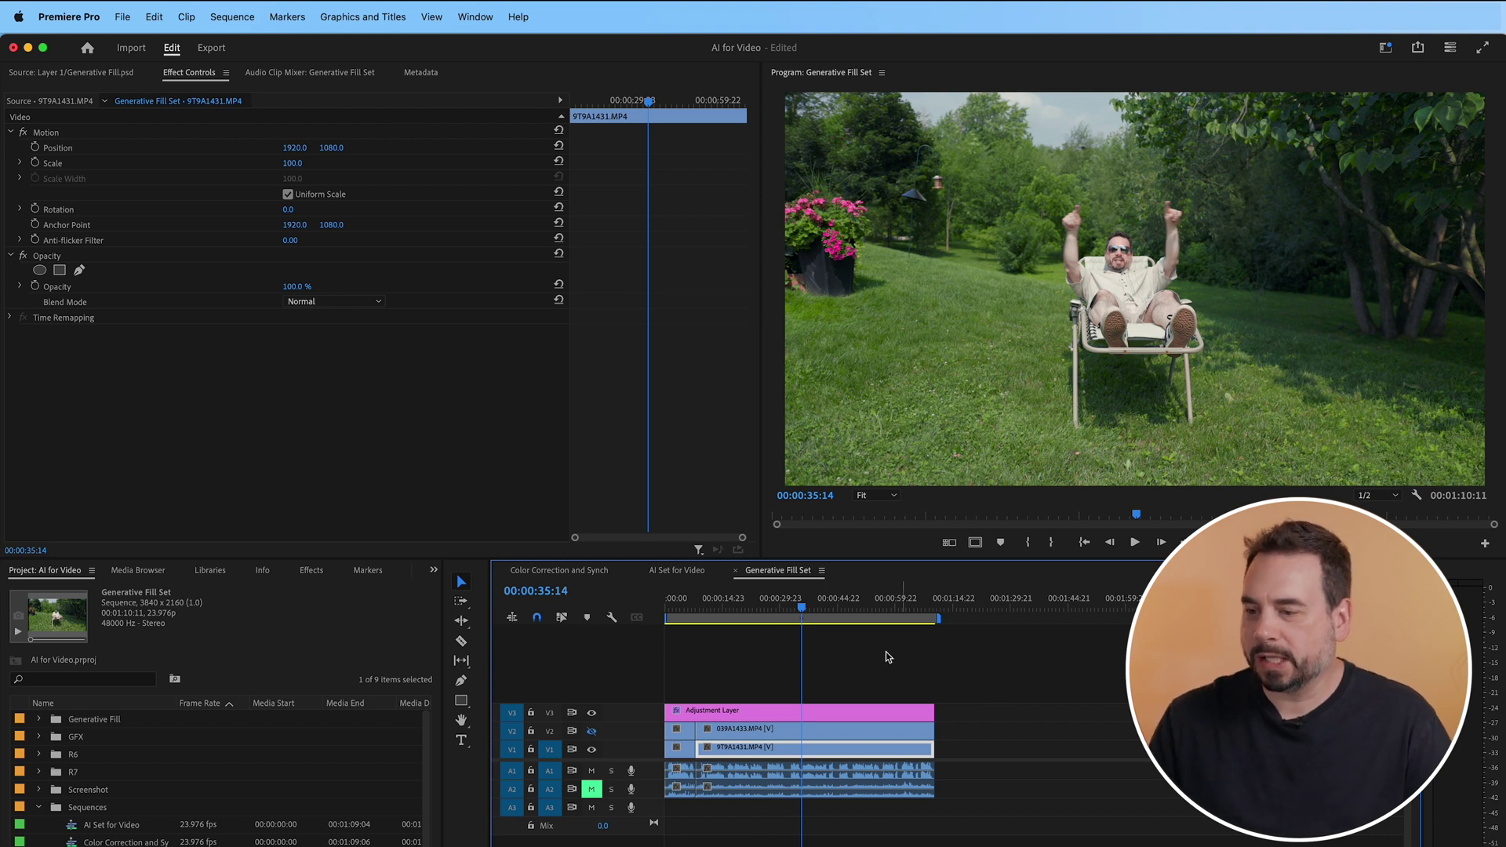
- Toggle the V3 adjustment layer track off and back on to compare the footage without and with the color grade
left_click(592, 713)
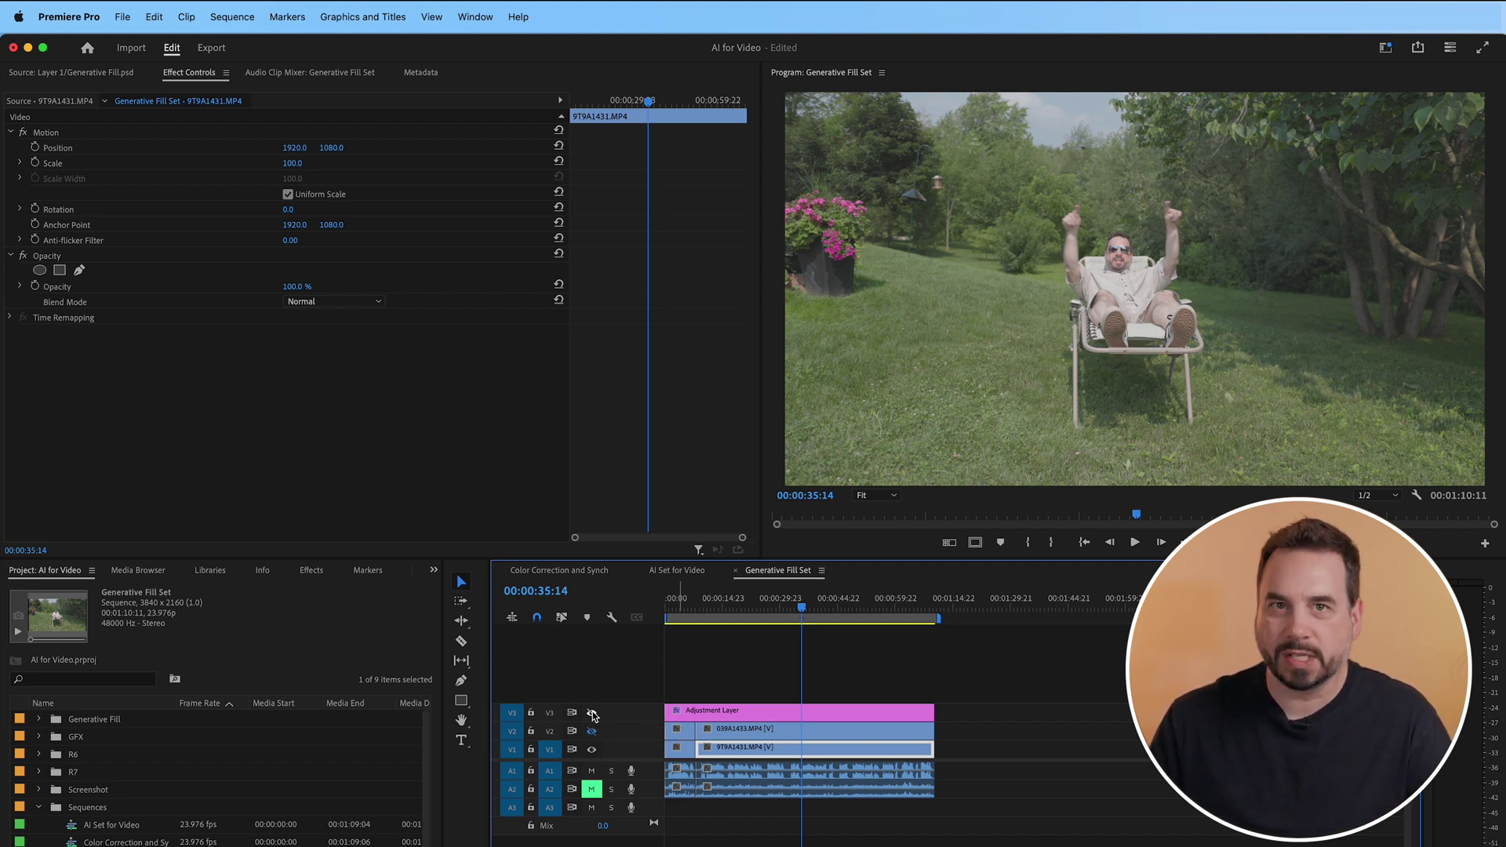
left_click(592, 713)
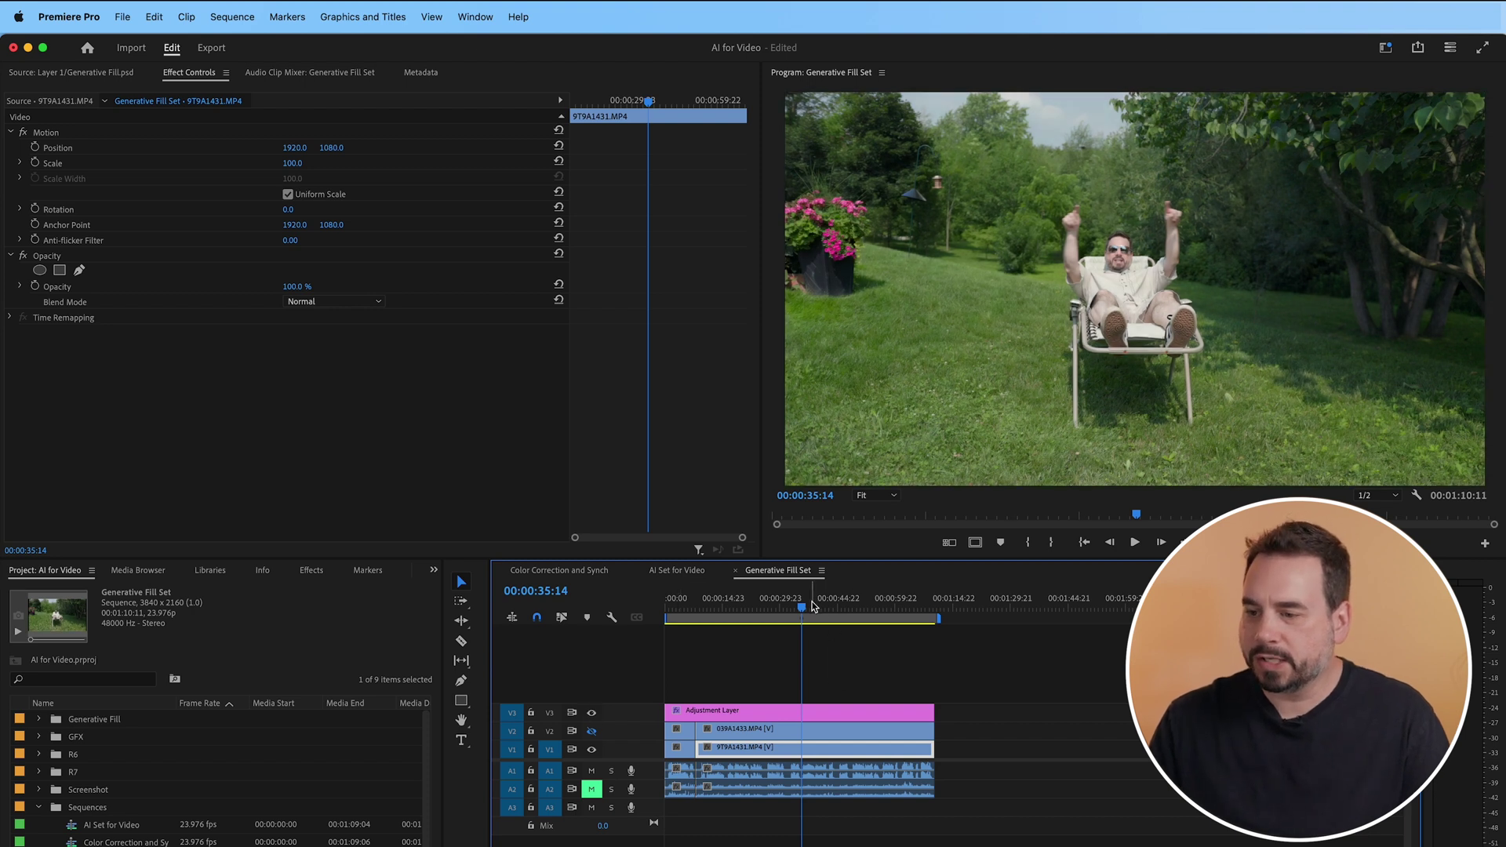
- Start exporting the sequence frame at 00:00:35:14 as a PNG still, and cancel the export
mouse_move(803, 606)
left_mouse_down()
mouse_move(704, 604)
mouse_move(818, 600)
mouse_move(801, 601)
left_mouse_up()
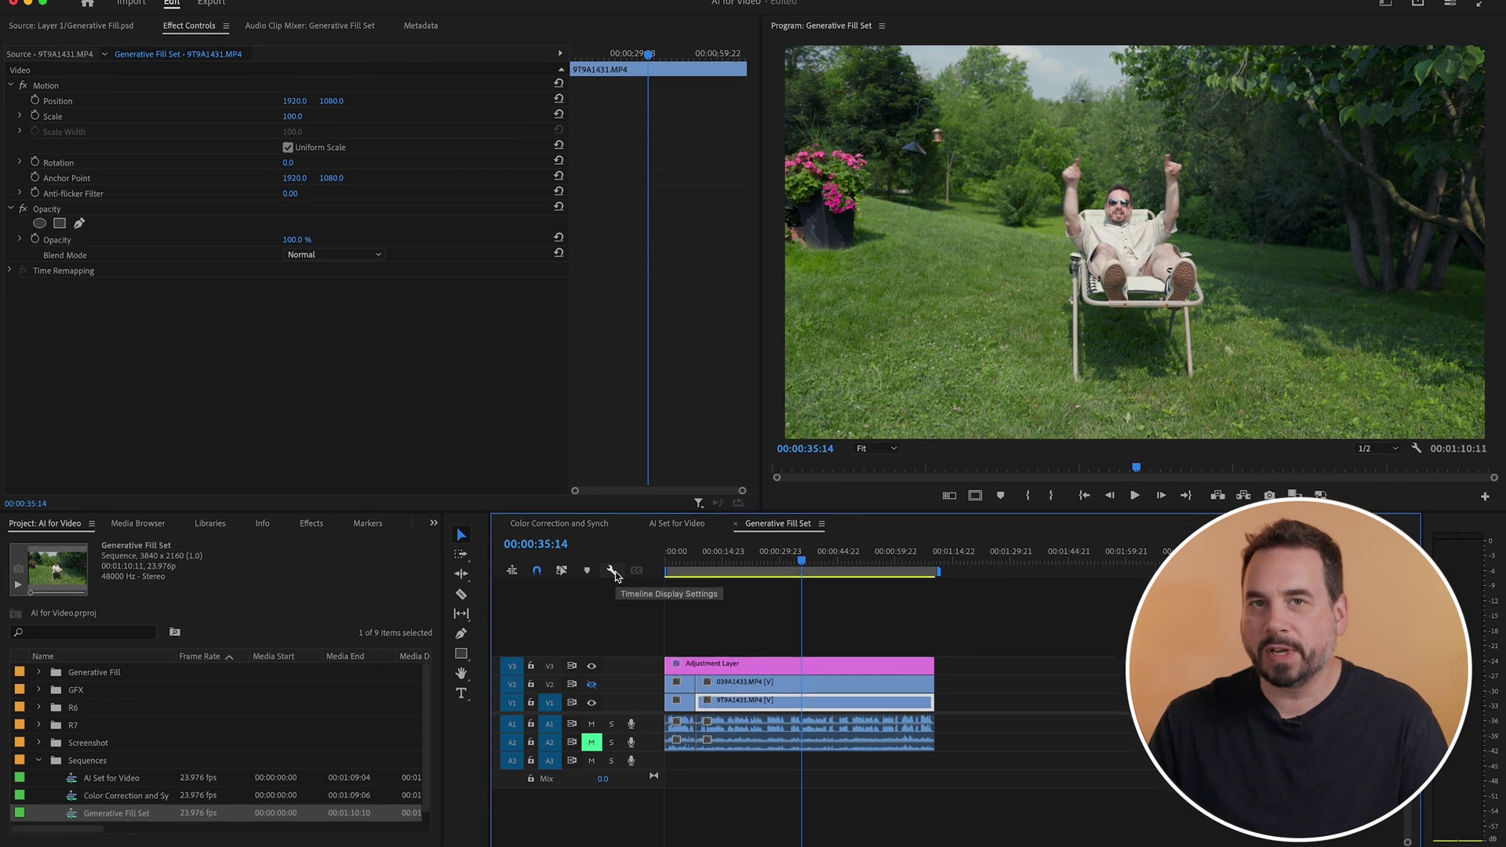
left_click(1269, 495)
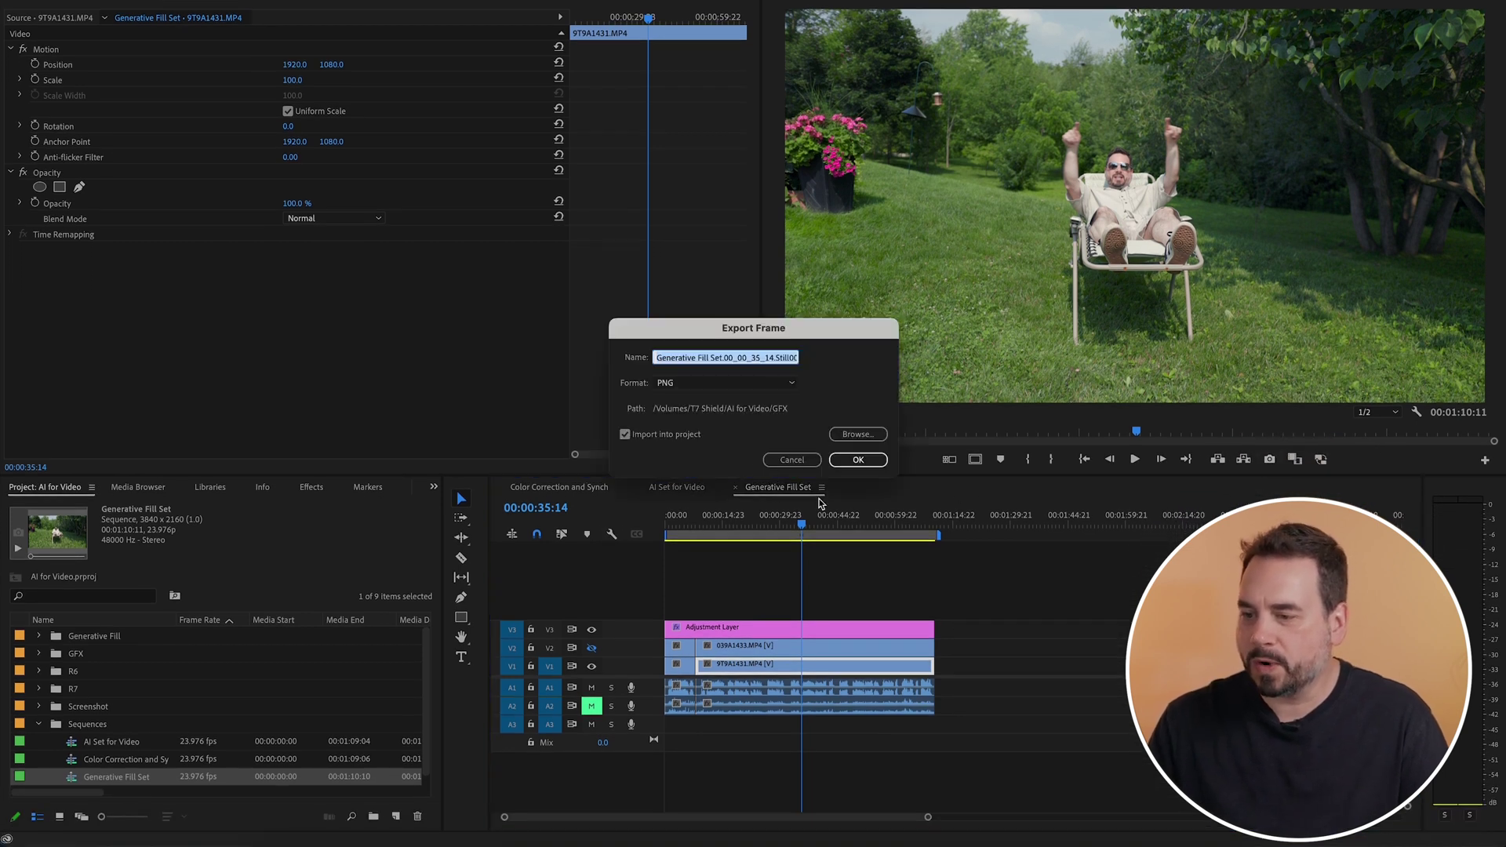
left_click(803, 463)
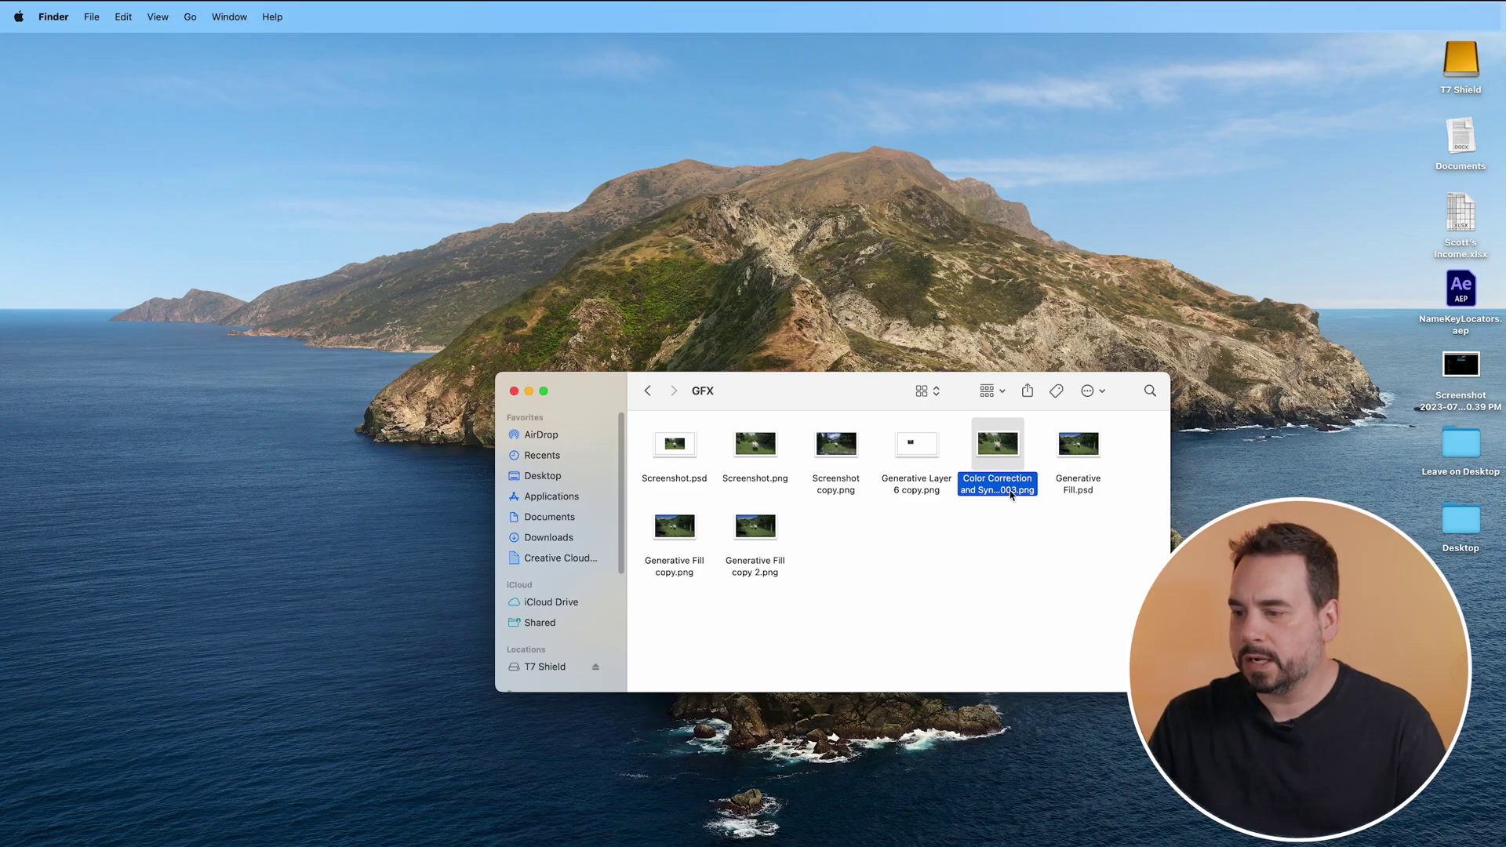
- Open the Color Correction and Synch still 003 PNG from the GFX folder in Photoshop (Beta)
right_click(1010, 488)
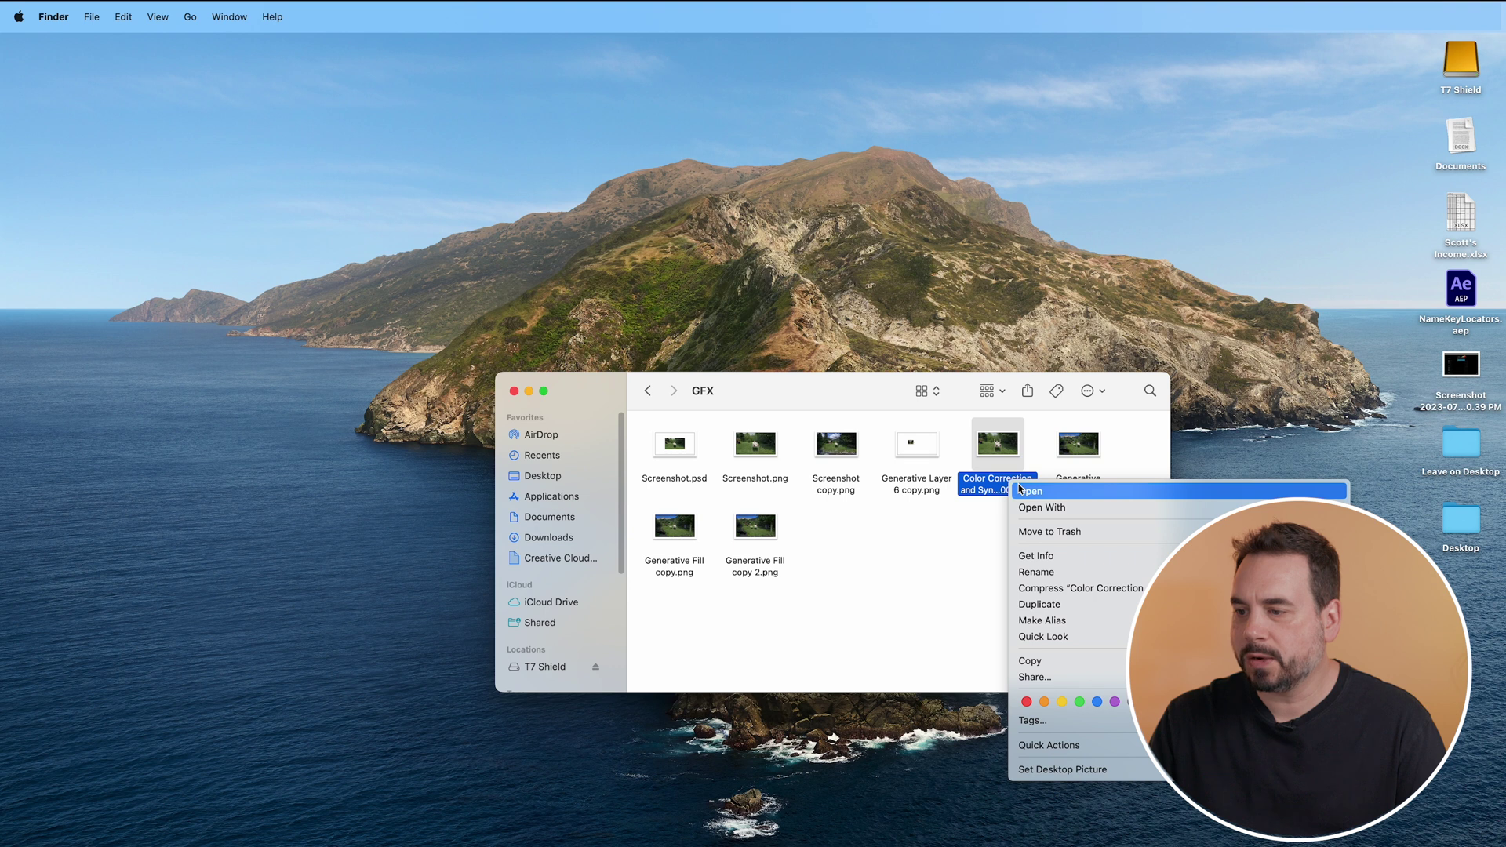
mouse_move(1035, 506)
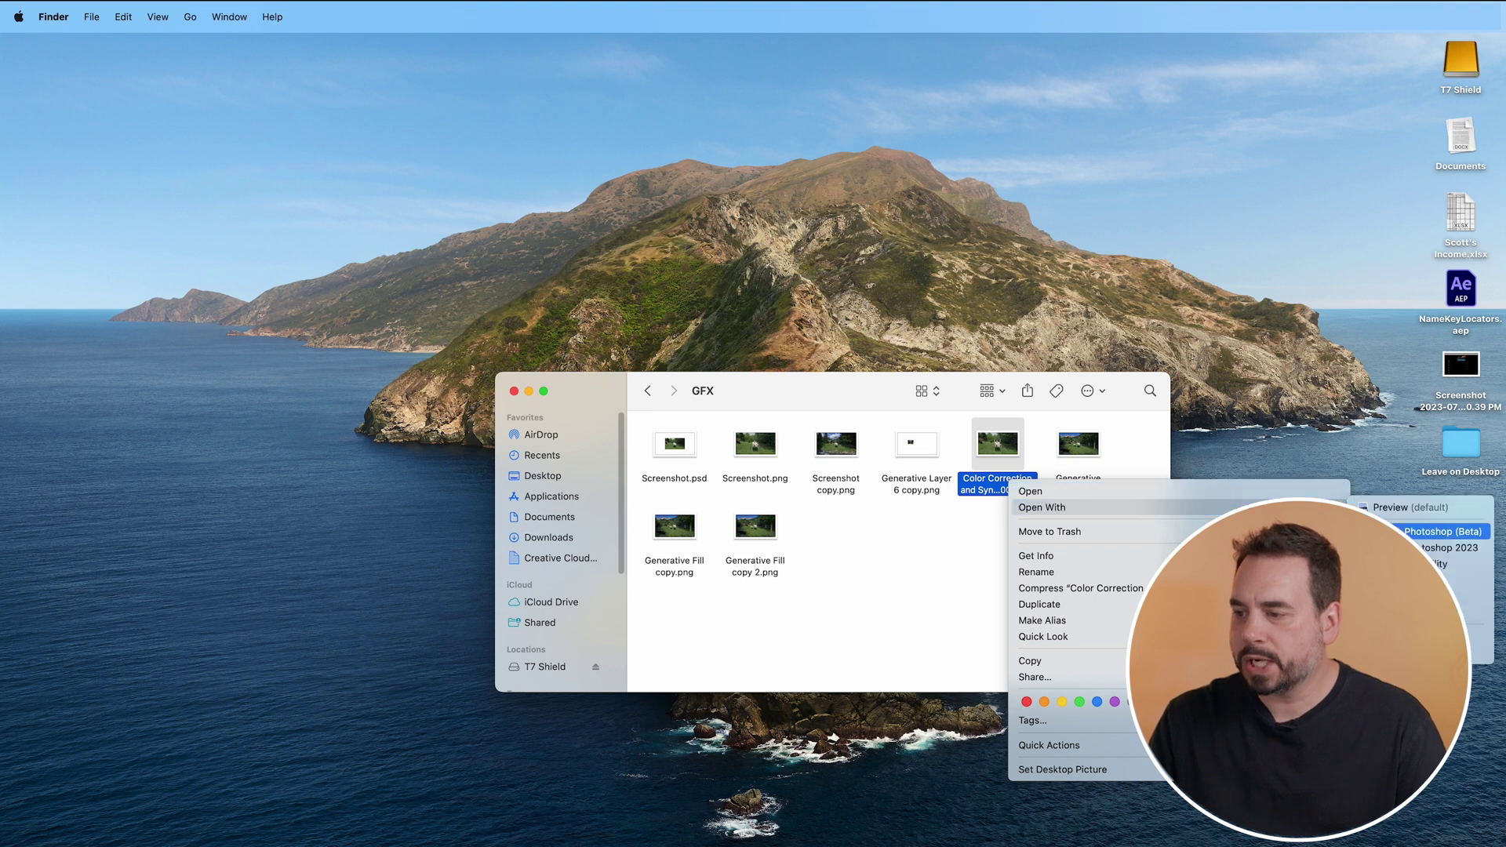
left_click(1443, 532)
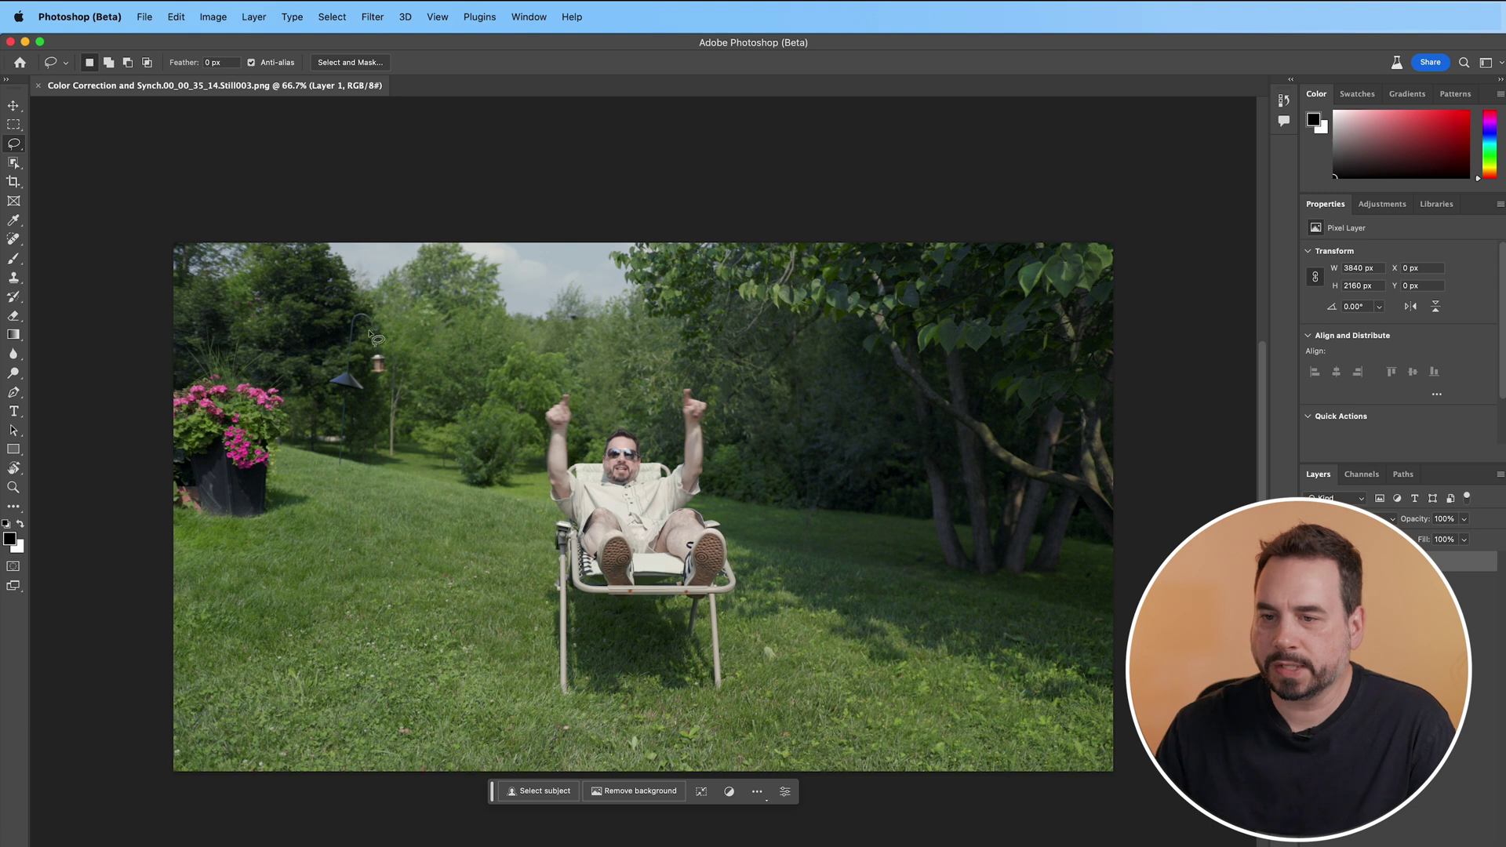
- Enlarge the canvas to 7680 by 4320 pixels, keeping the image anchored at the center
left_click(215, 17)
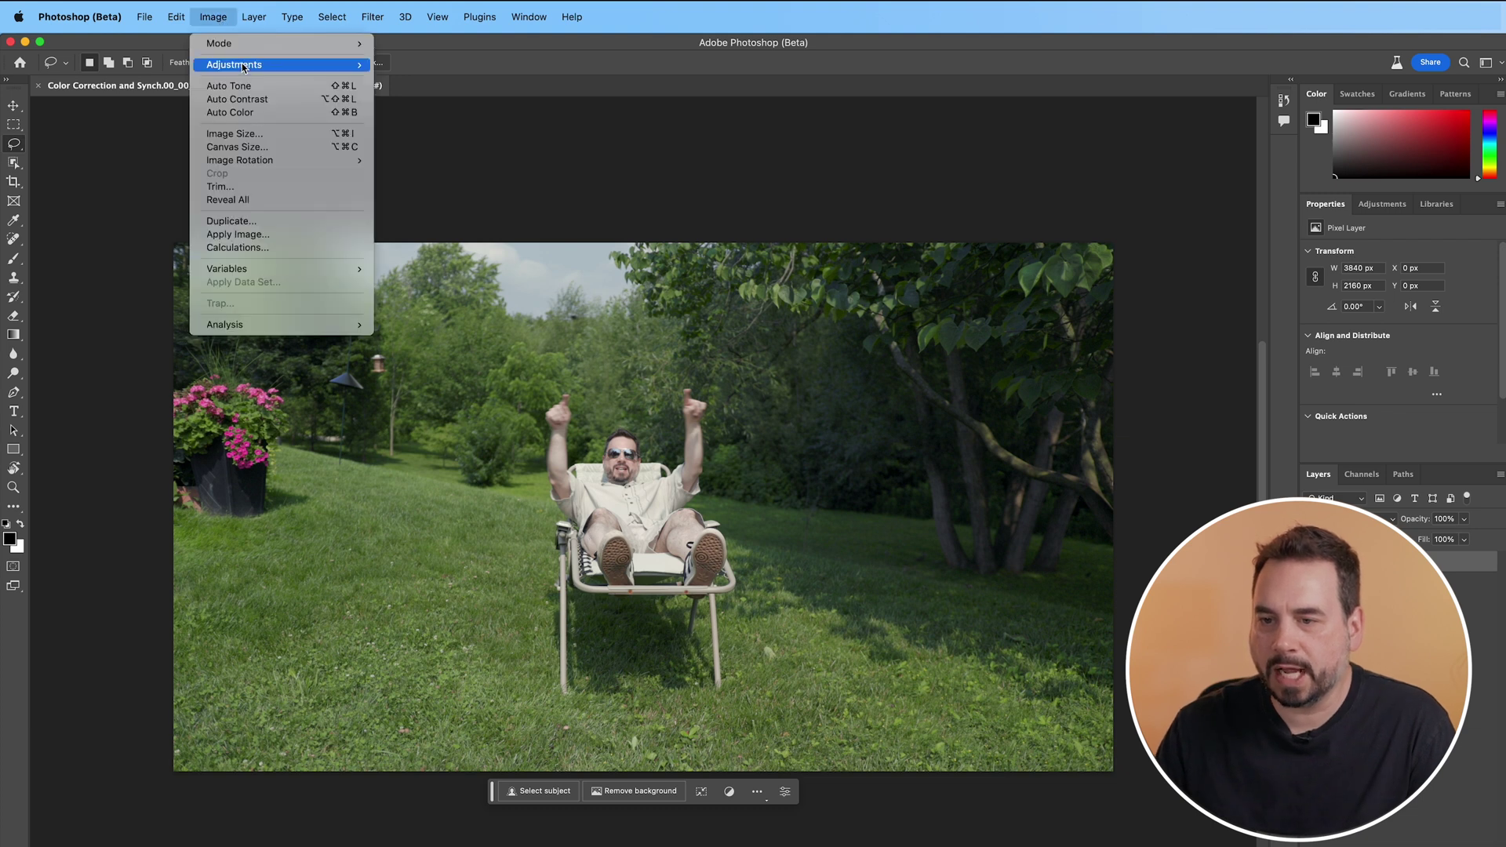
left_click(238, 146)
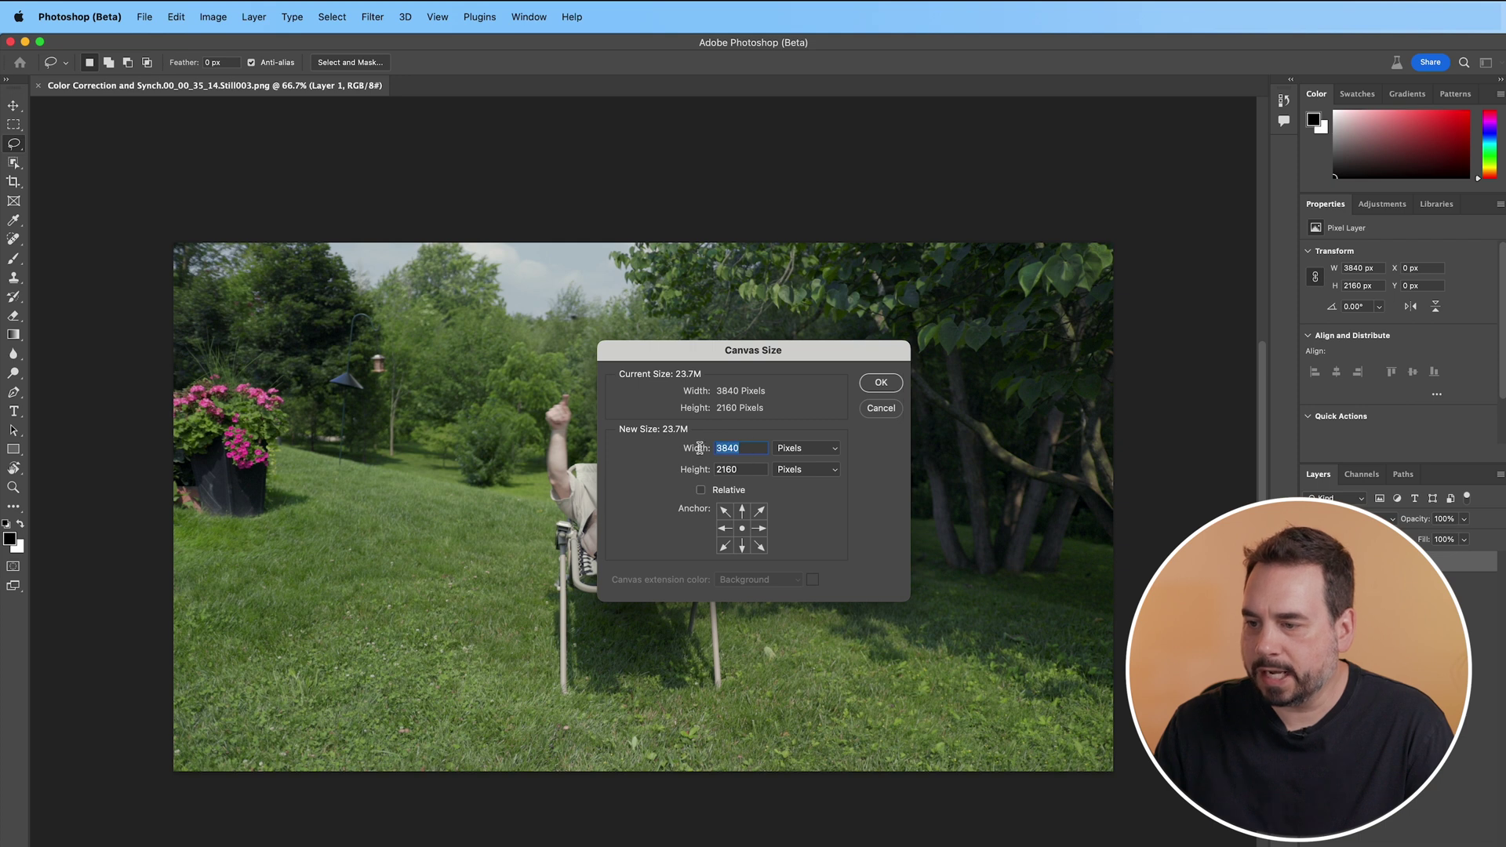
type("7680")
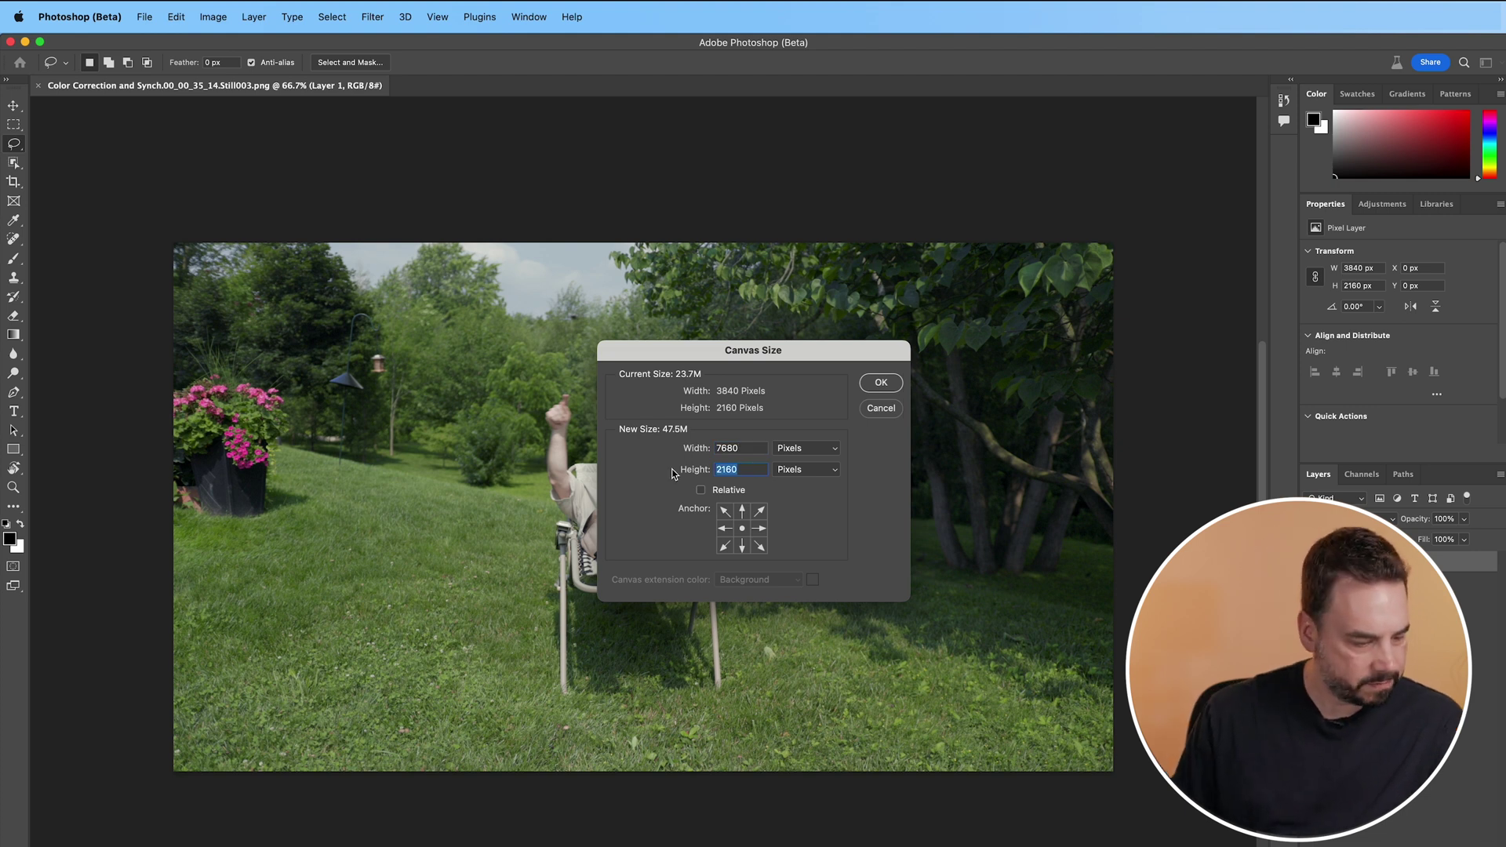
type("43")
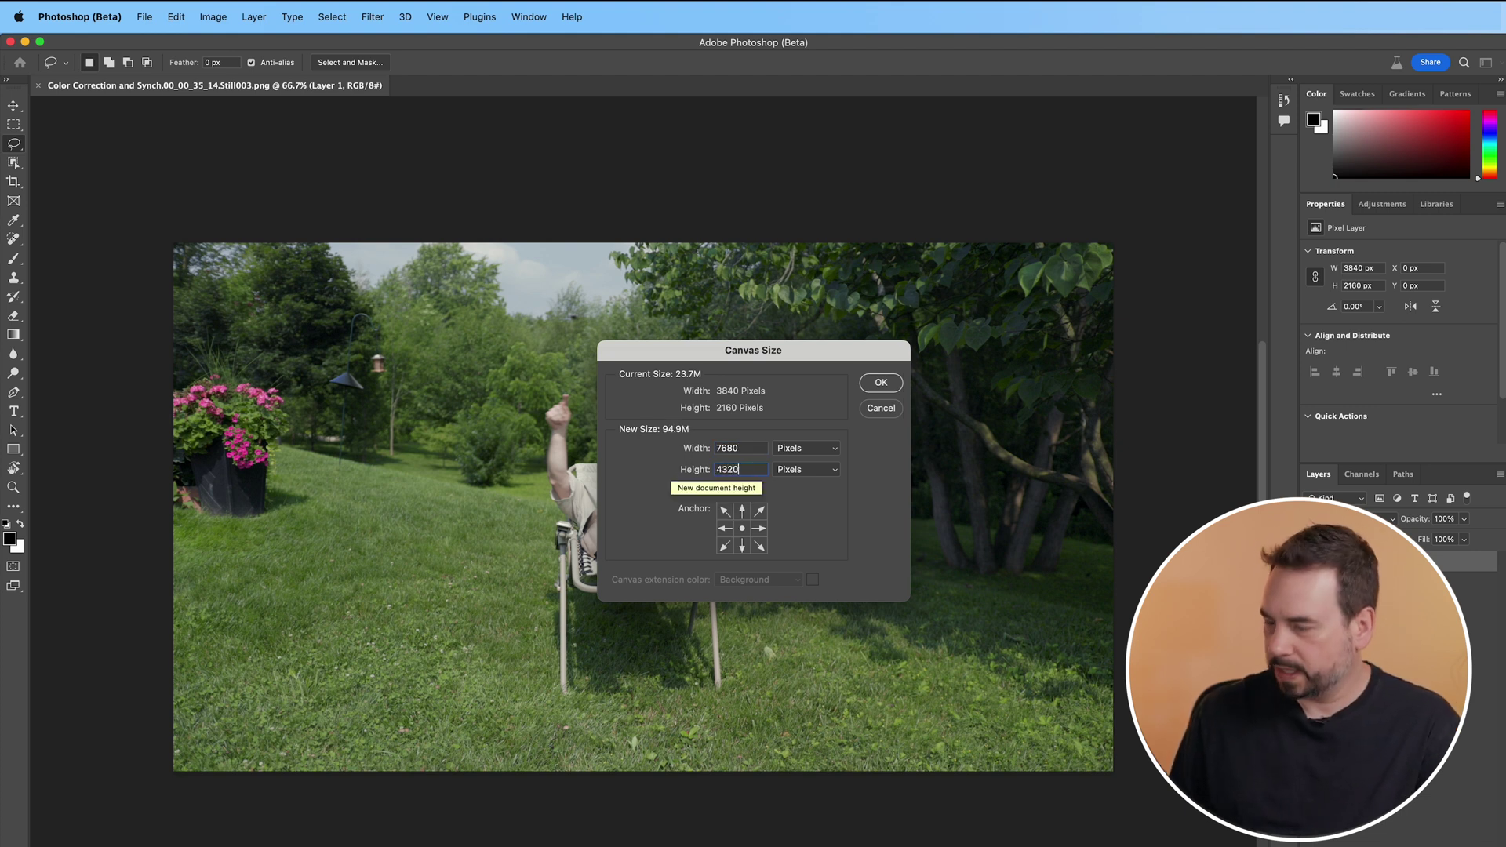
left_click(890, 386)
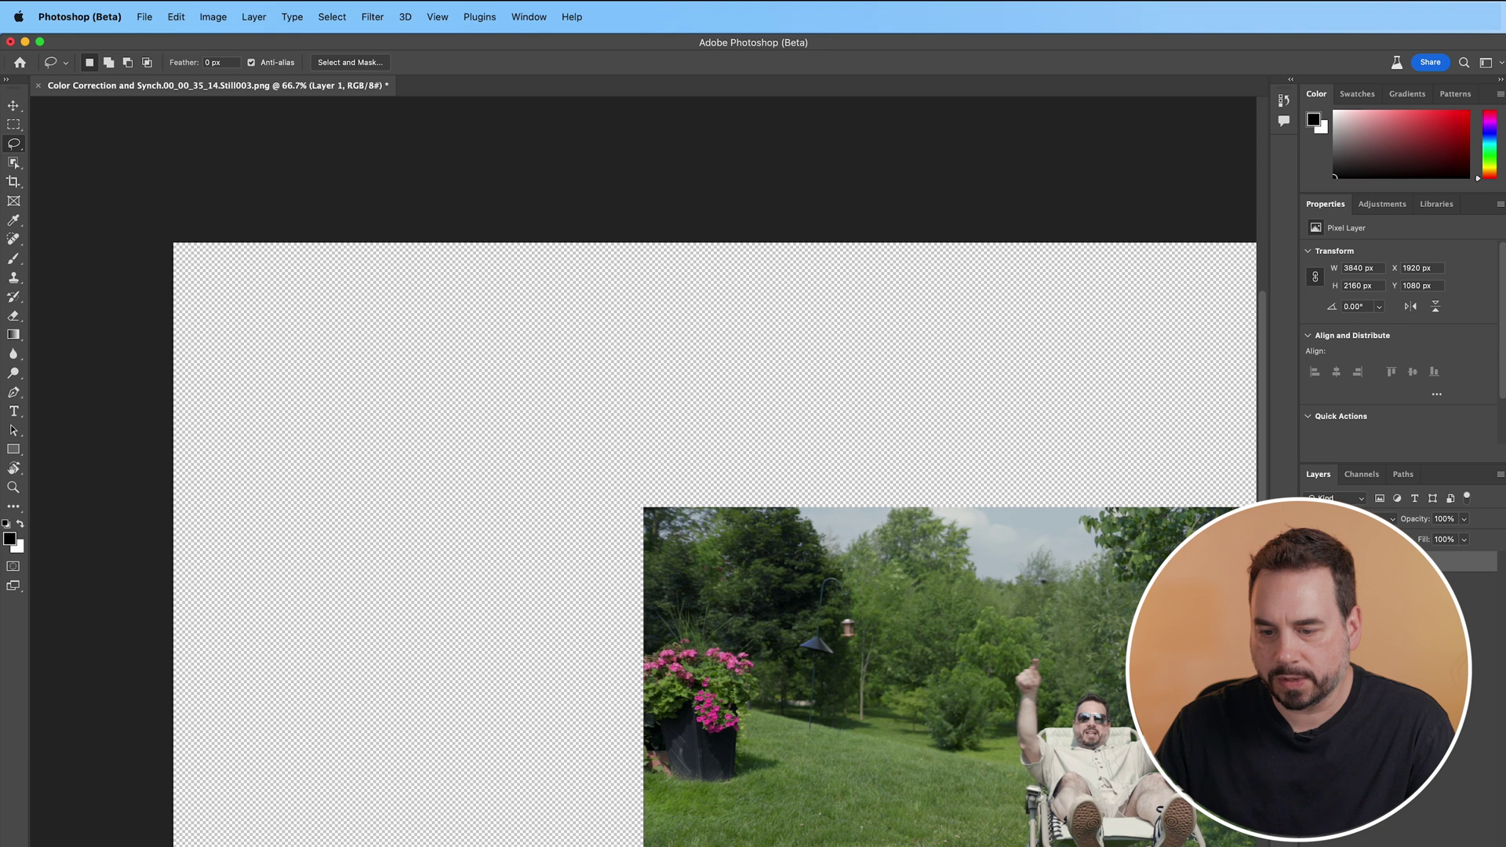
scroll(641, 507, "down", 3)
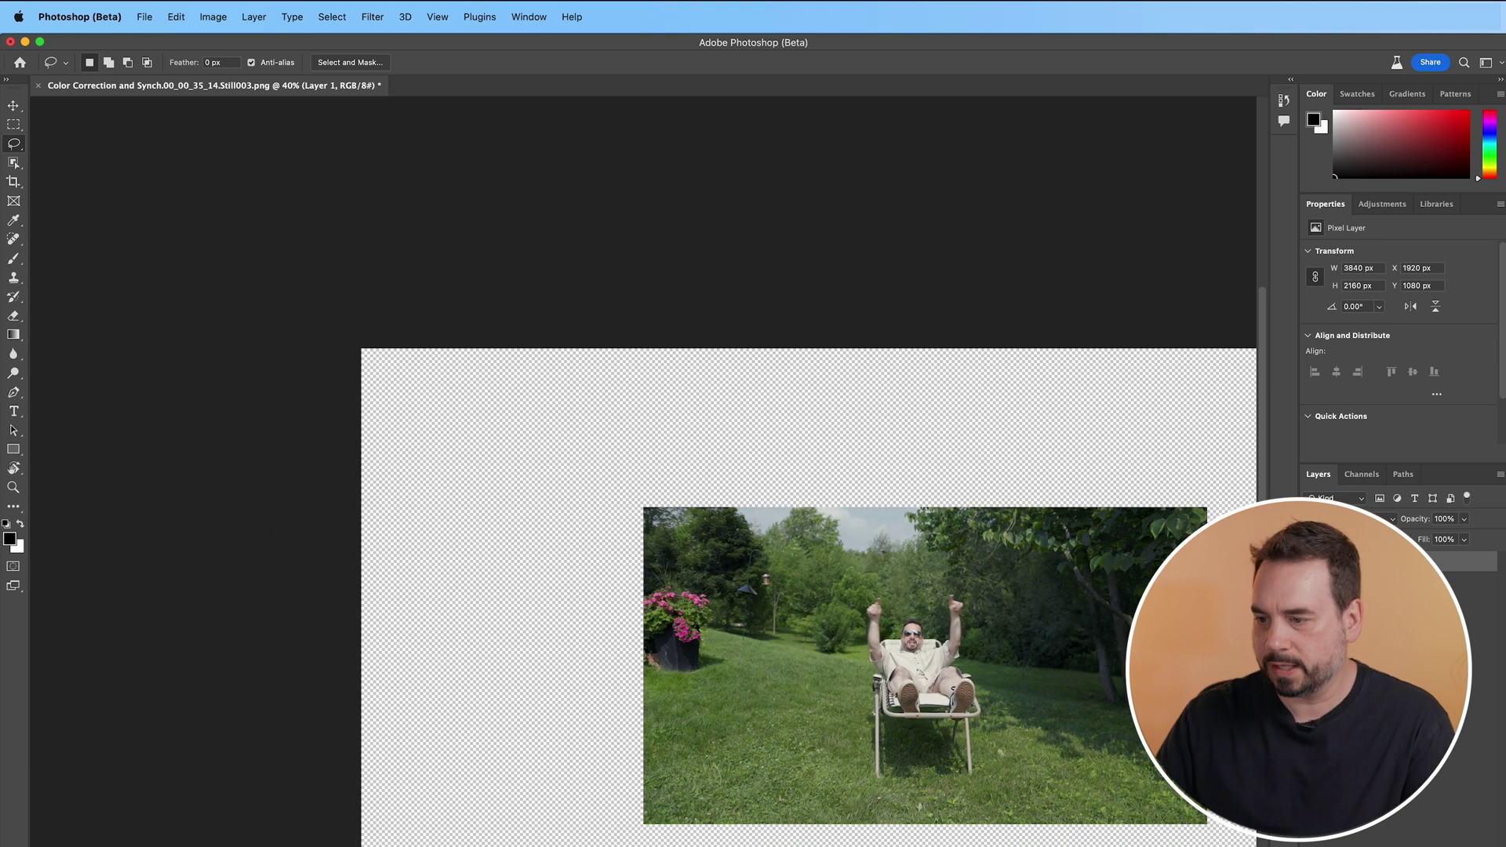
left_click_drag(886, 673, 668, 524)
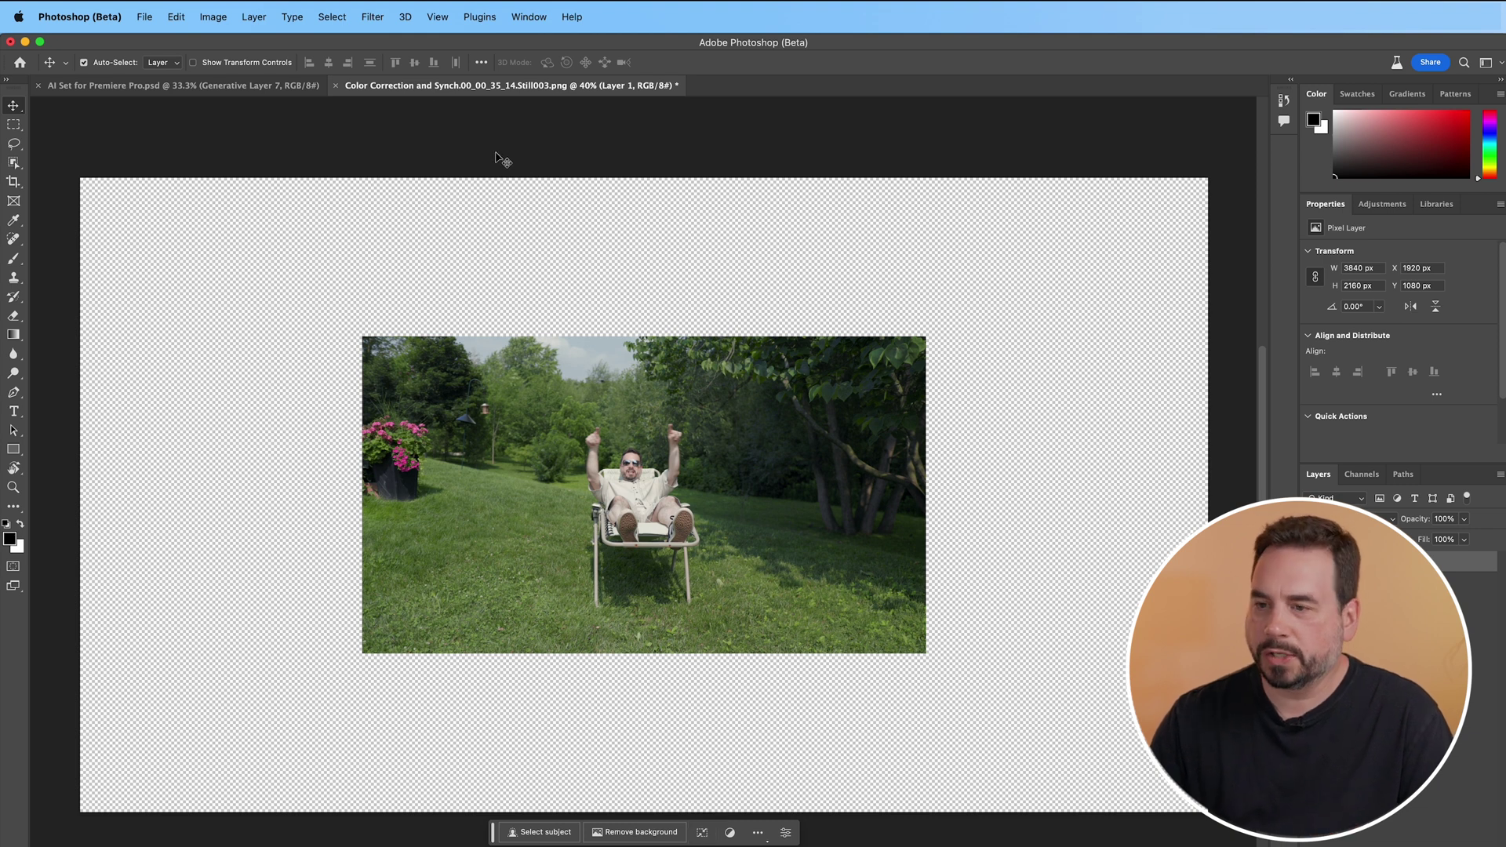
- Hide the Contextual Task Bar and show it again
left_click(527, 17)
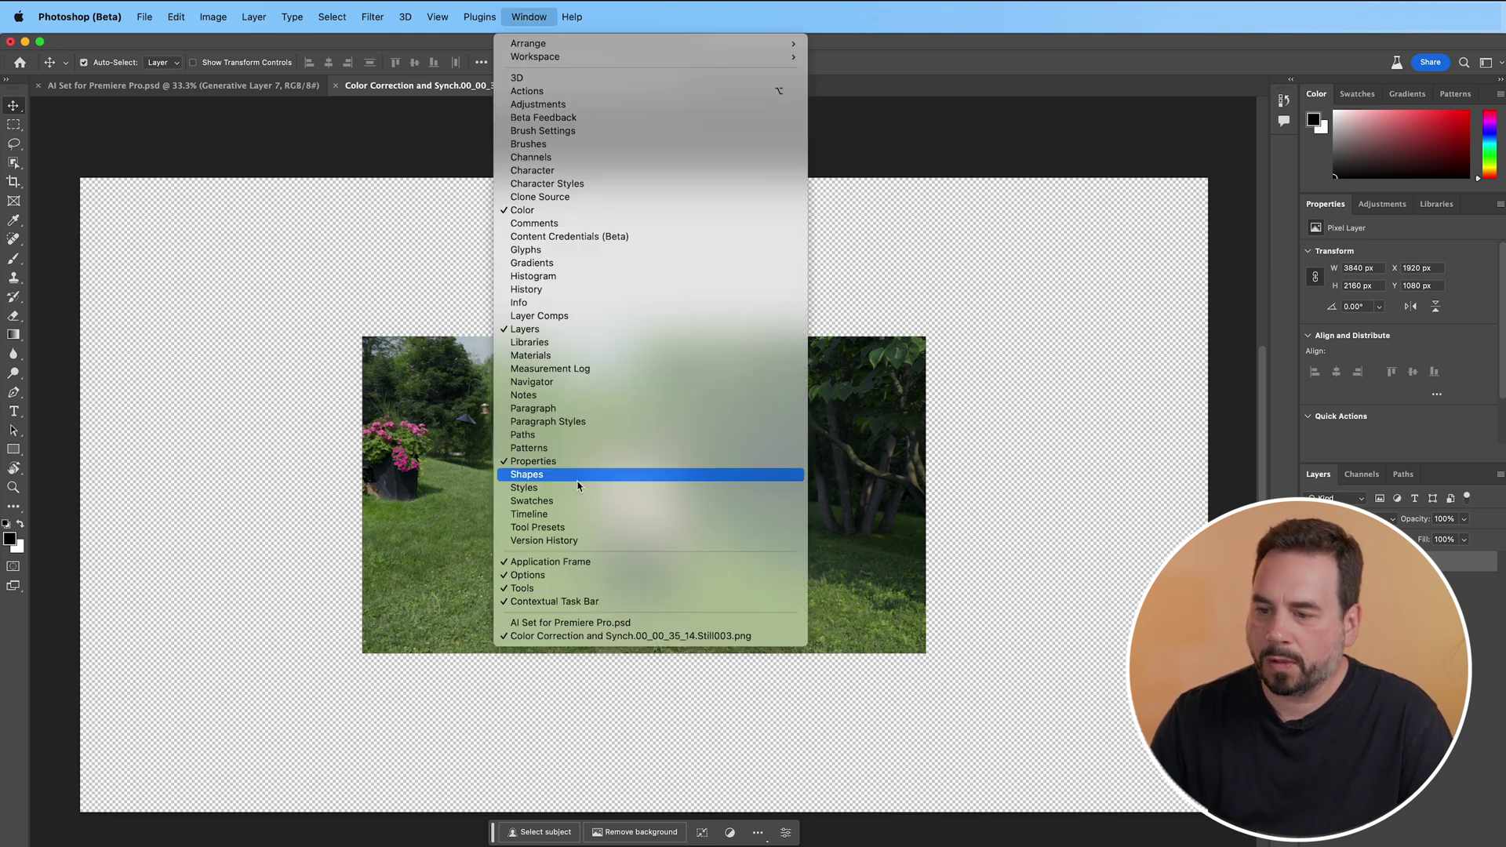
left_click(567, 602)
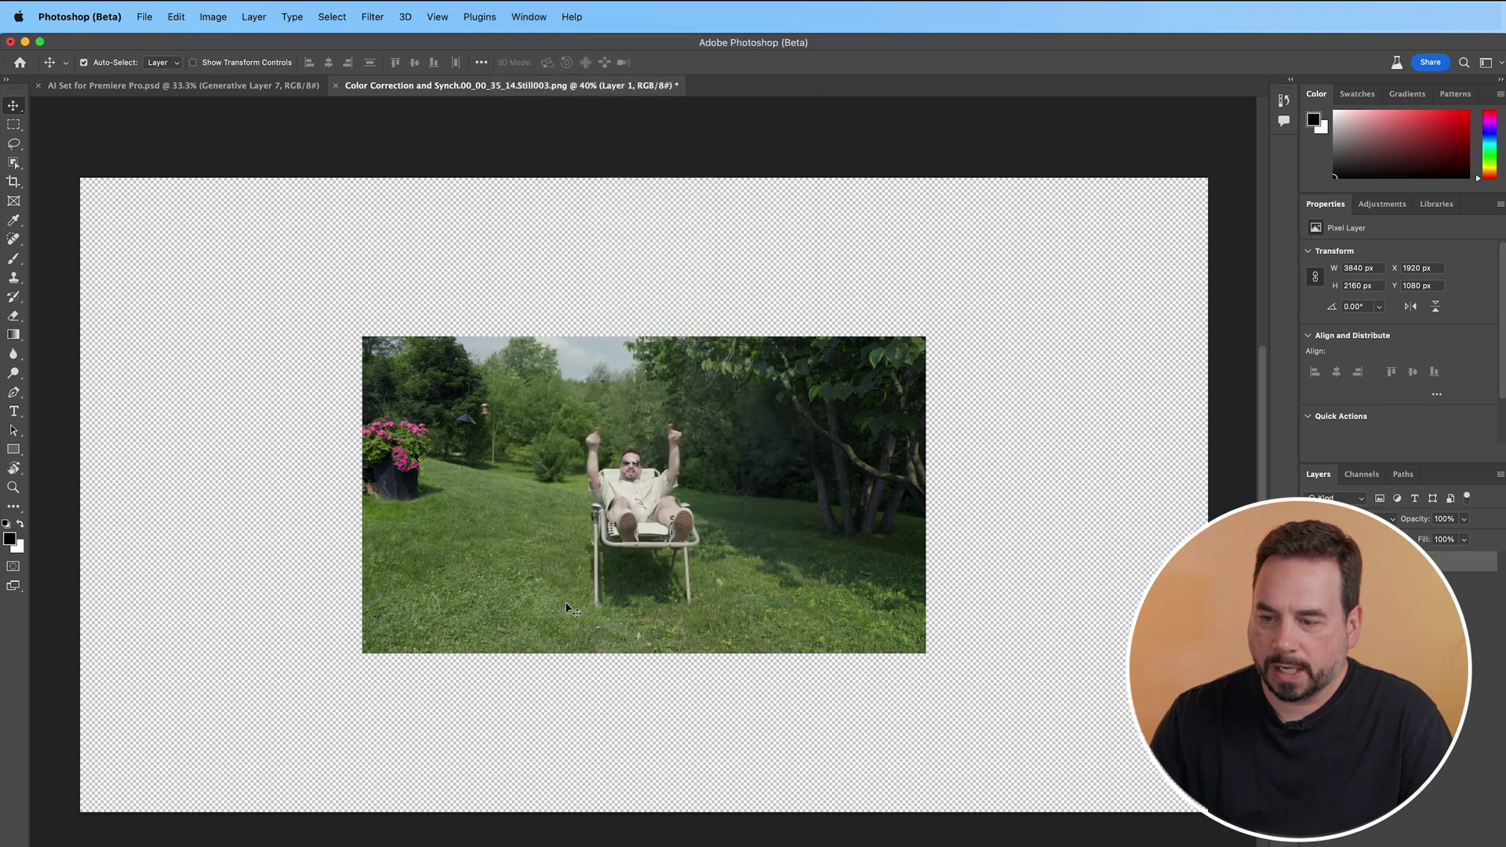
left_click(528, 17)
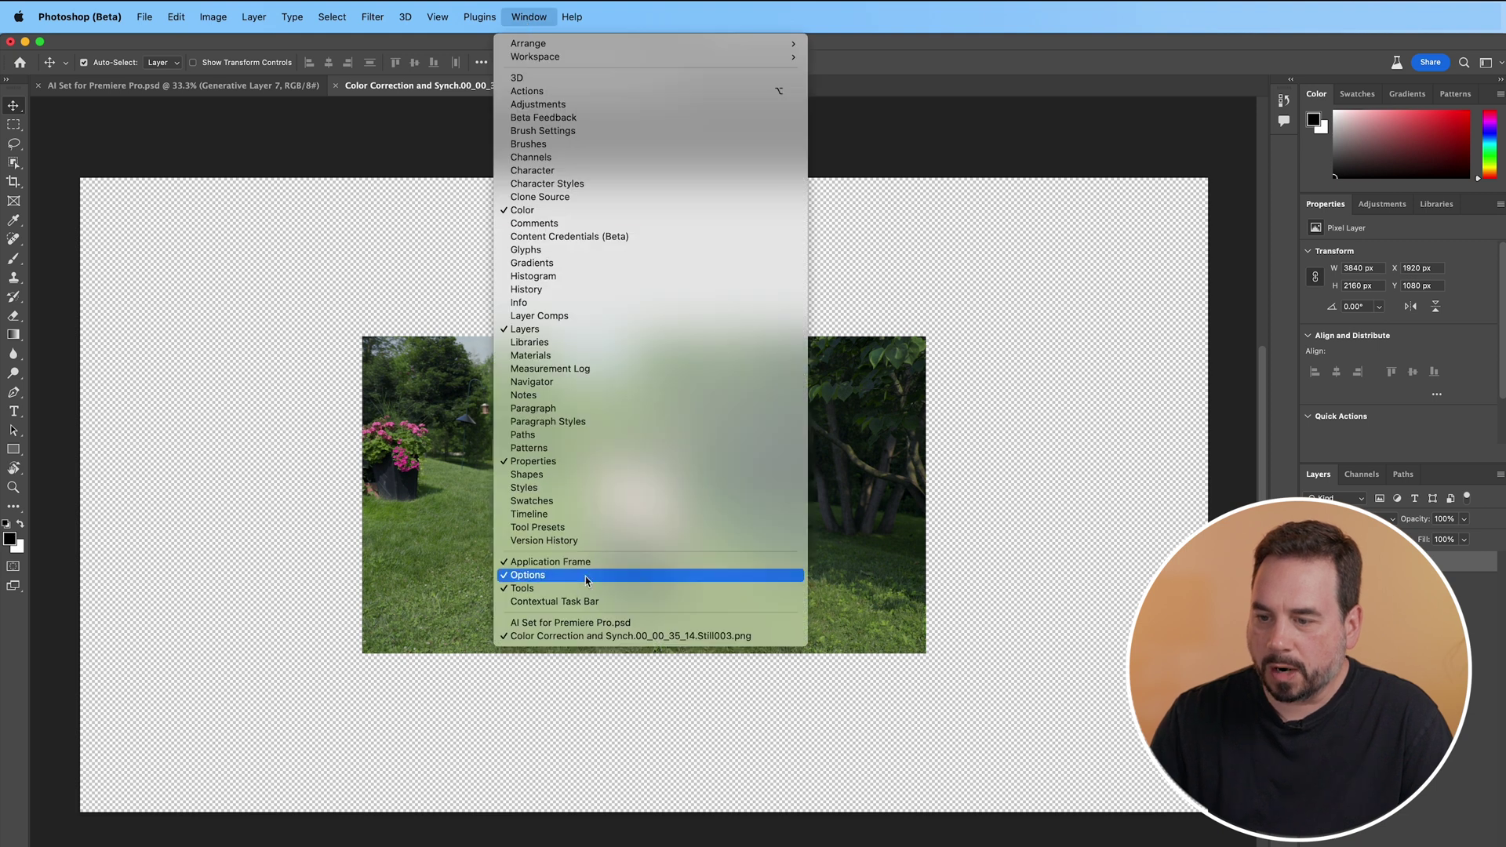
left_click(568, 602)
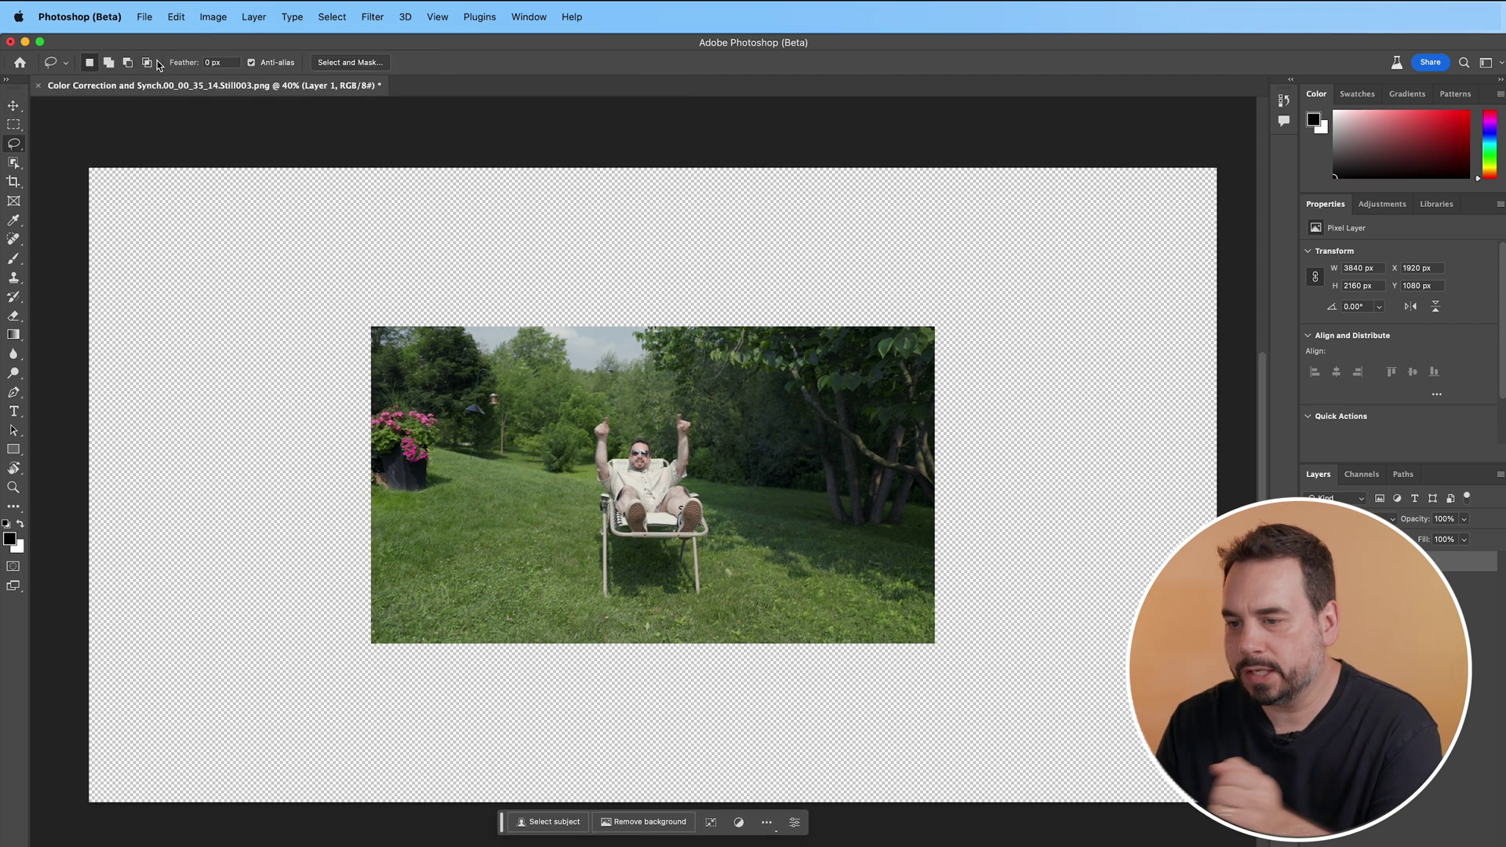
- Marquee-select about 4260 by 1655 px from the canvas's upper-left corner into the photo and generative-fill it with "rocky mountains"
left_click(15, 124)
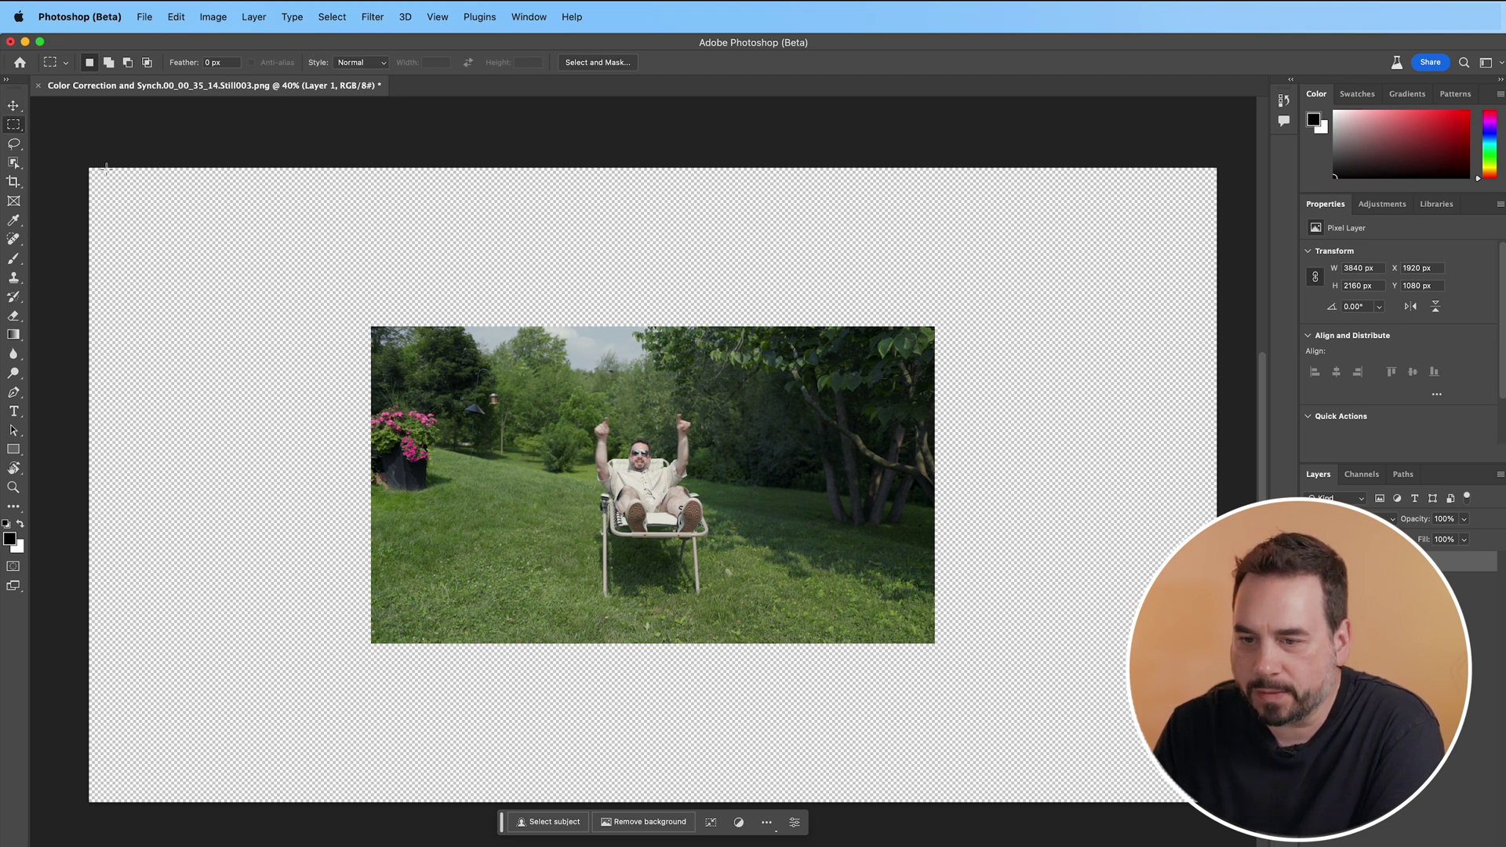
left_click_drag(89, 166, 713, 410)
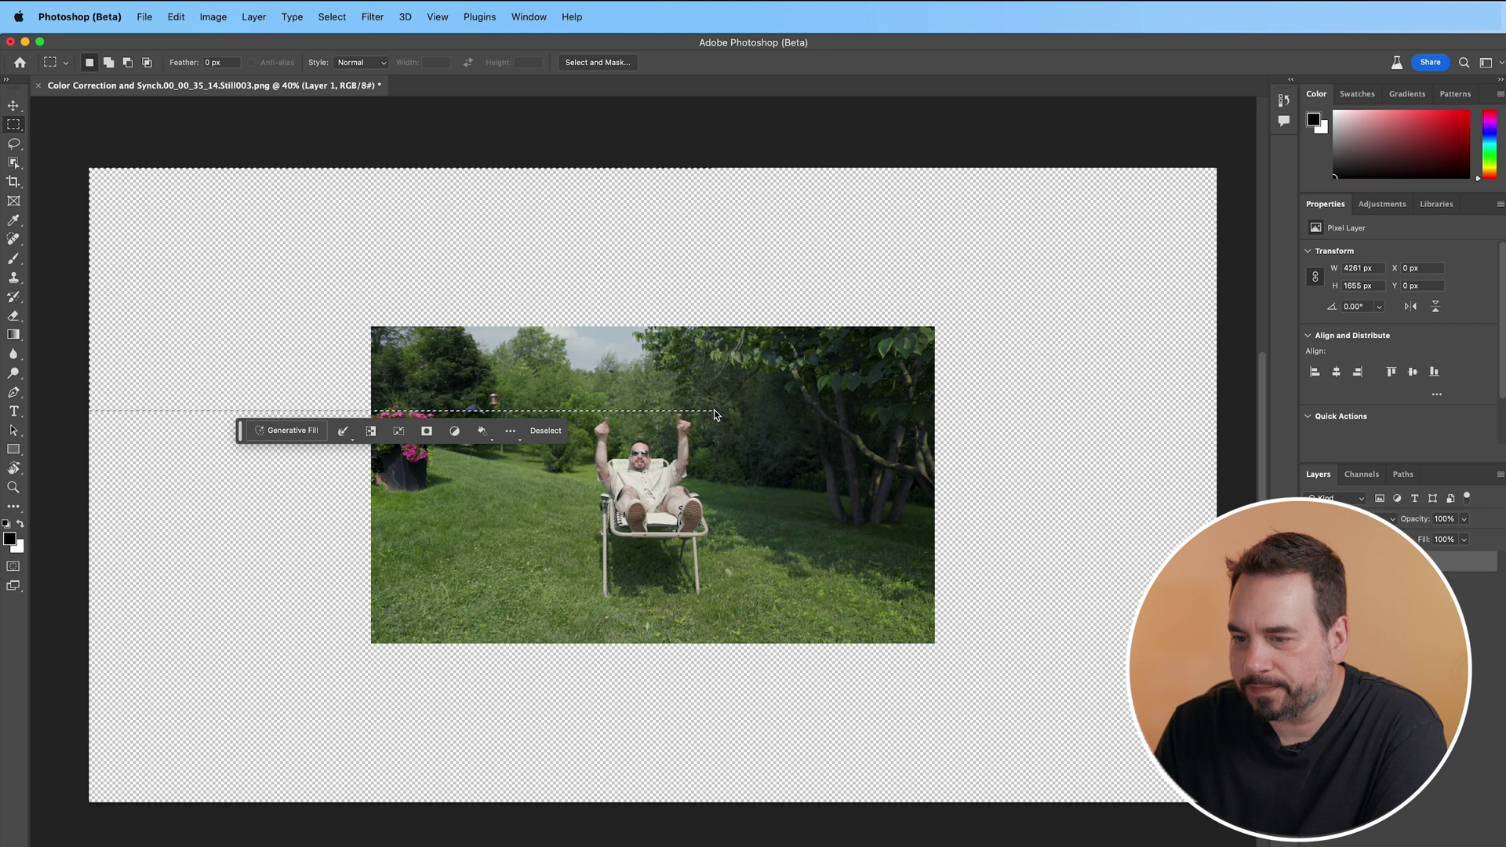
left_click(272, 430)
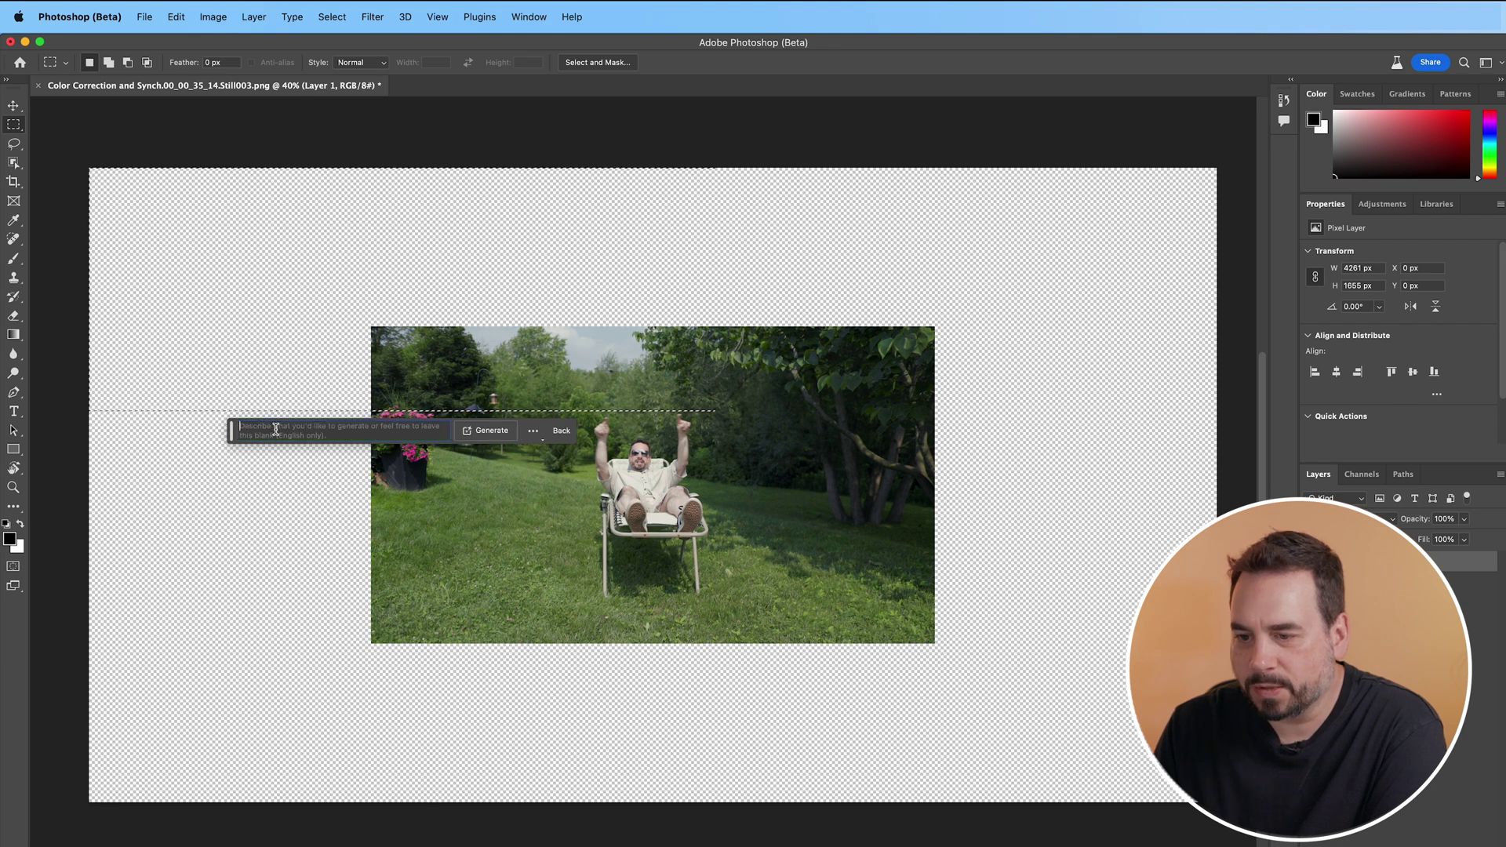
type("rocky")
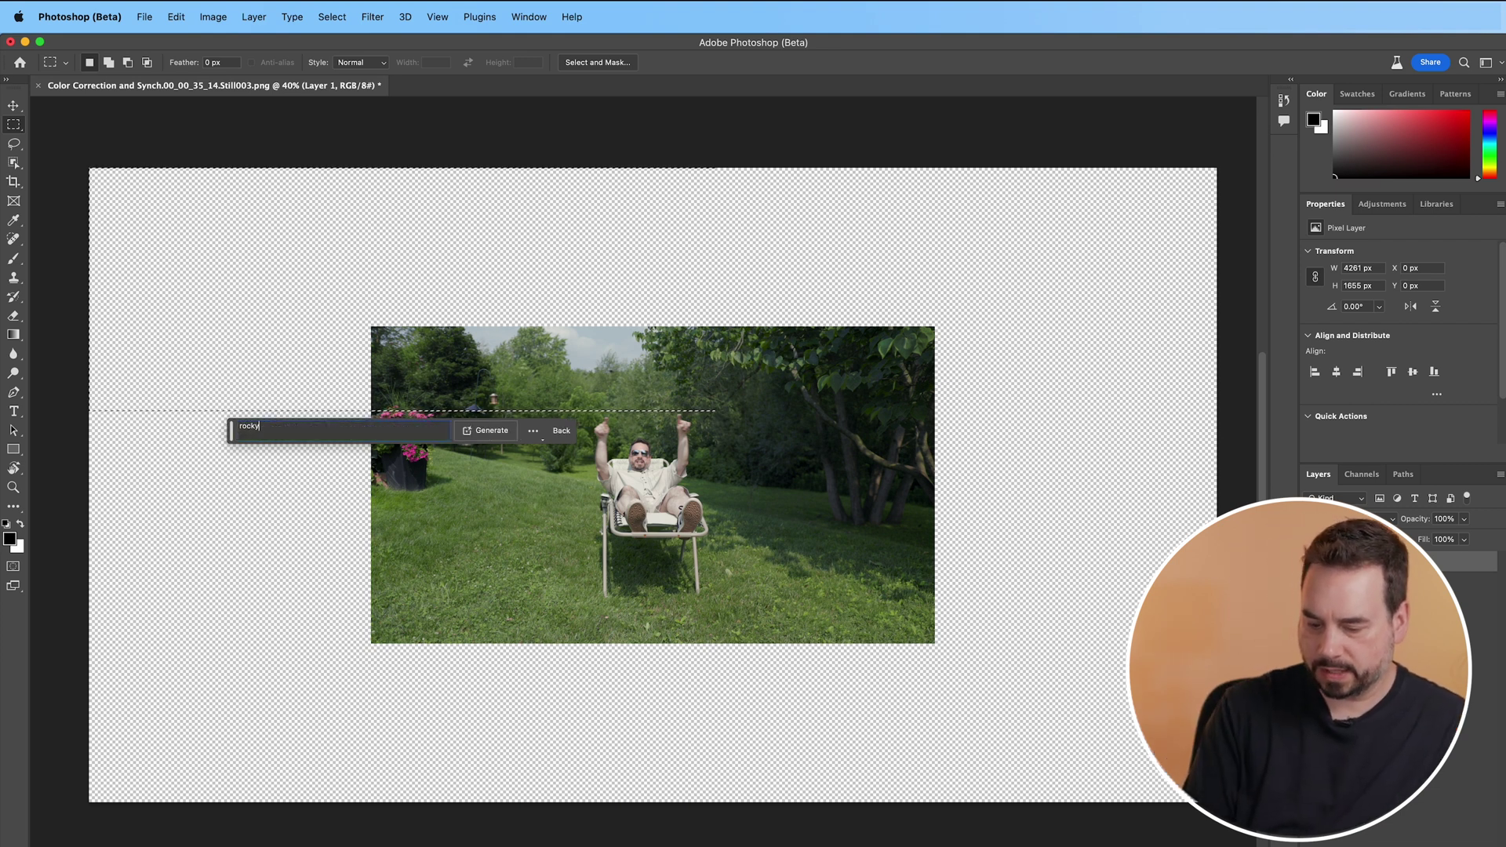
type(" mountains")
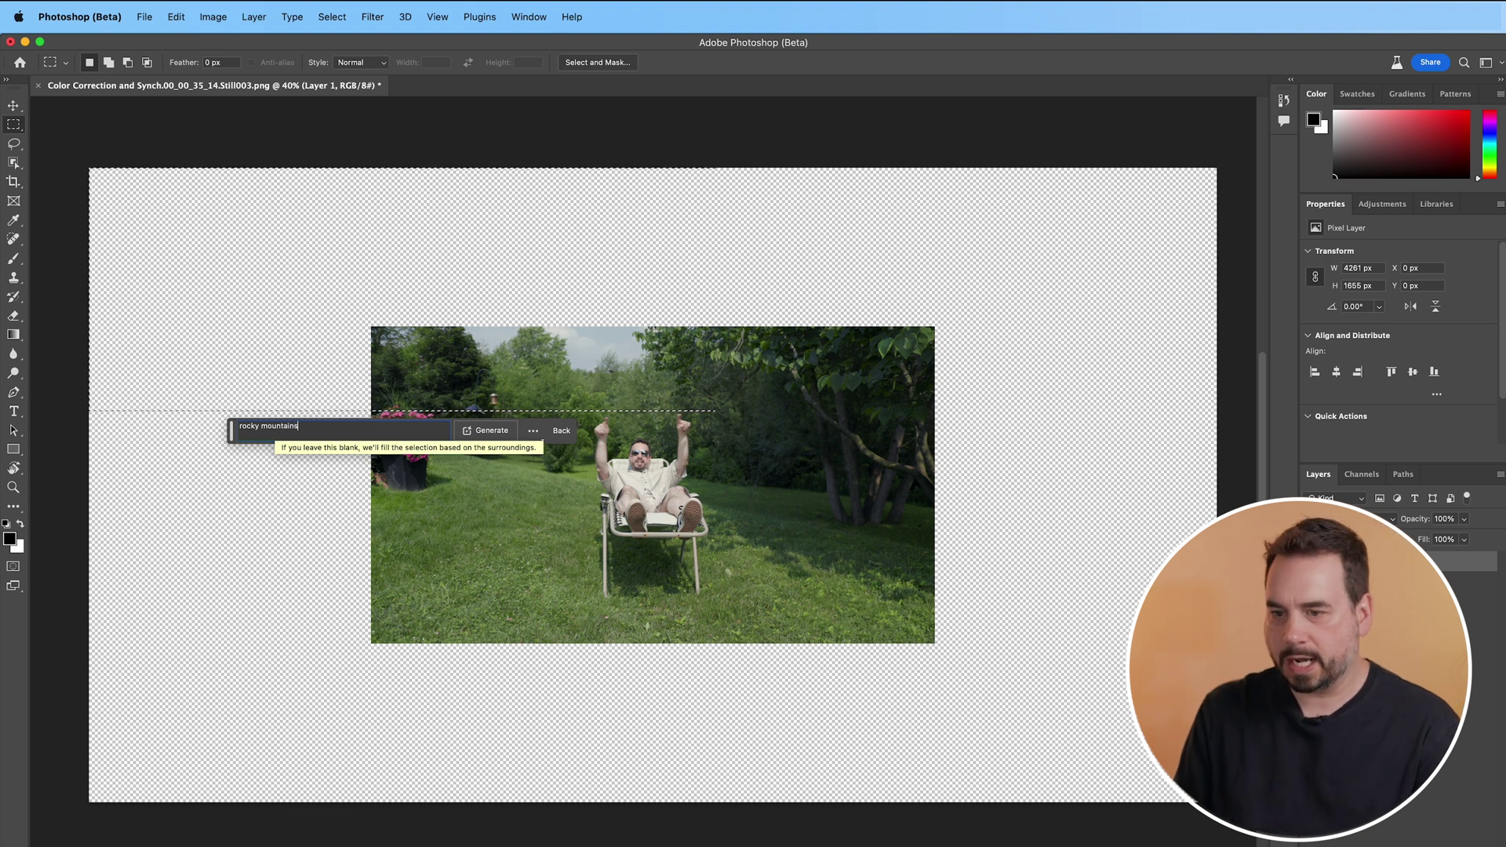
key("Return")
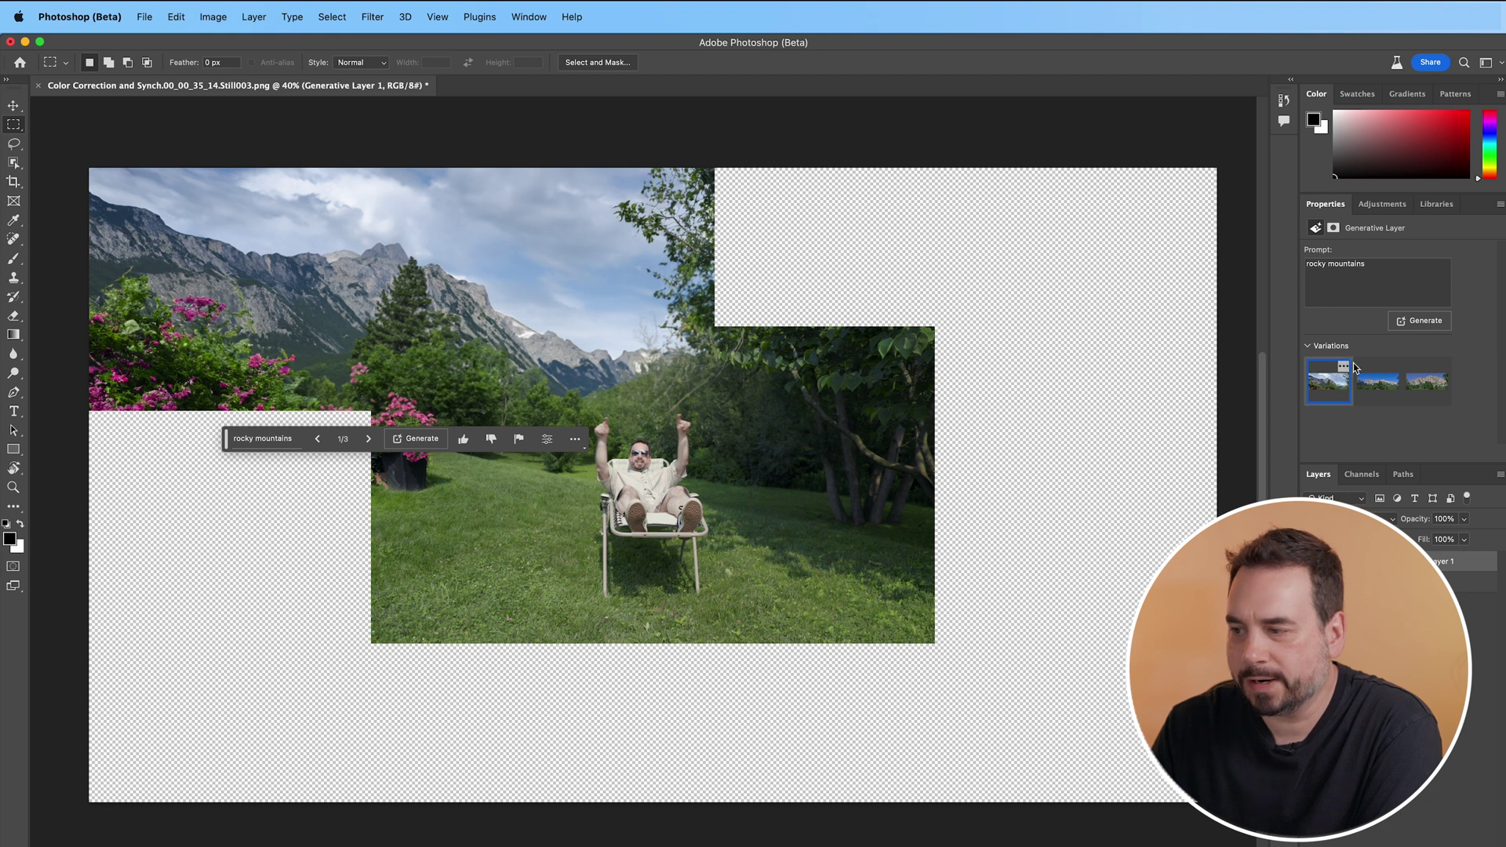
- Compare the generated rocky mountains variations and choose the second one
left_click(1378, 386)
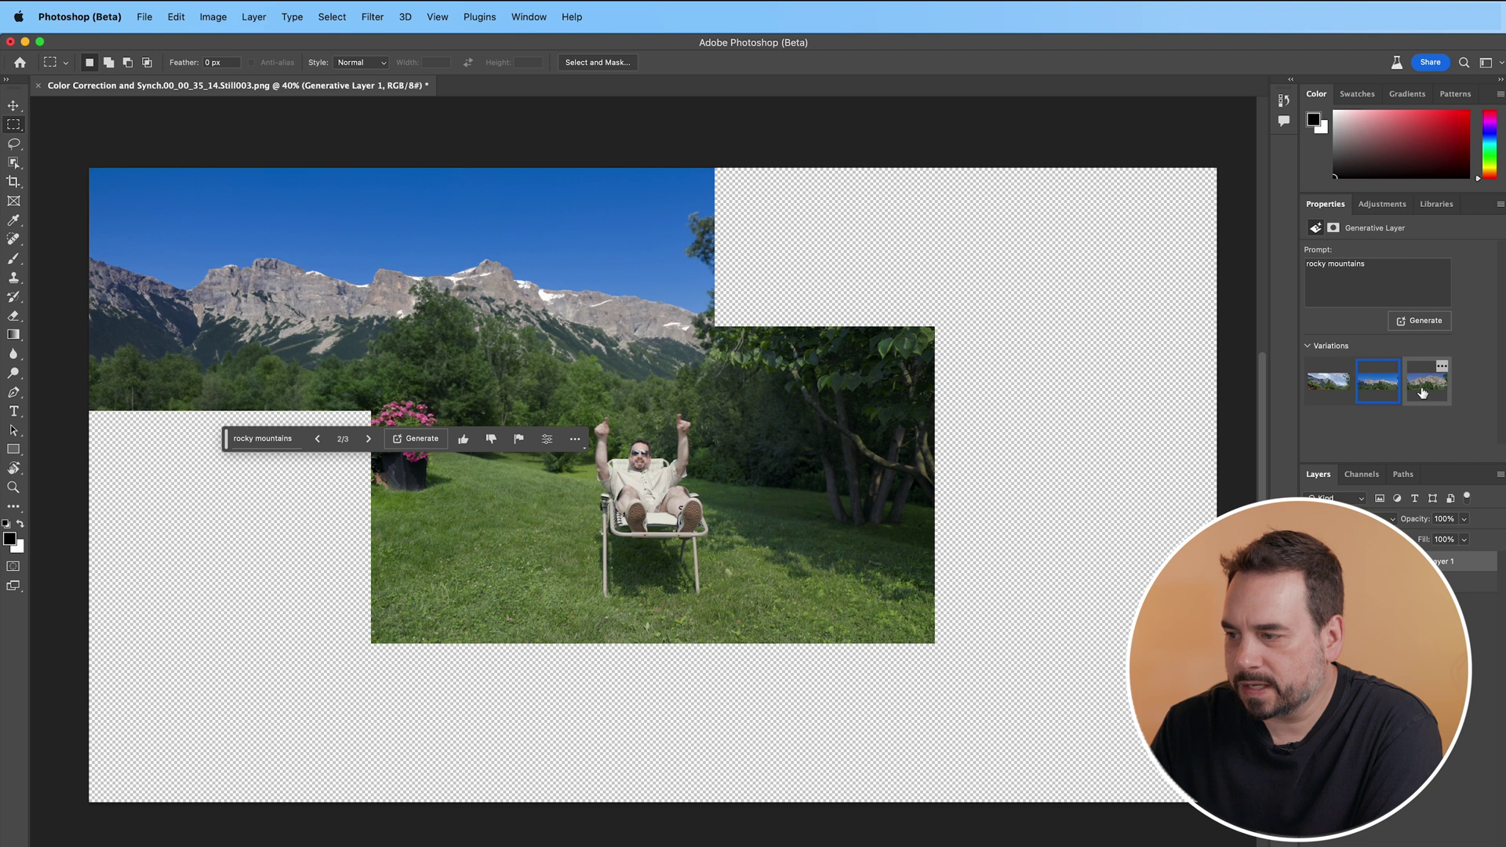
left_click(1423, 393)
left_click(1397, 392)
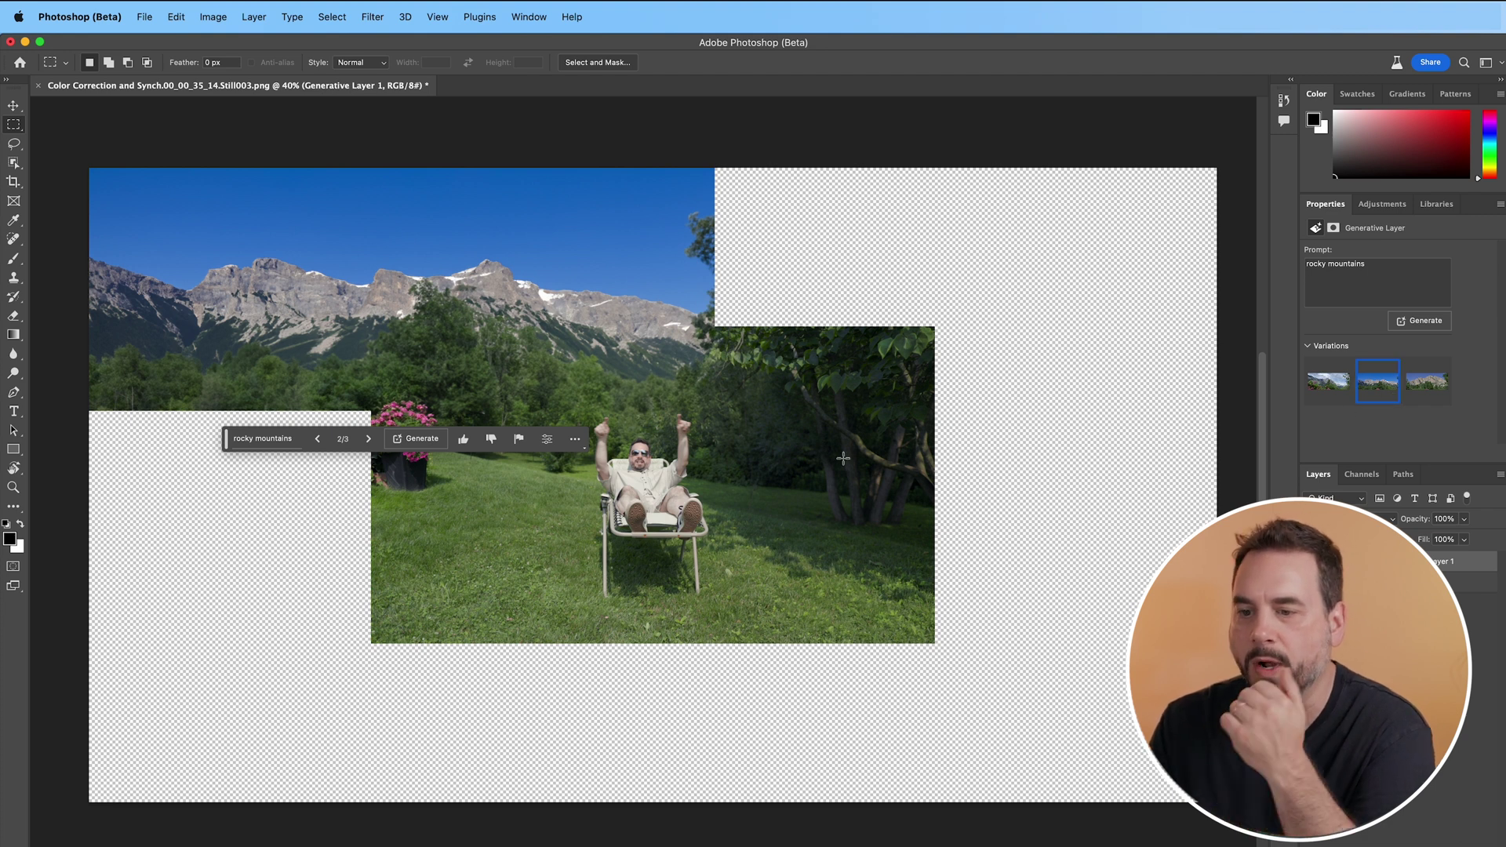
- Select the empty area left of the photo, slightly overlapping it, and generative-fill it with "trees and grass"
left_click_drag(89, 407, 415, 645)
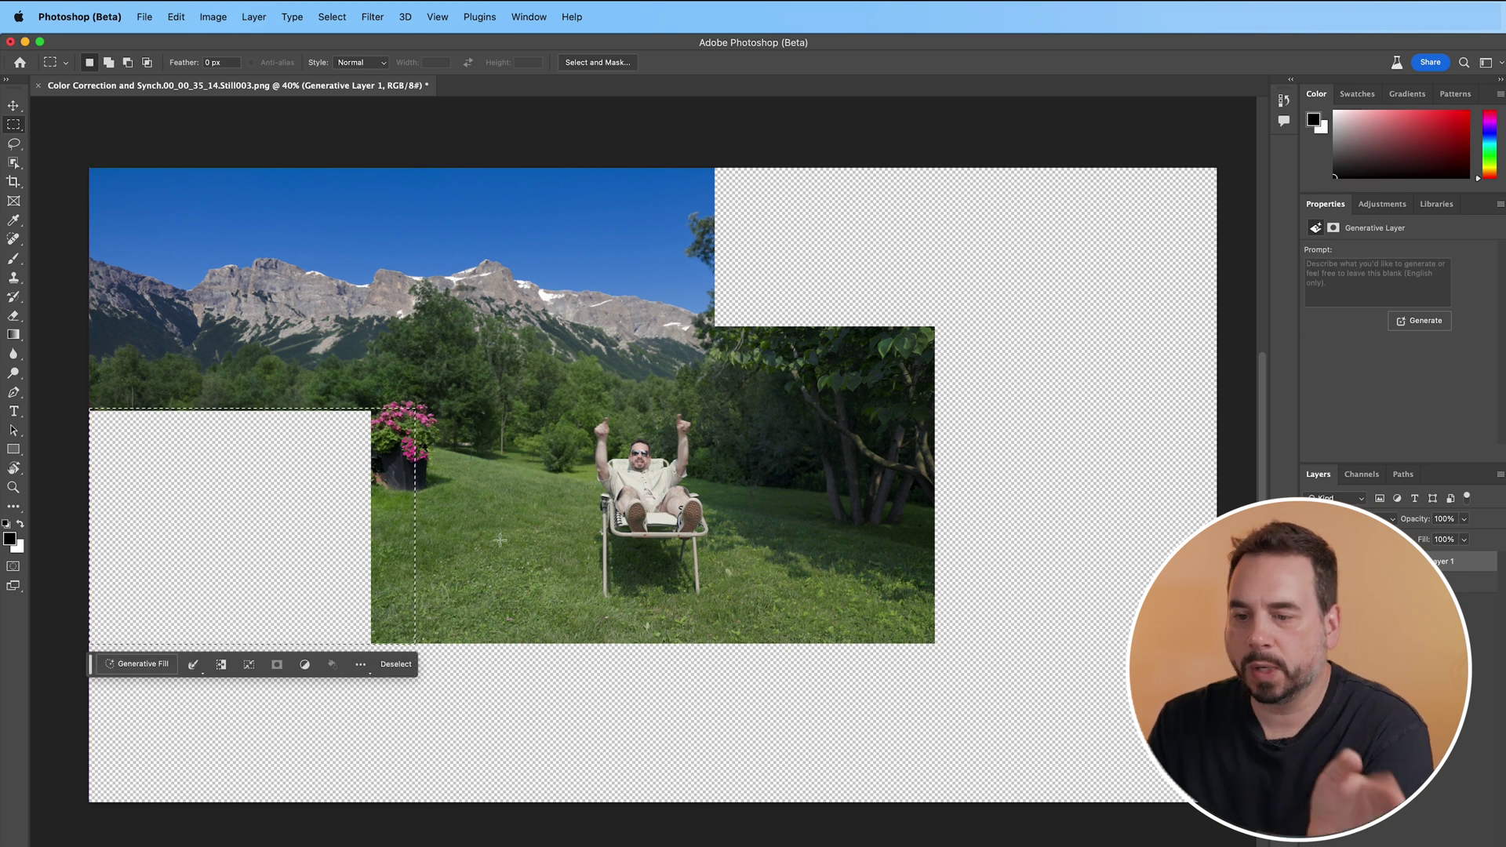
left_click(130, 664)
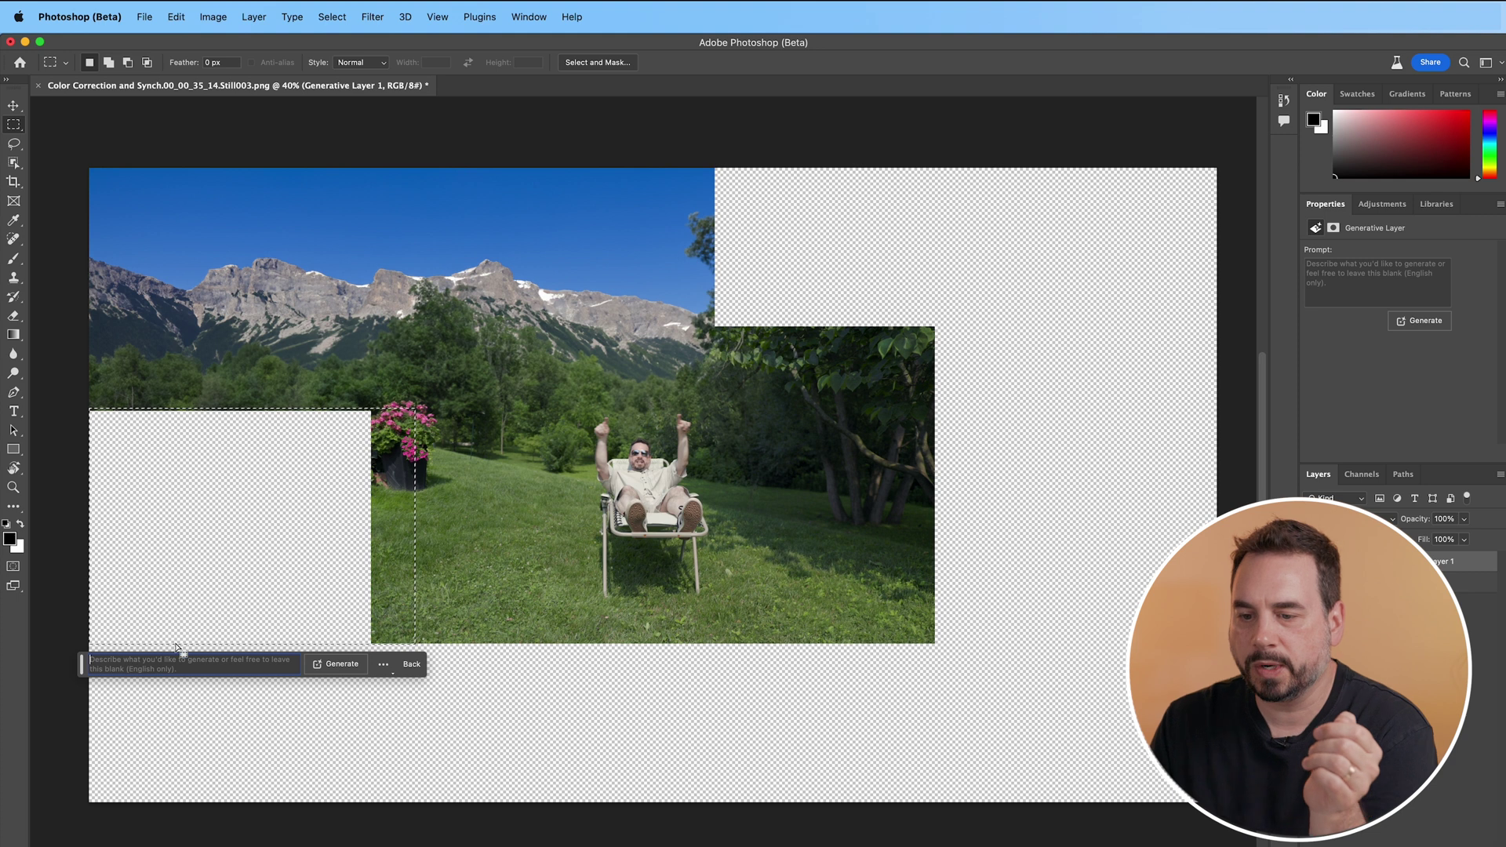
type("trees and grass")
key("Return")
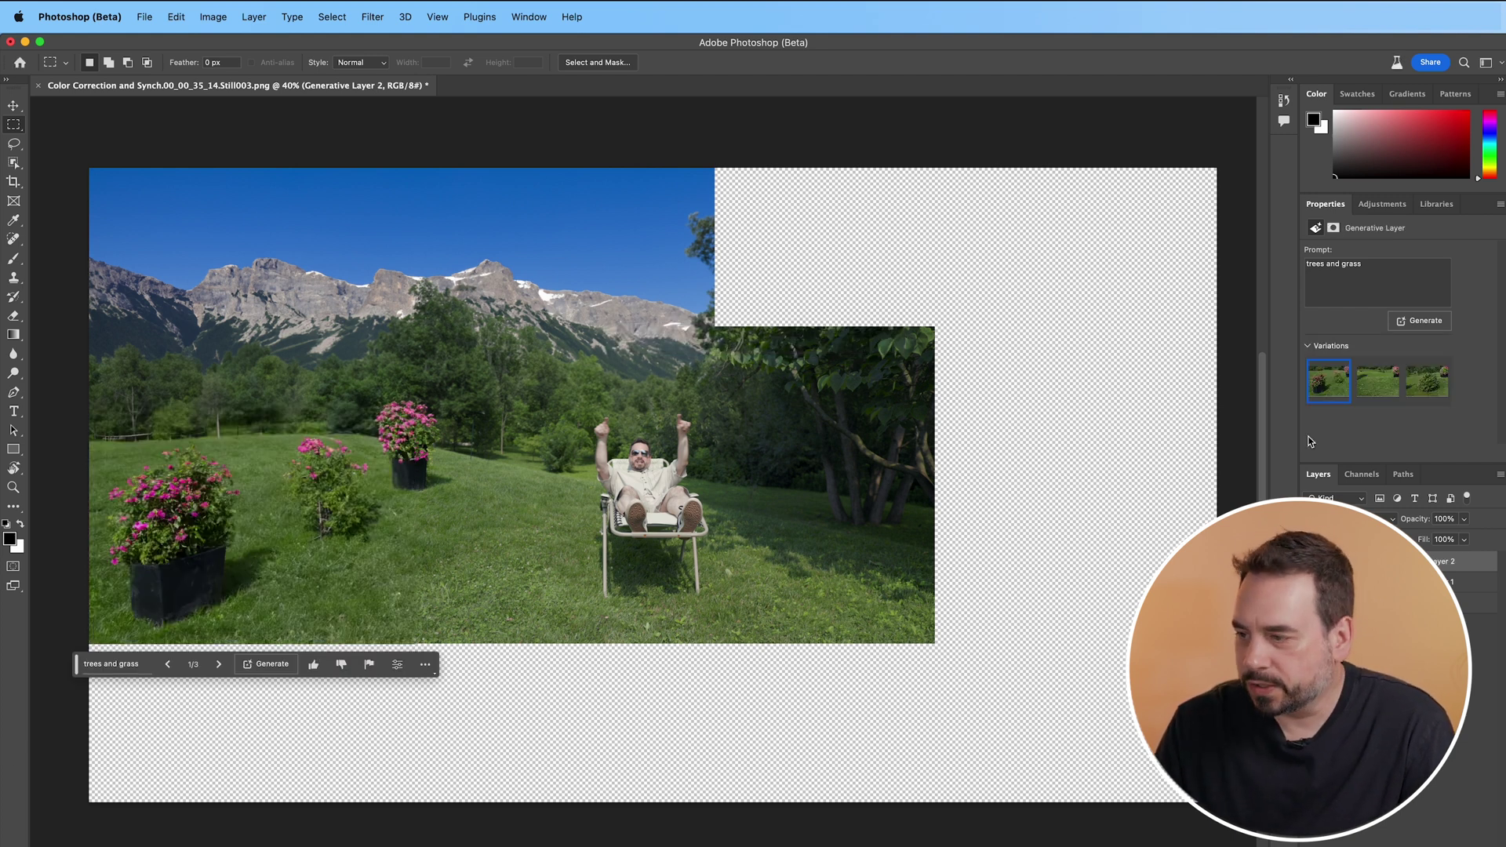
- Compare the trees and grass variations and keep the first one
left_click(1371, 386)
left_click(1426, 385)
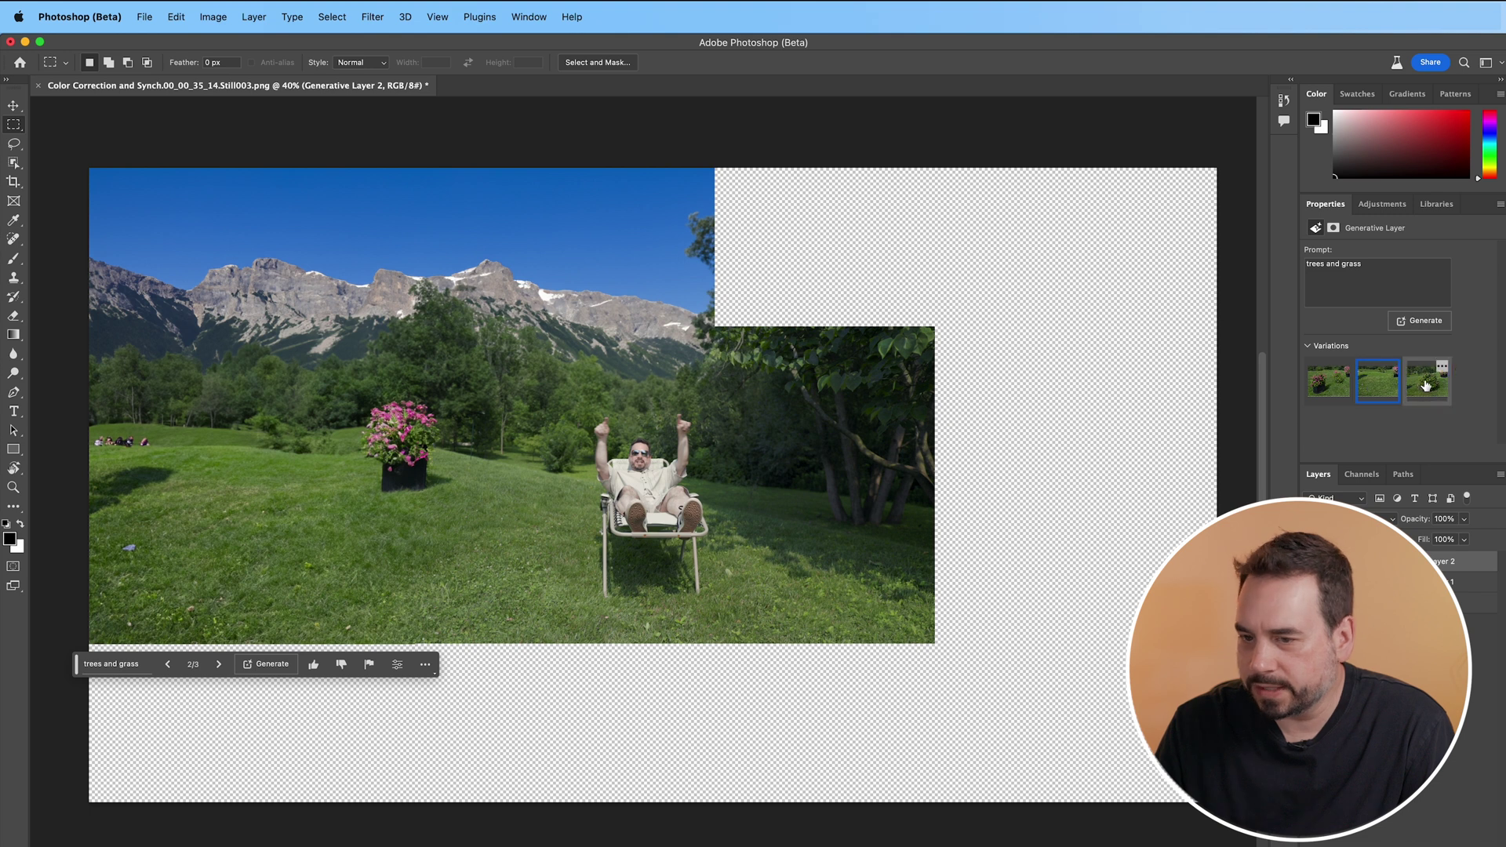
left_click(1340, 383)
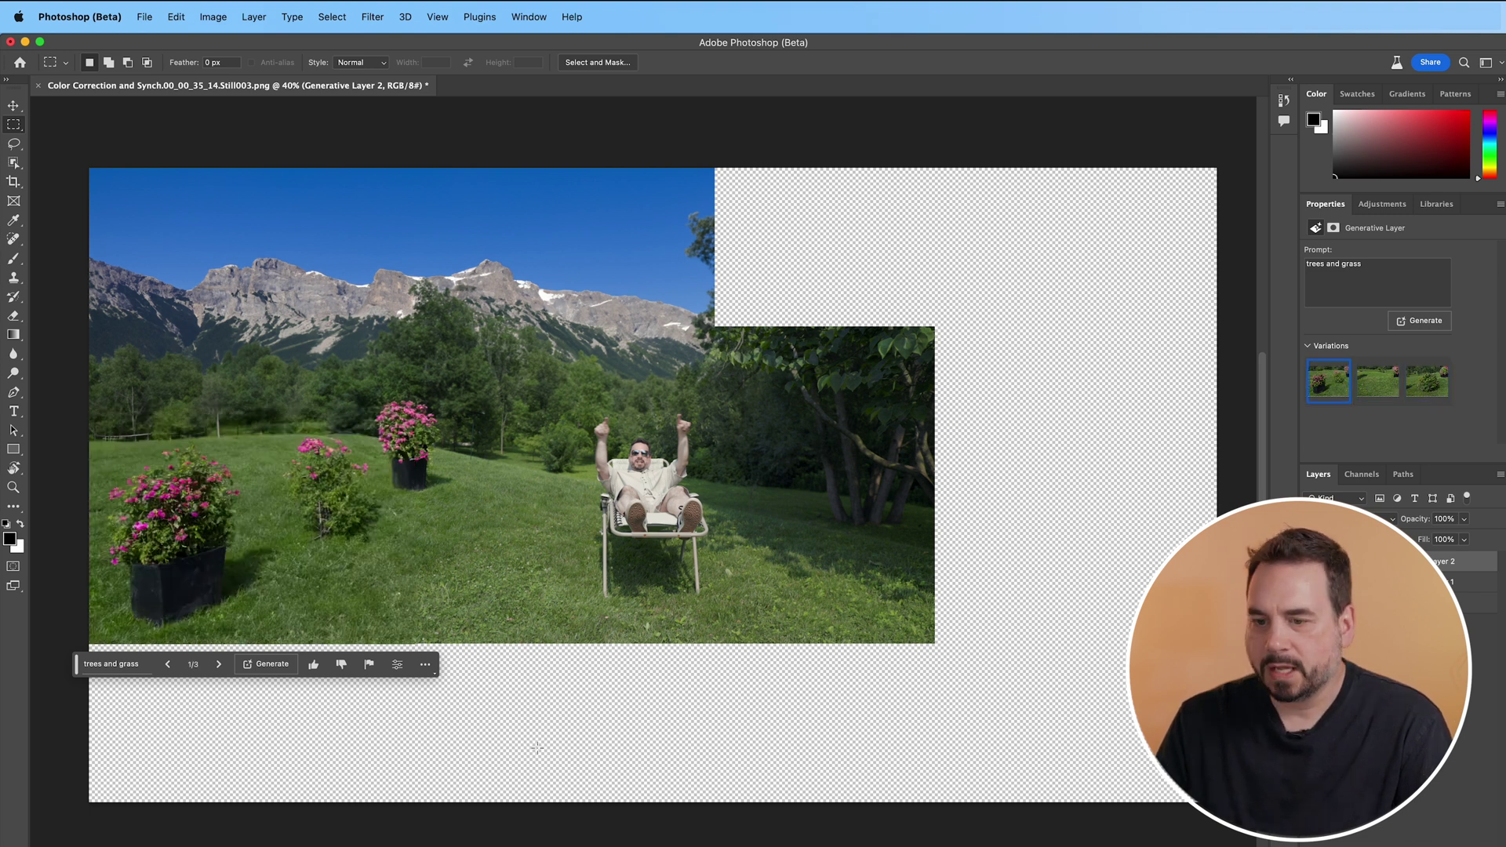
- Select the empty strip along the full width of the canvas's bottom and generative-fill it with "grass and creek"
left_click_drag(76, 664, 415, 844)
left_click_drag(86, 641, 1221, 830)
left_click(521, 819)
type("grass and cr")
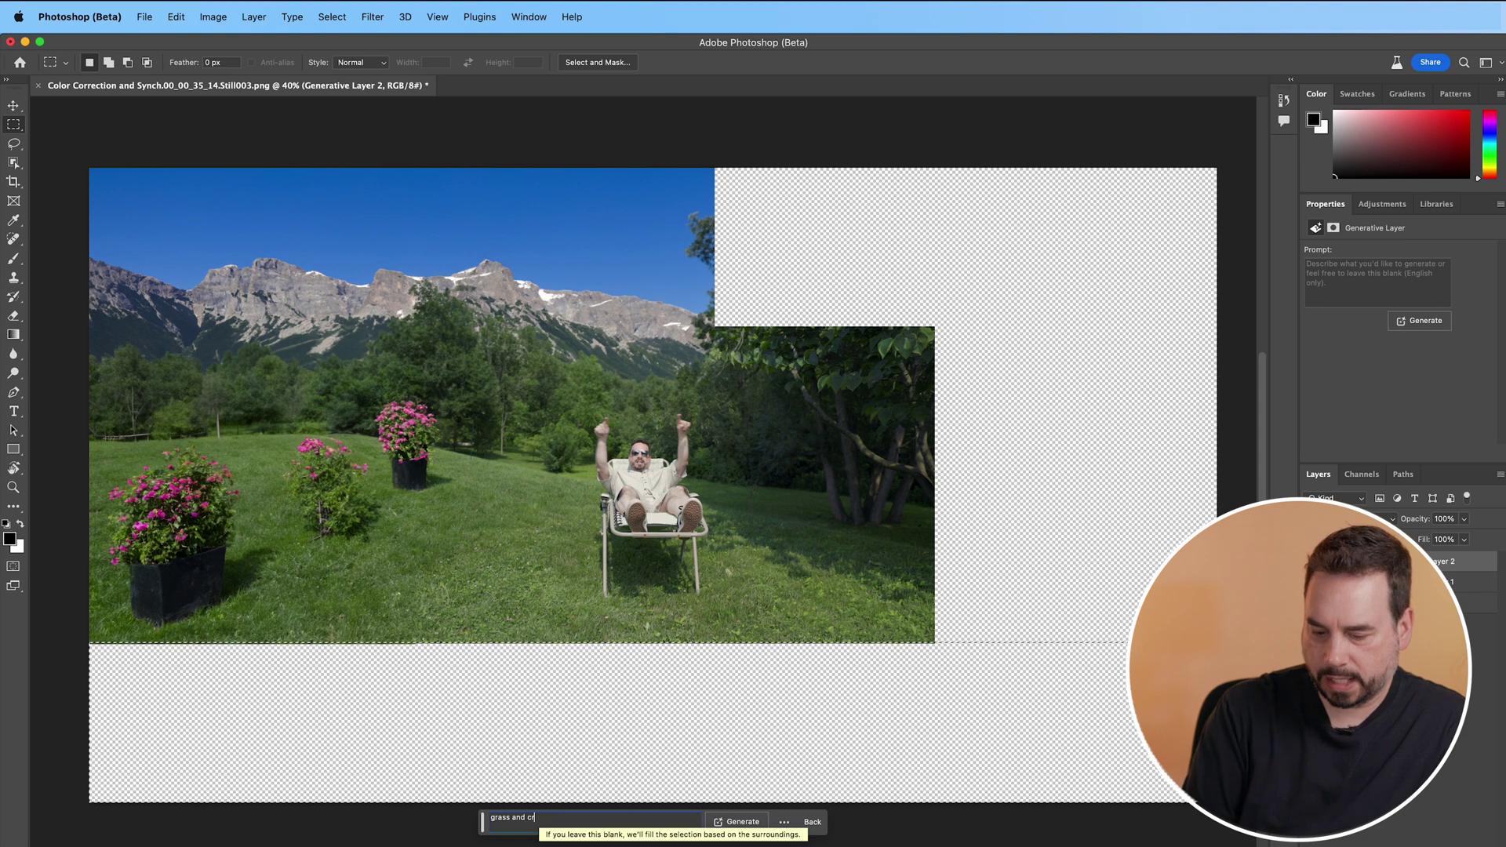
type("eek")
key("Return")
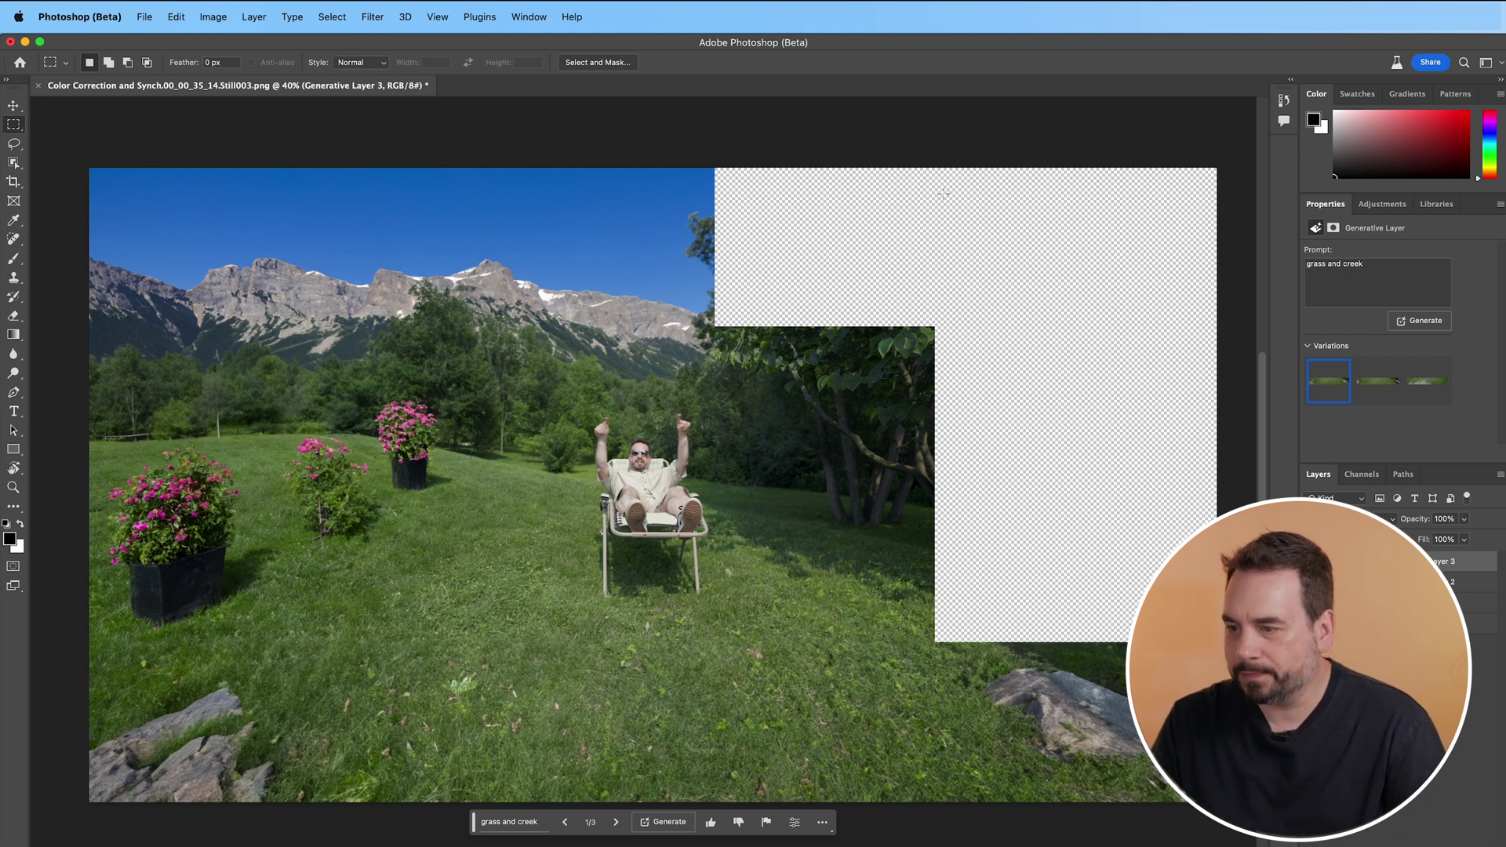
- Select the empty area beside the dark trees, below the photo's upper edge, and generative-fill it with "trees and grass"
left_click_drag(934, 326, 1218, 644)
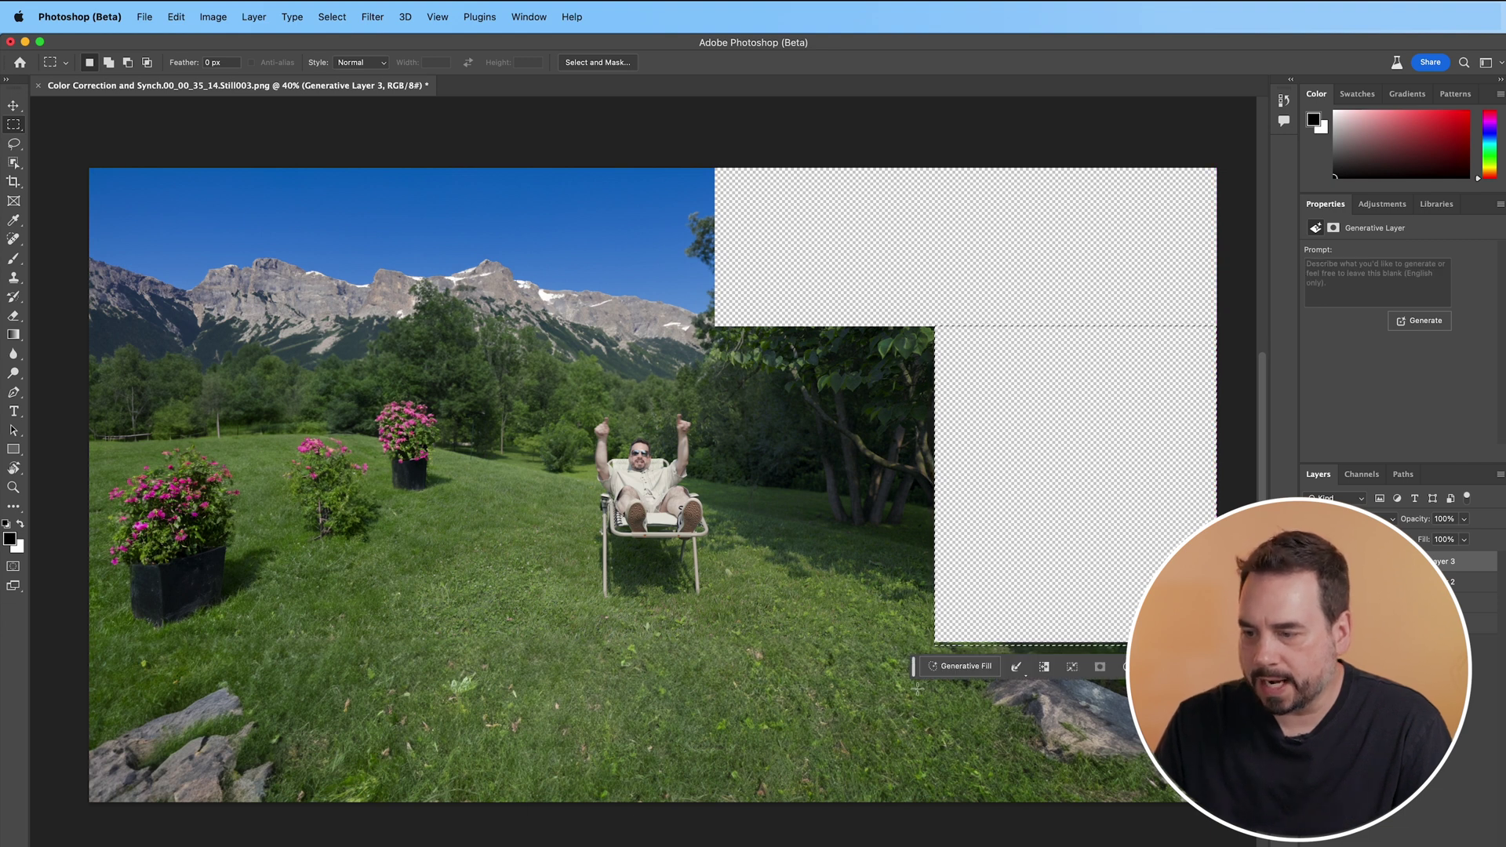
left_click(961, 666)
type("trees and grass")
key("Return")
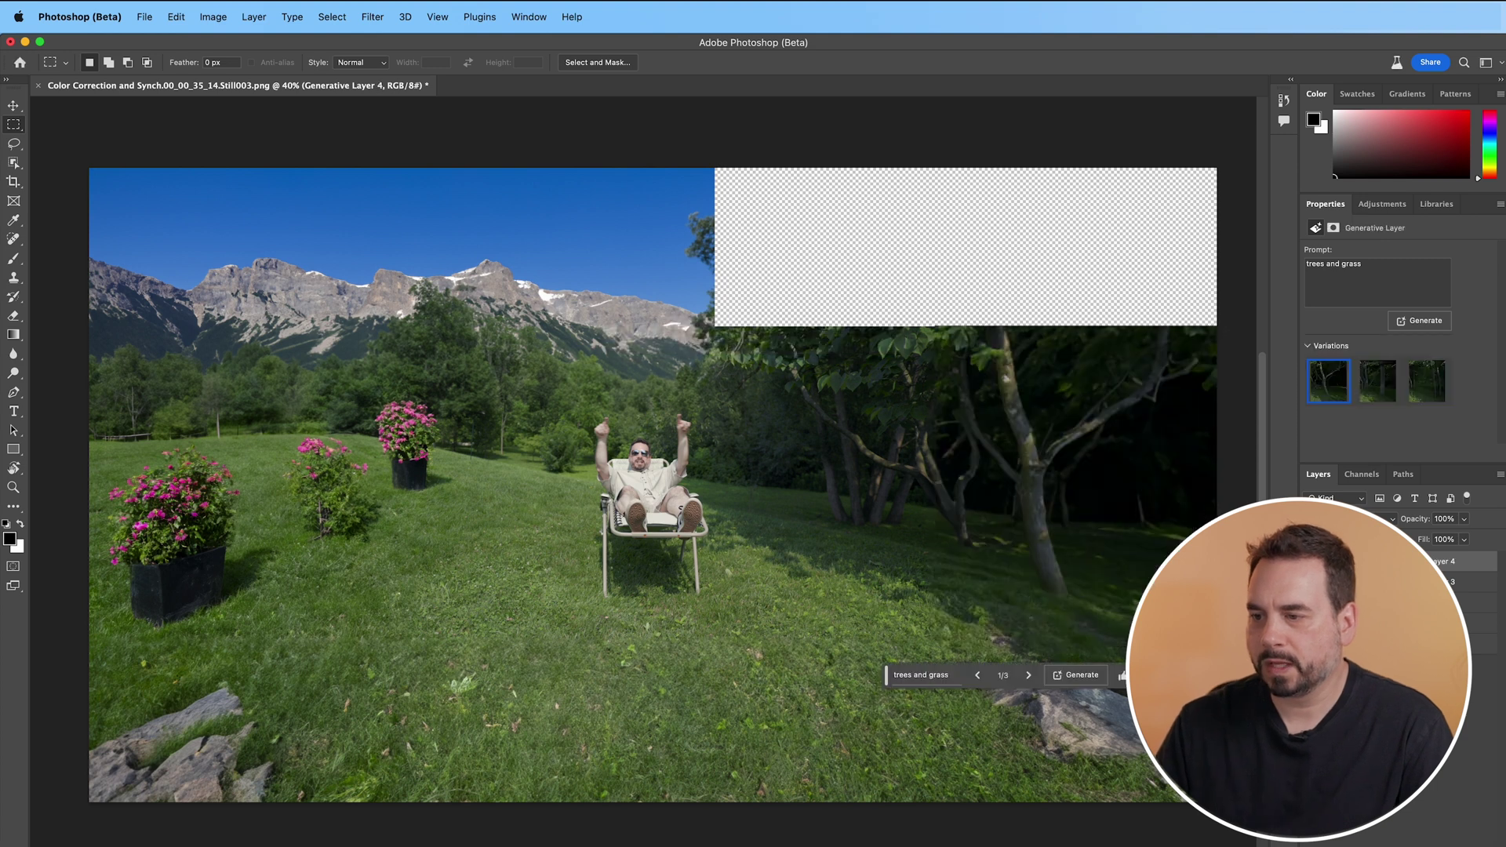
- Select the remaining empty area above the dark trees with a slight overlap, generative-fill it with a blank prompt, and deselect
left_click_drag(700, 160, 1247, 335)
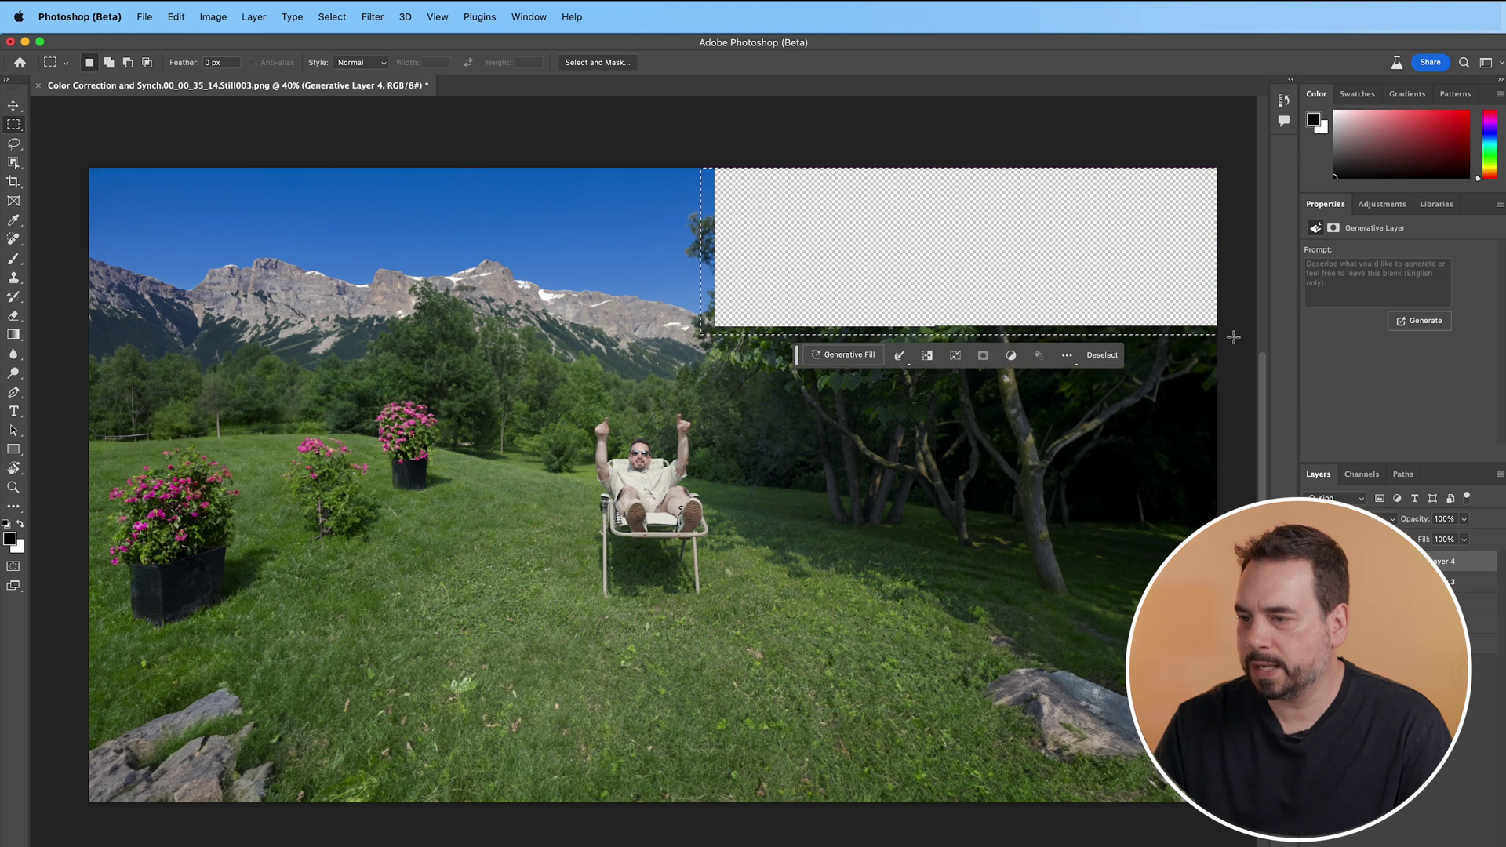
left_click(848, 355)
left_click(1045, 356)
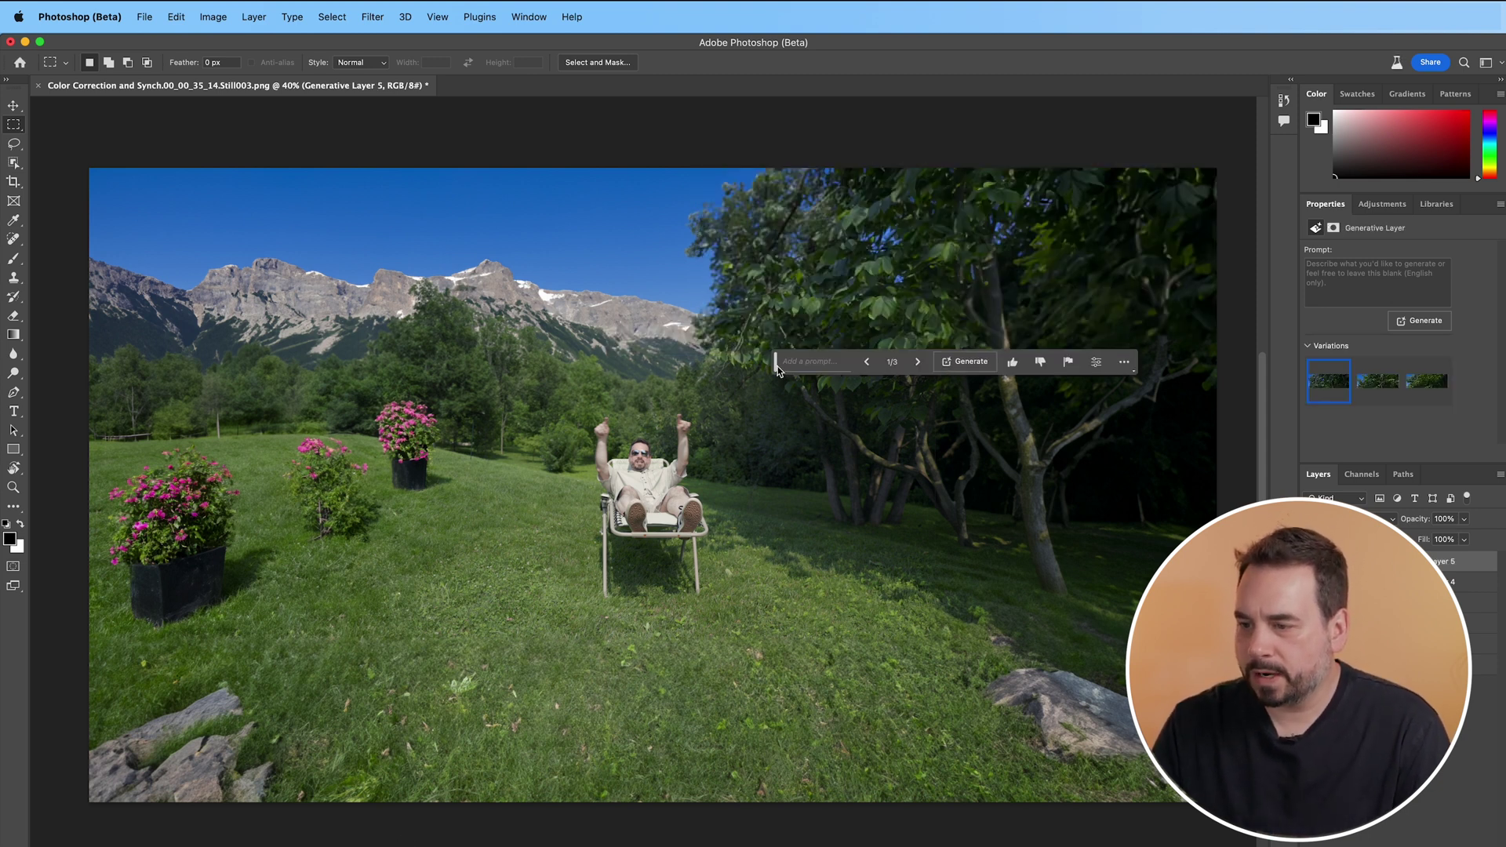
key("super+d")
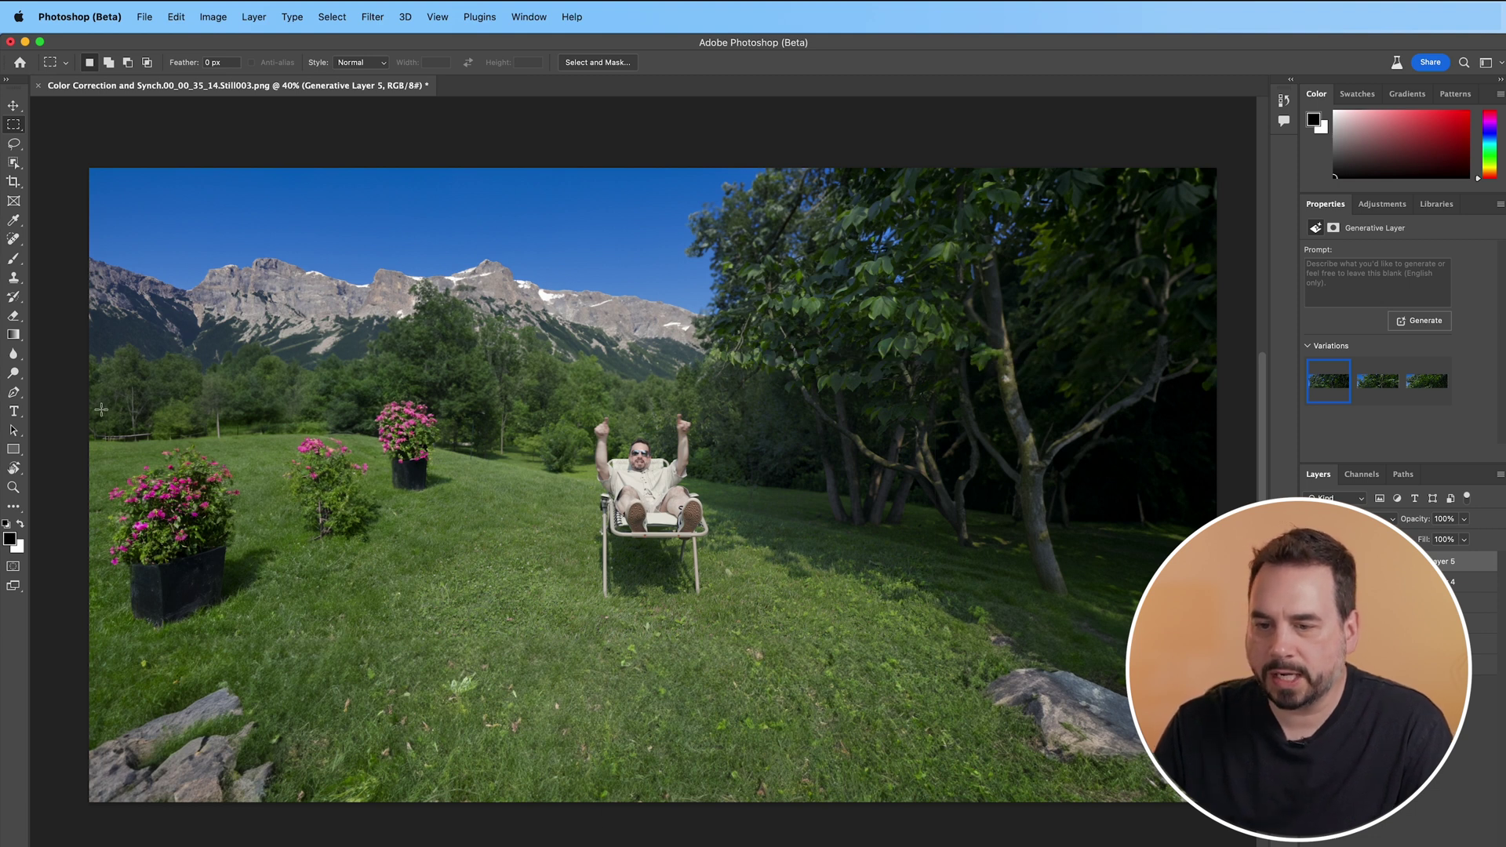
- Select the area behind the two nearer flower bushes, generative-fill it with "cabin", and choose the third variation
left_click_drag(103, 339, 377, 507)
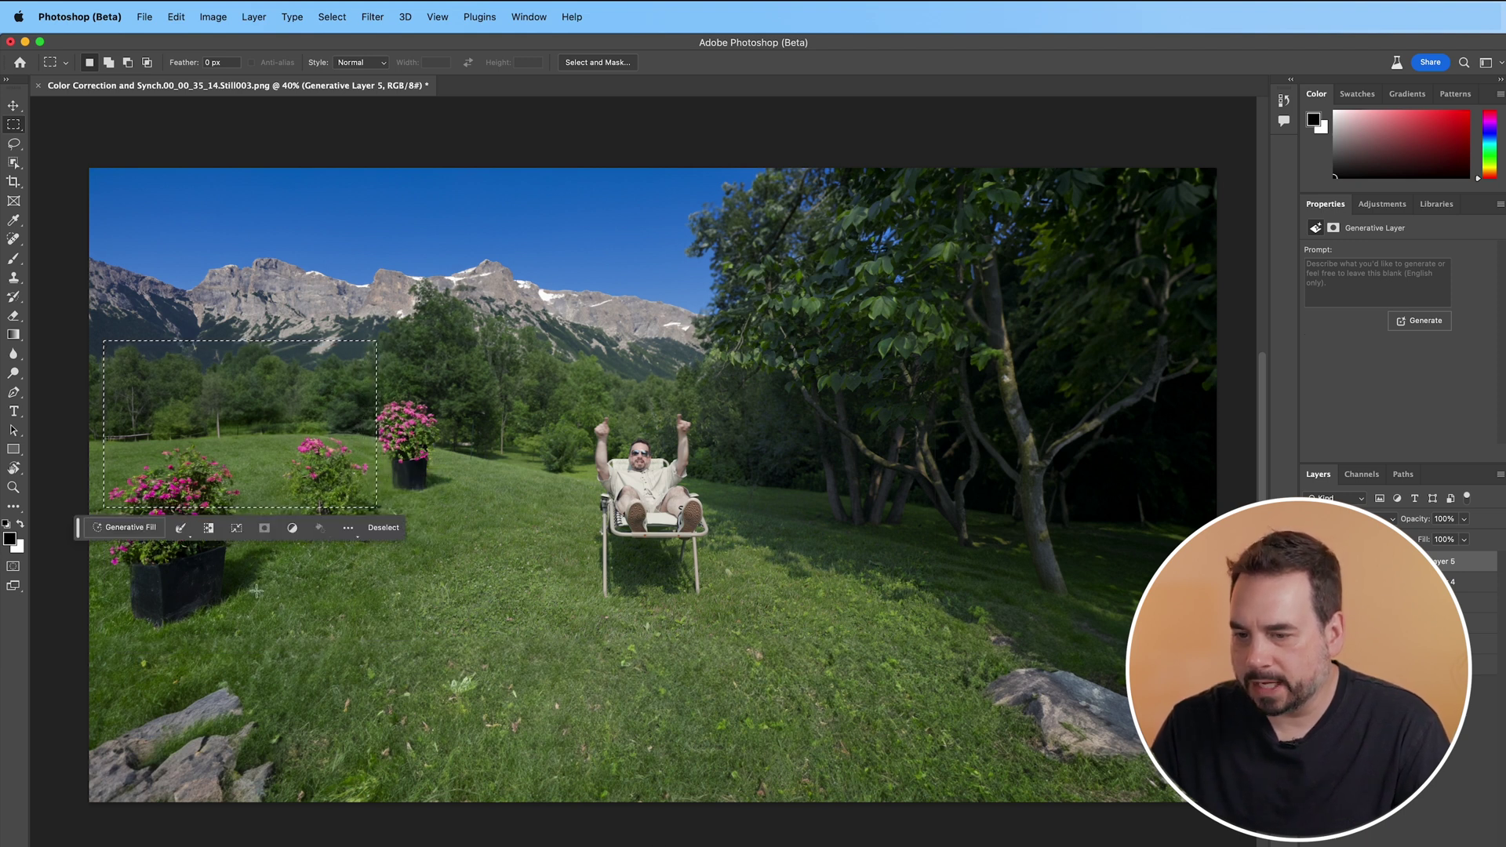
left_click(125, 526)
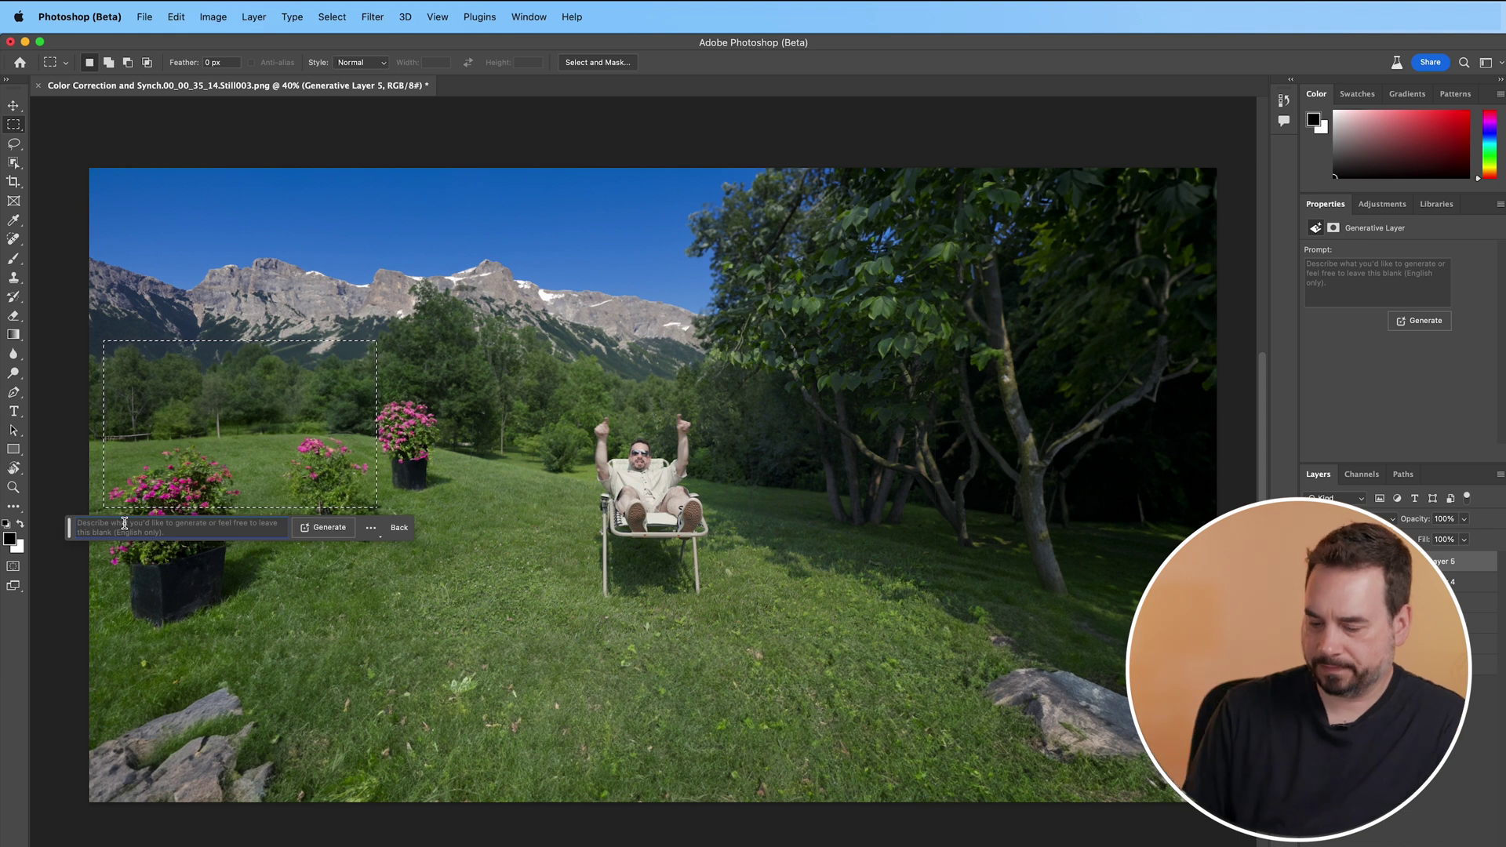
type("cabin")
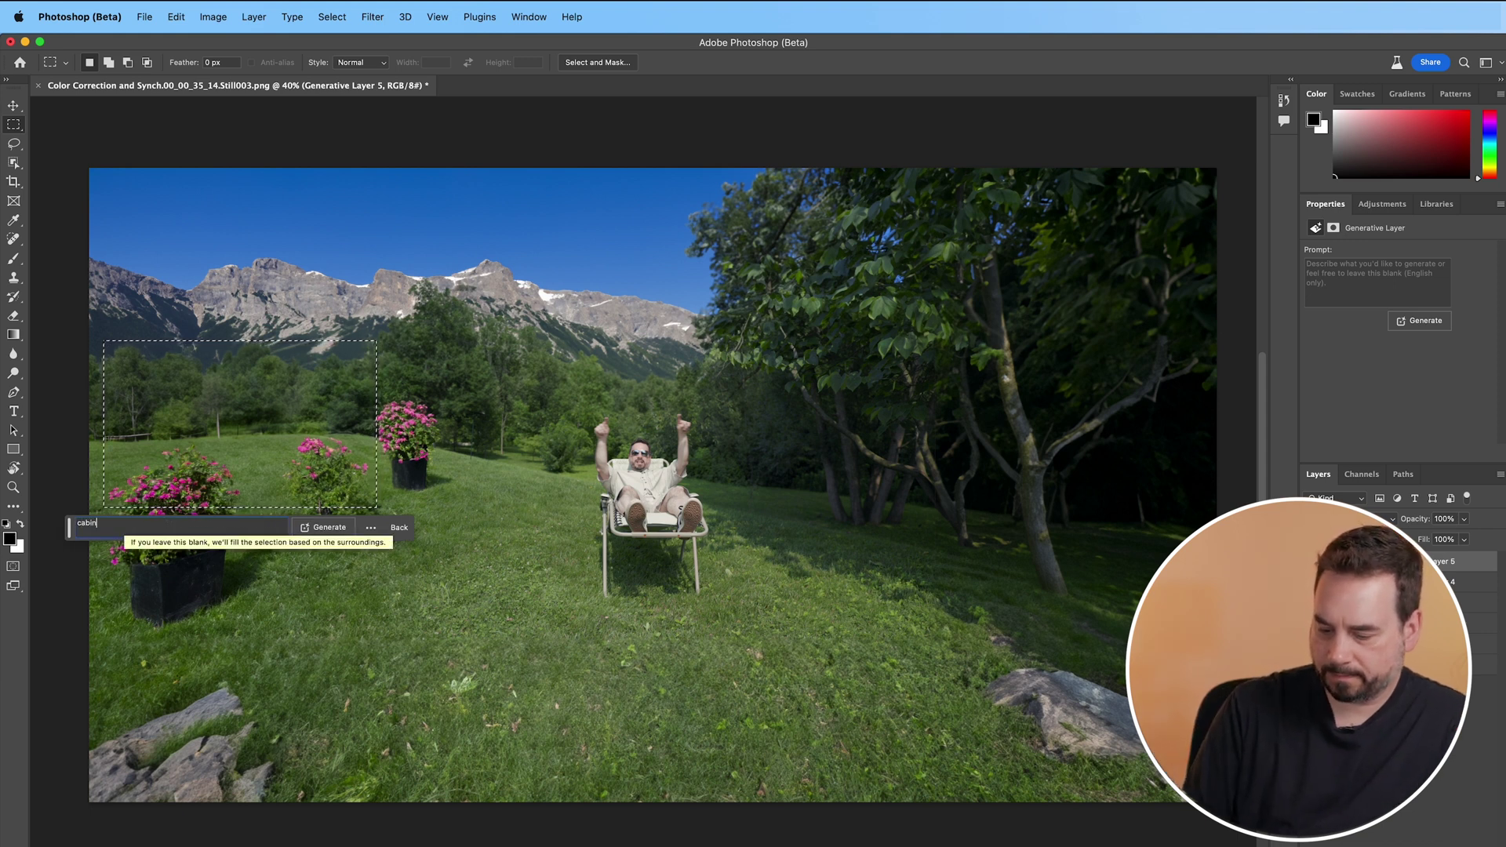
key("Return")
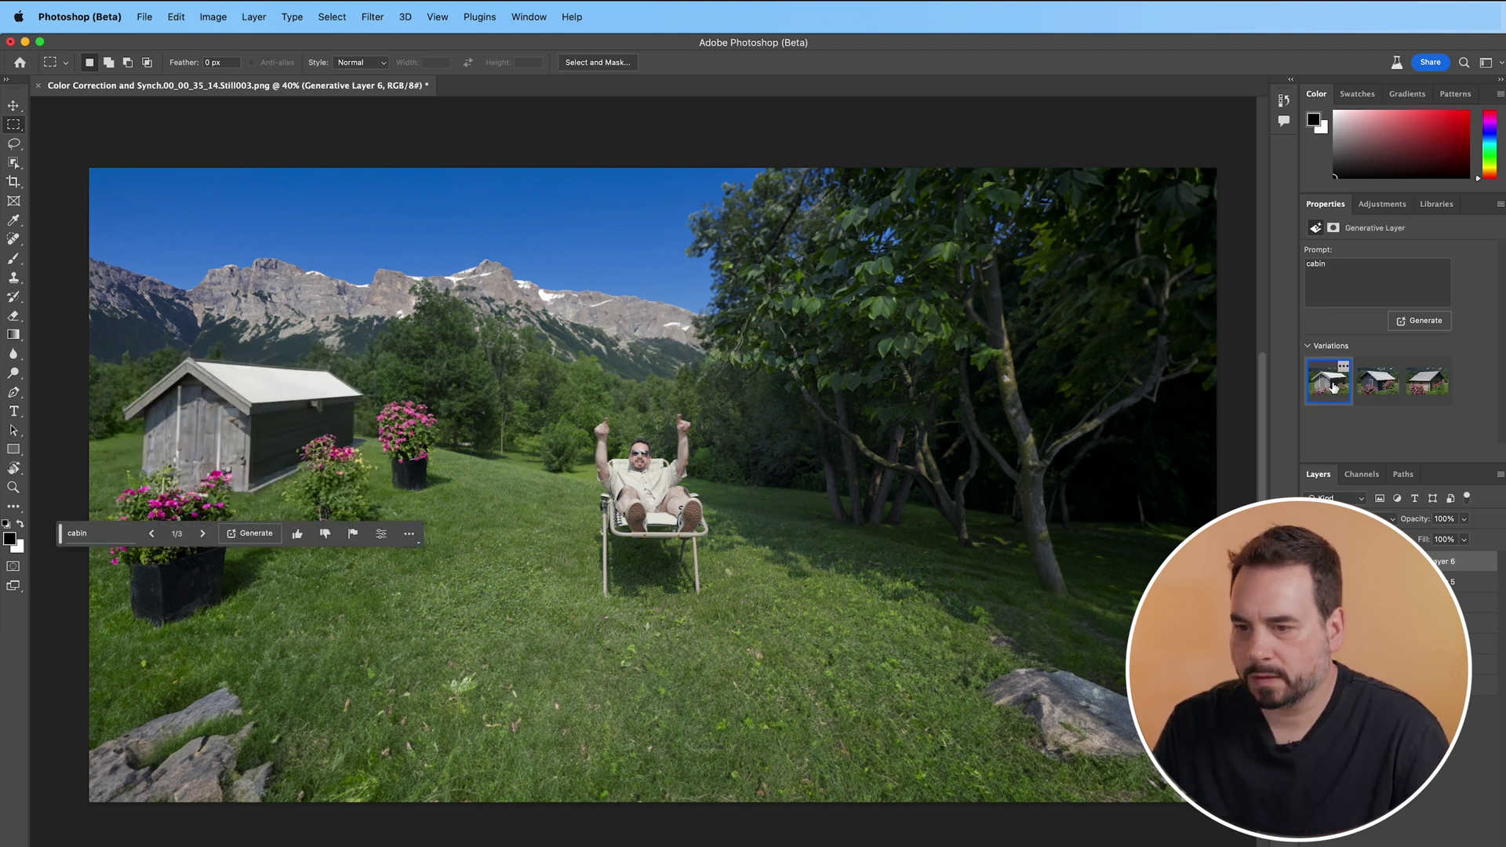
left_click(1427, 387)
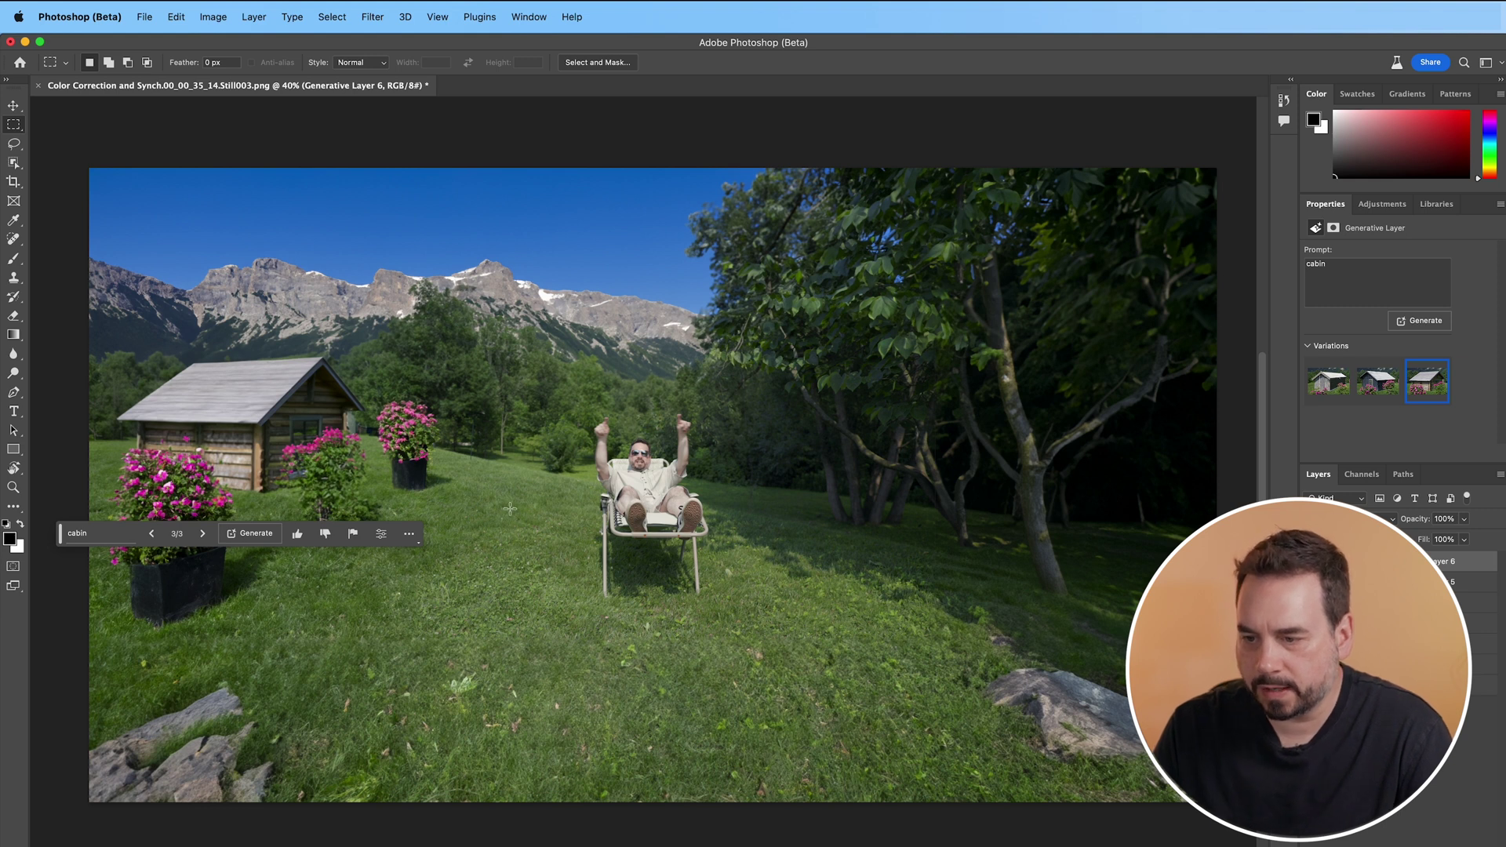
- Select a patch of grass between the flowers and the lawn chair and generative-fill it with "table and drinks"
left_click_drag(487, 495, 586, 595)
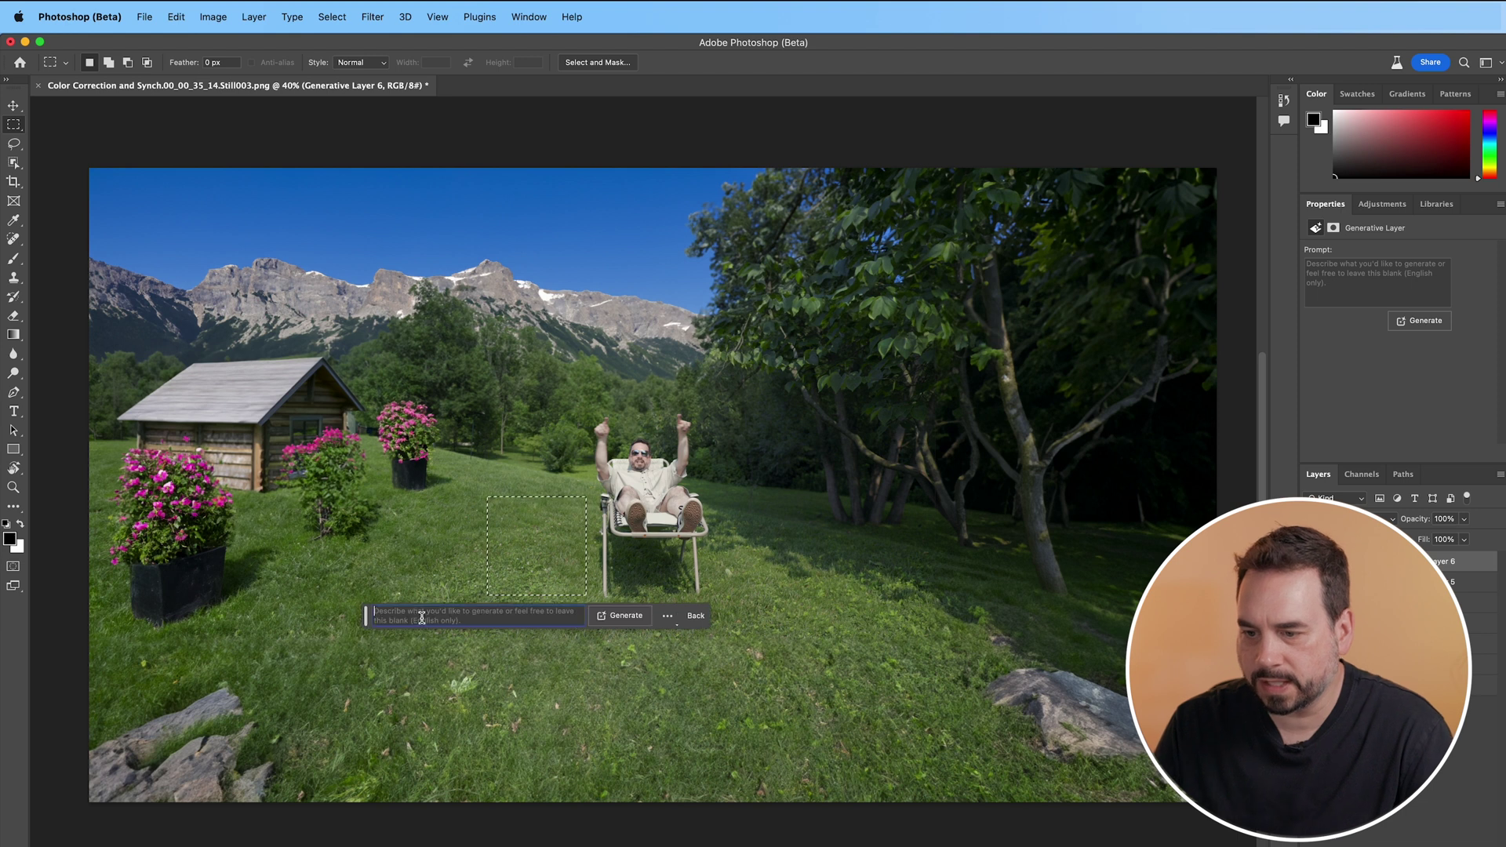
left_click(422, 616)
type("table")
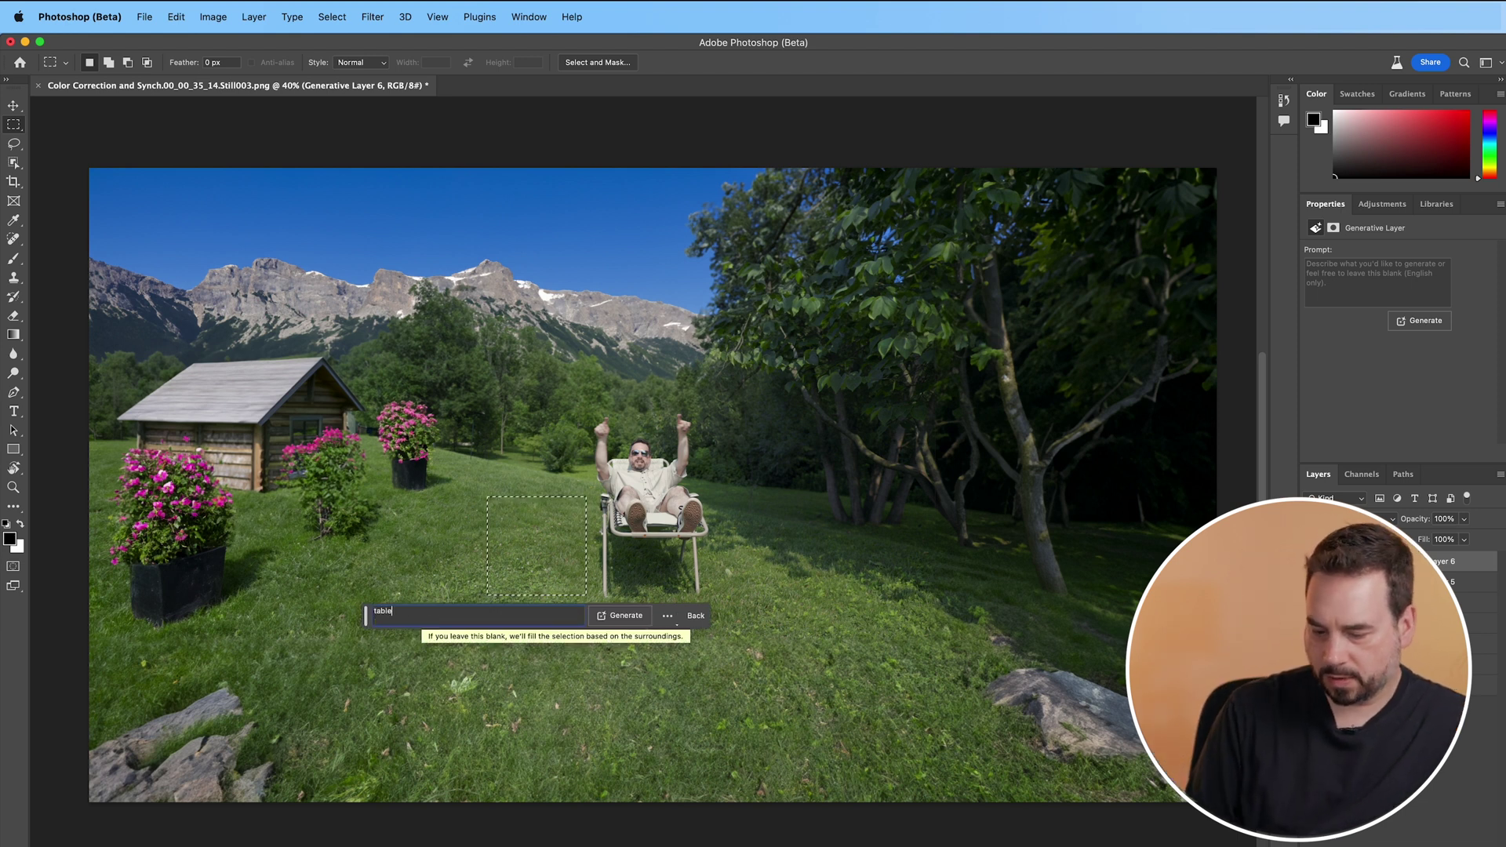
type(" and drinks")
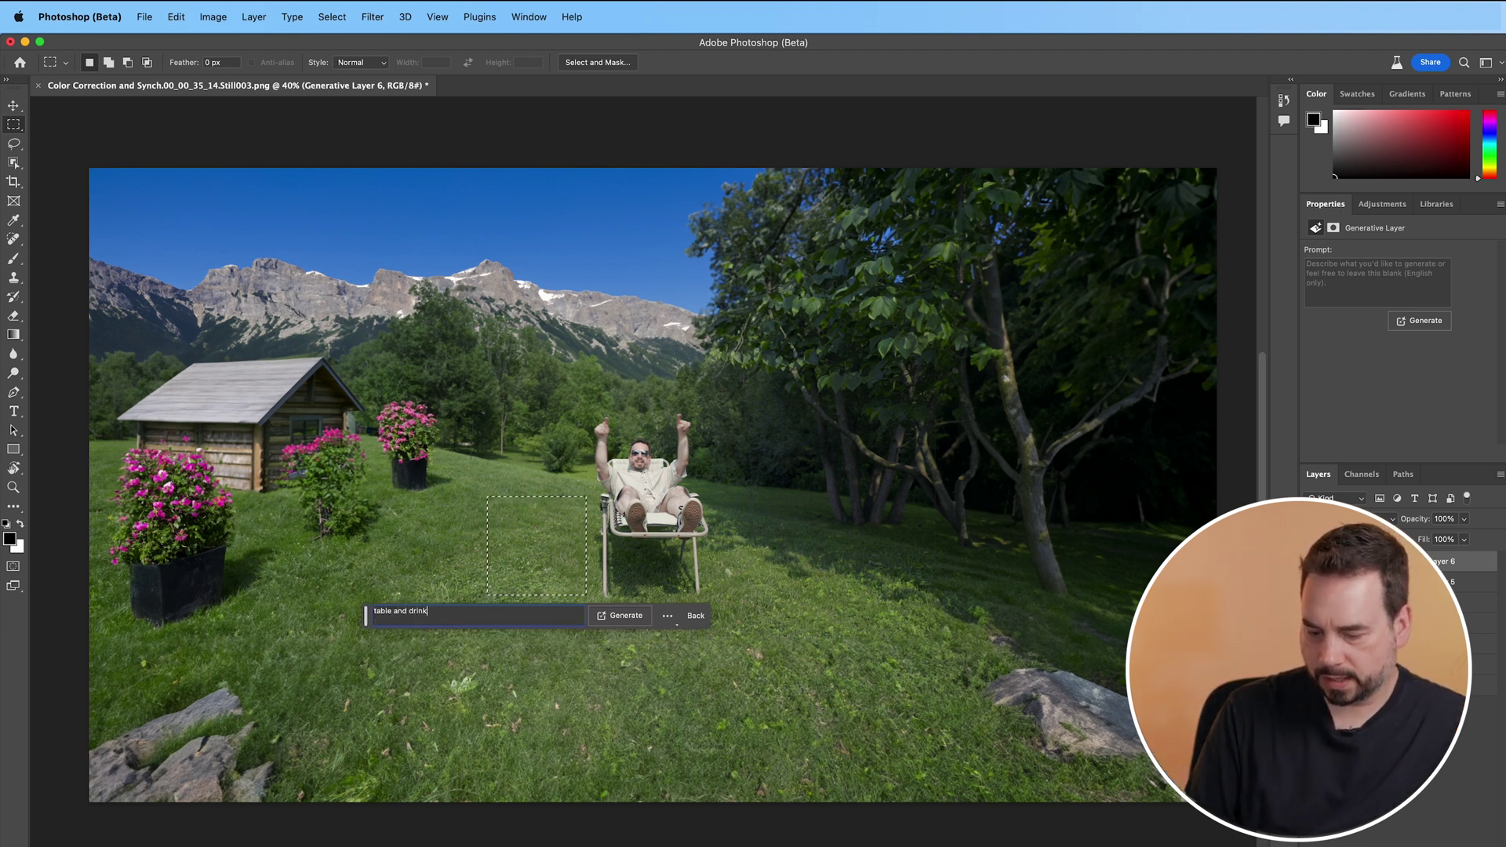
key("Return")
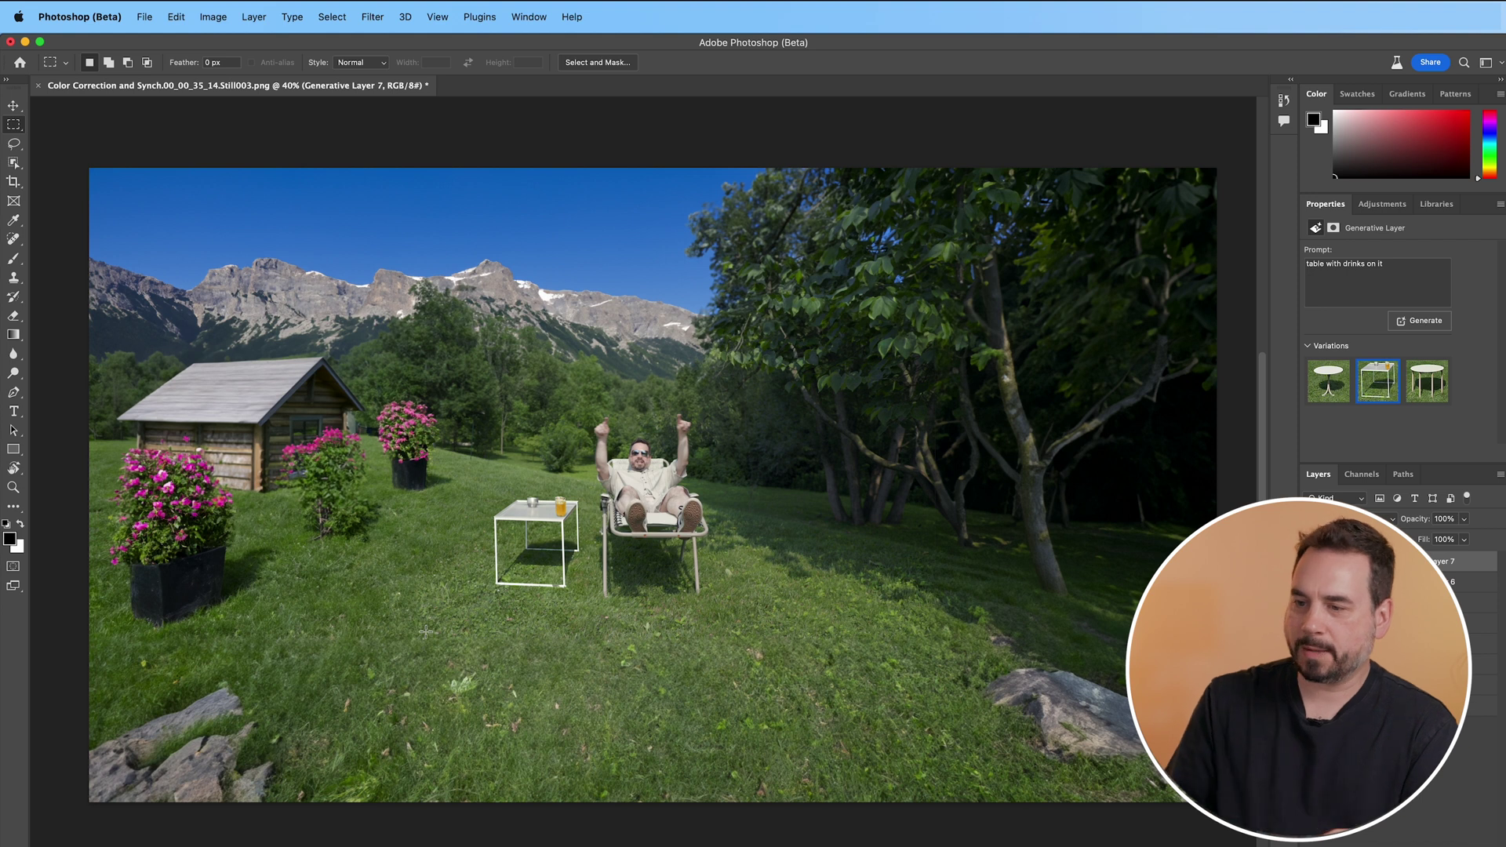
- Save the layered document in the GFX folder as "AI Set for Premiere Pro.psd"
left_click(145, 17)
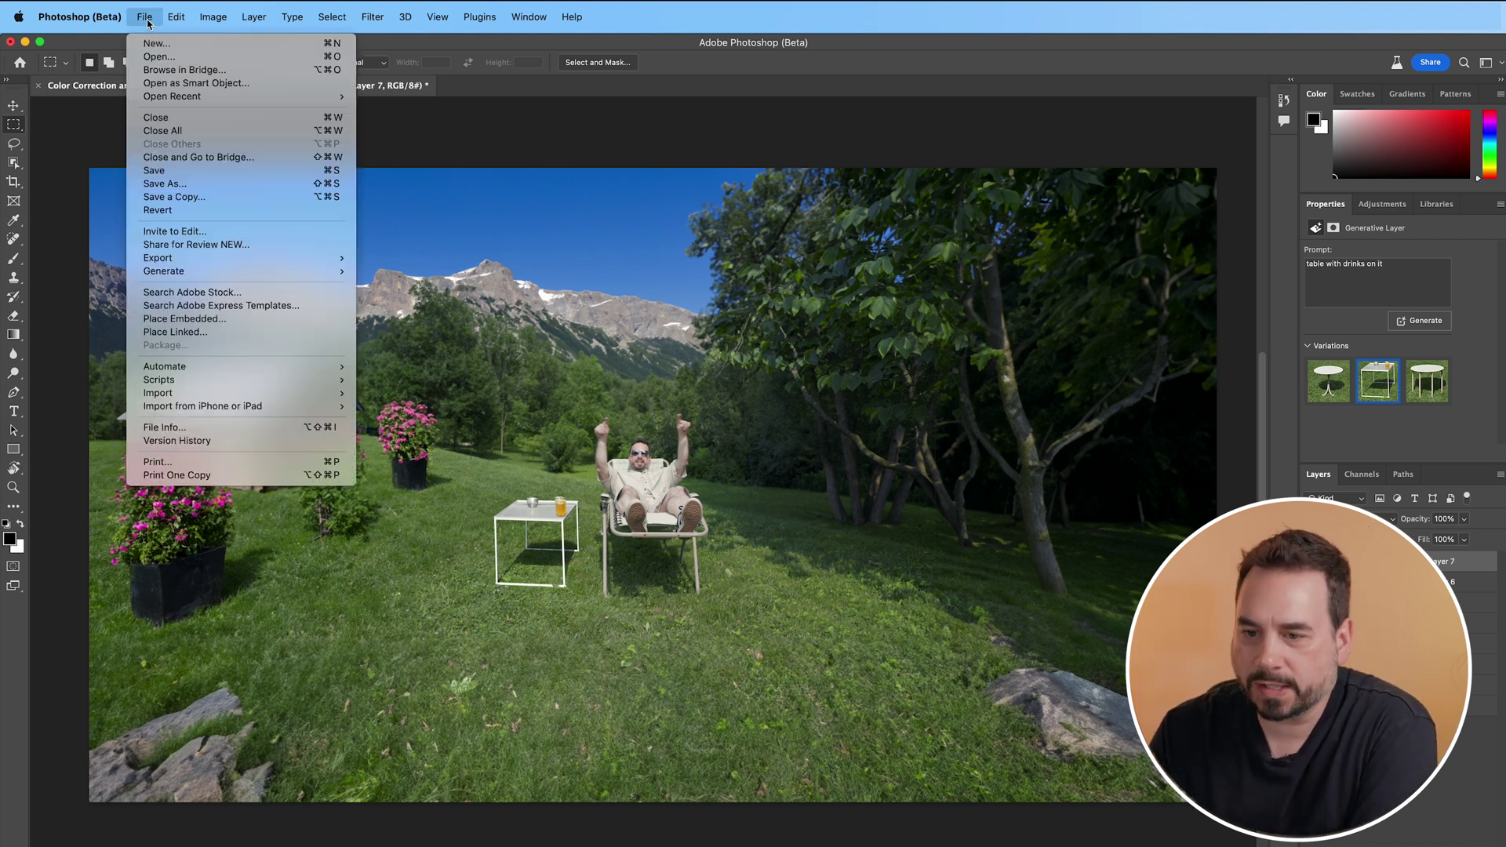
left_click(156, 171)
type("AI")
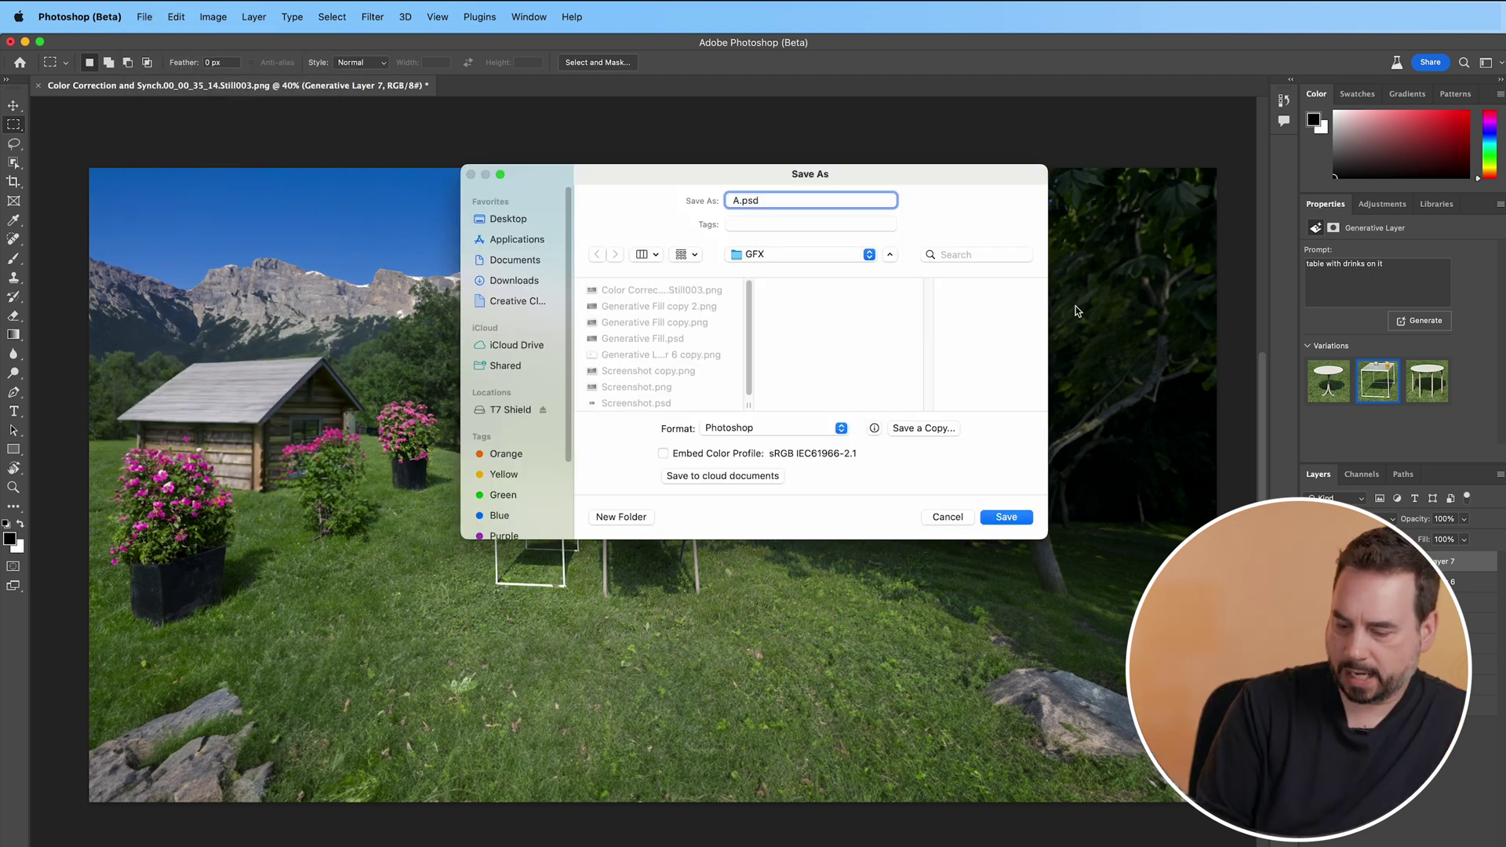
type(" Set for ")
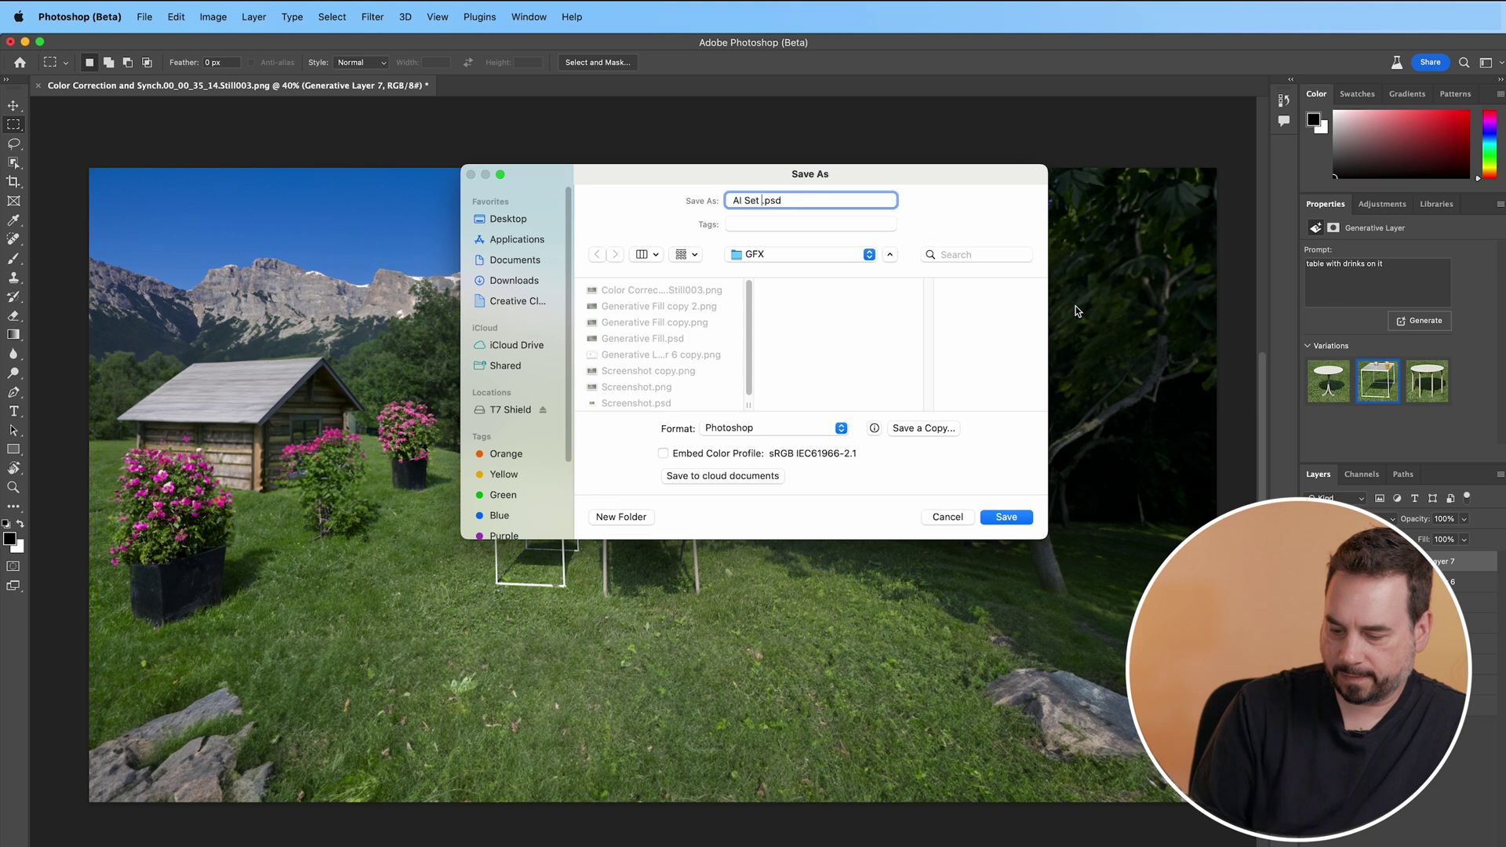
type("Premier")
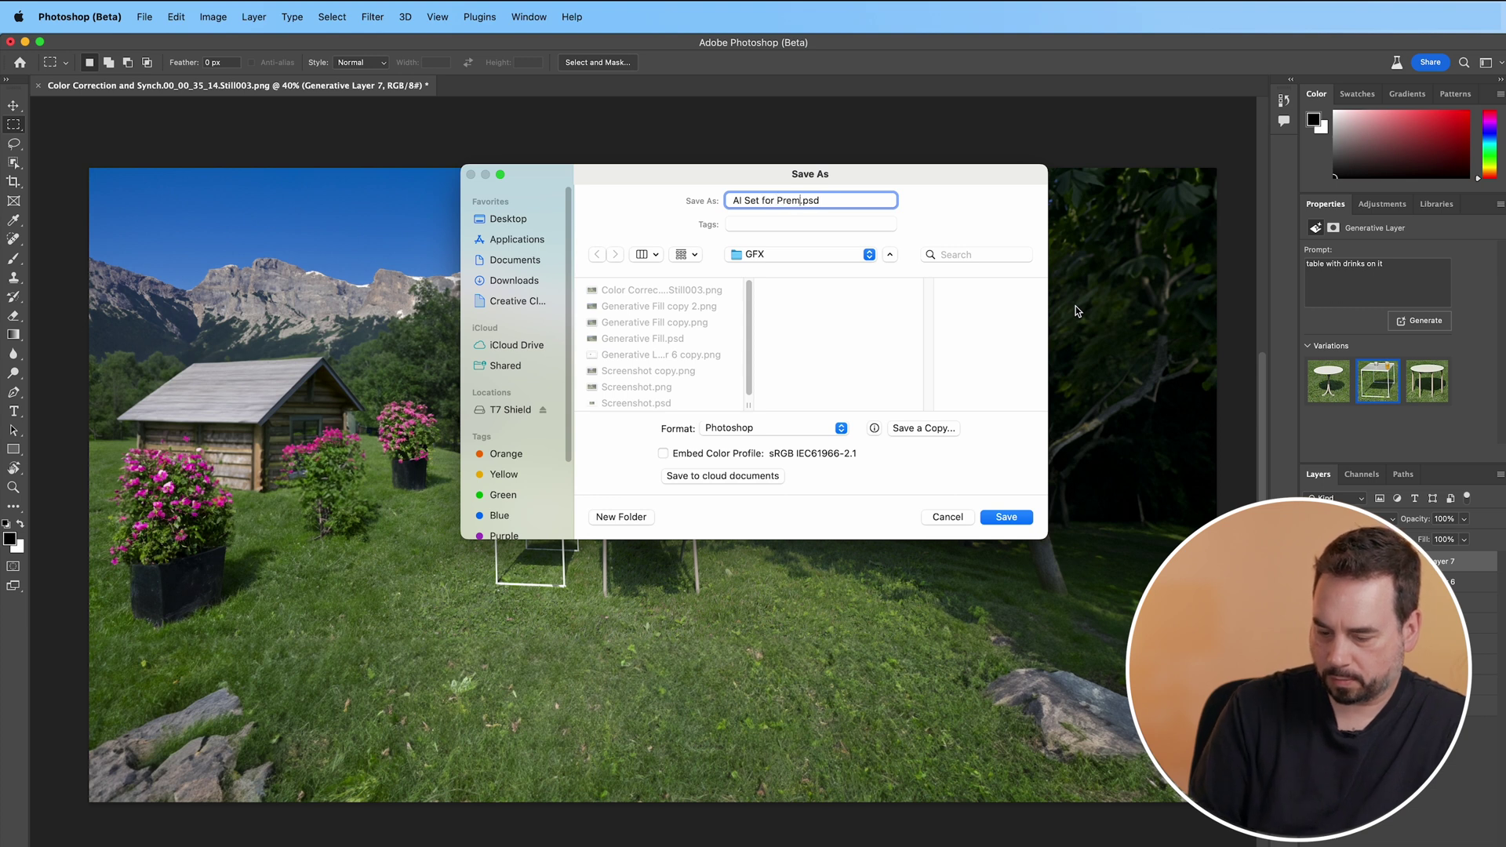
type("e Pro")
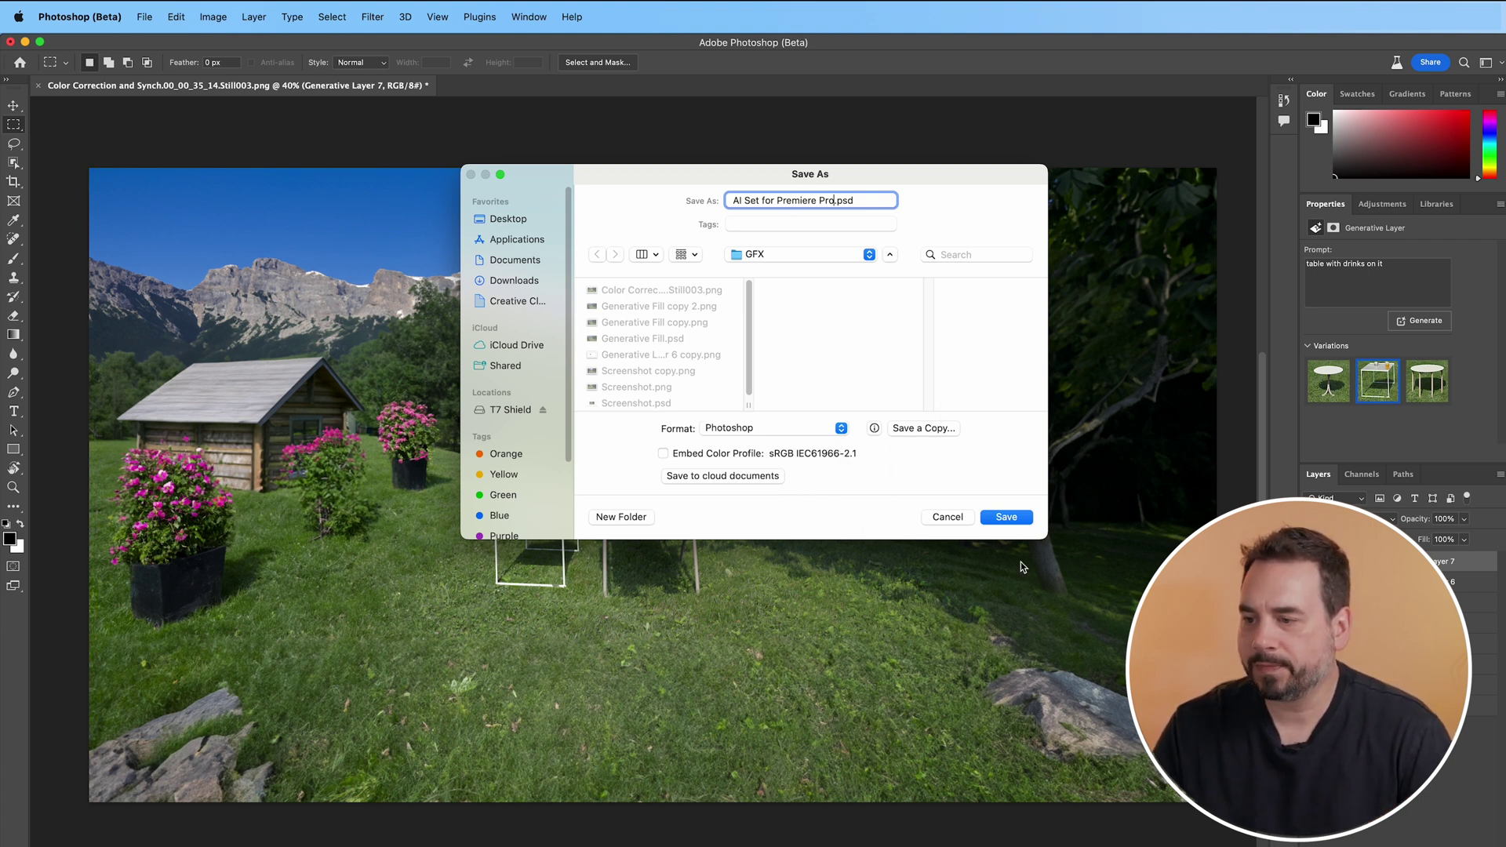
left_click(1007, 519)
left_click(936, 434)
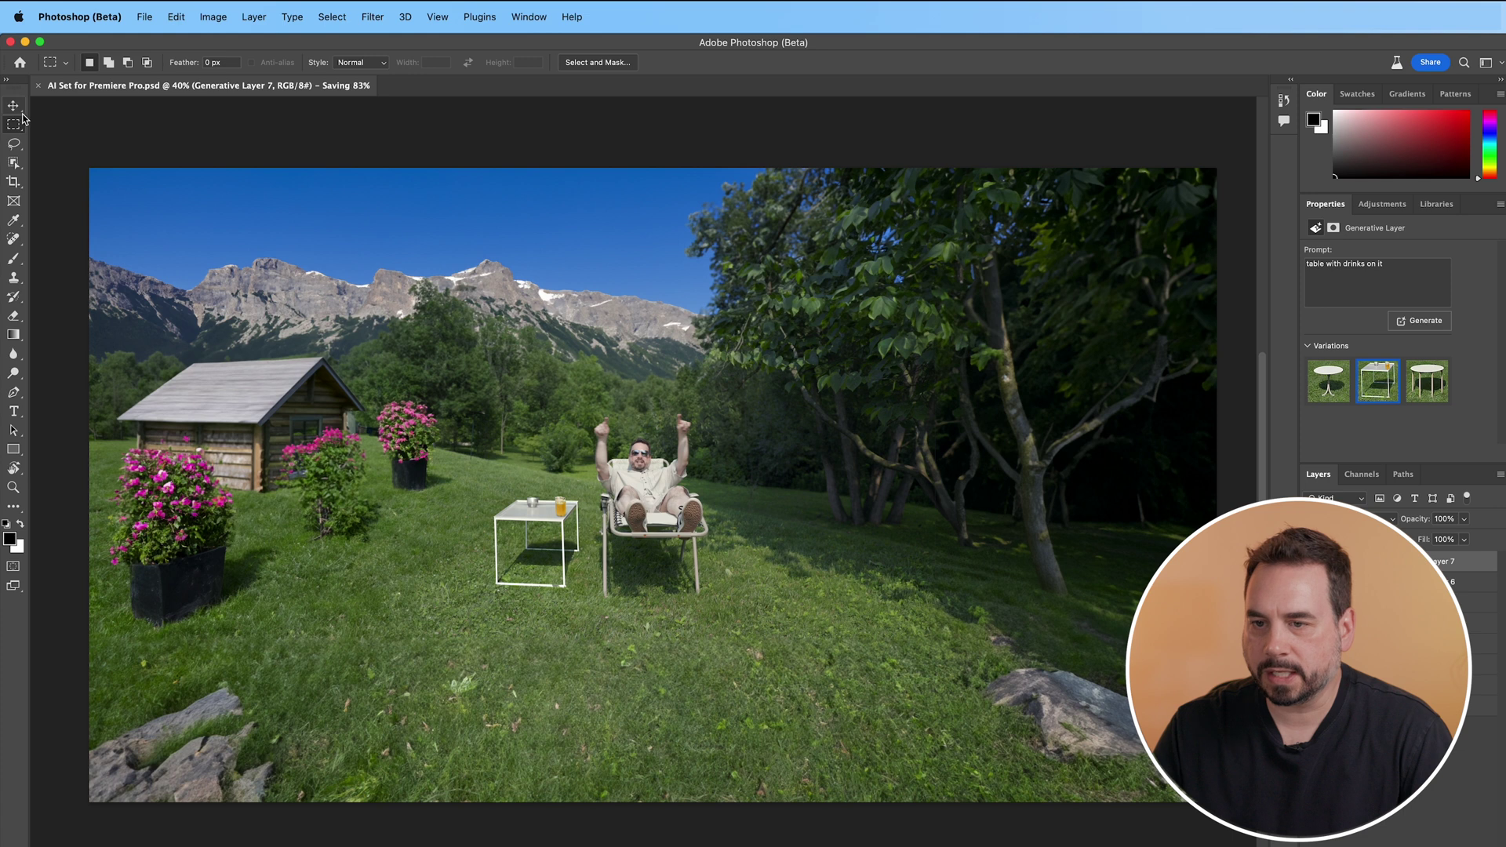
- Save a PNG copy of the document in the GFX folder as "AI Set for Premiere Pro copy.png"
left_click(142, 17)
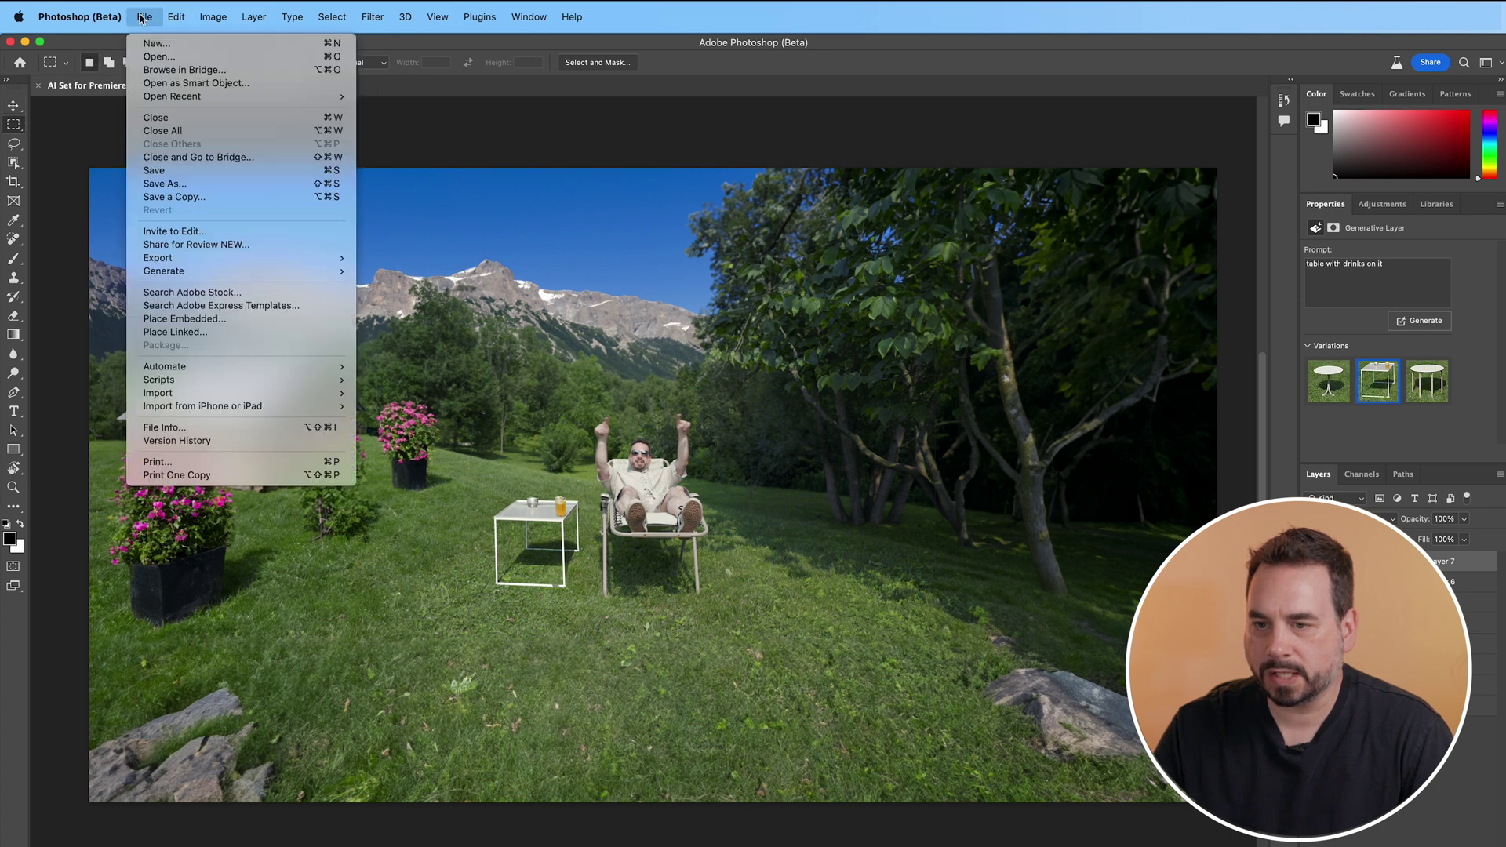
left_click(179, 202)
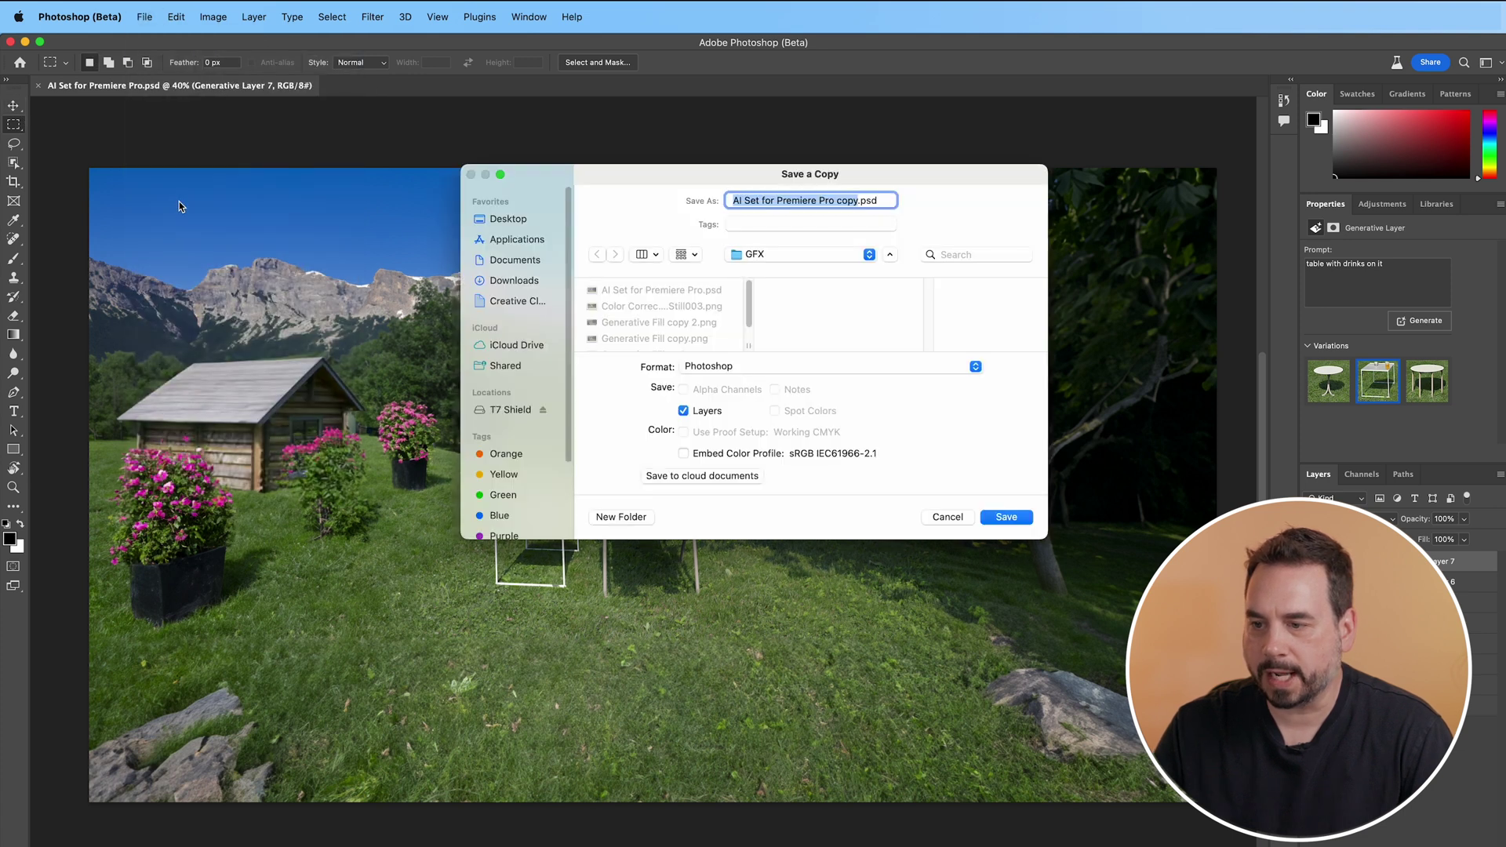
left_click(976, 367)
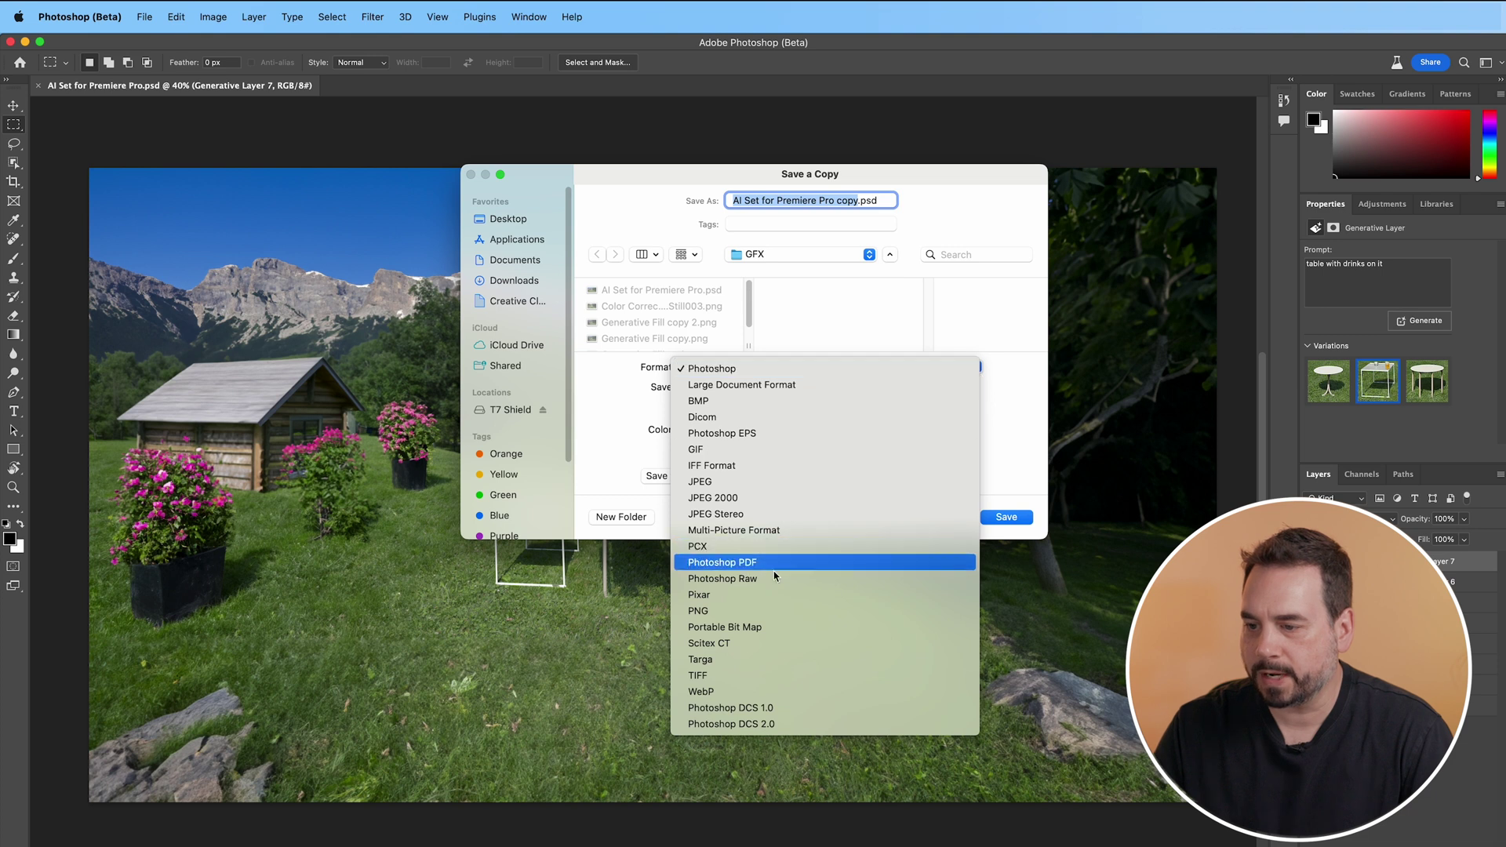
left_click(699, 611)
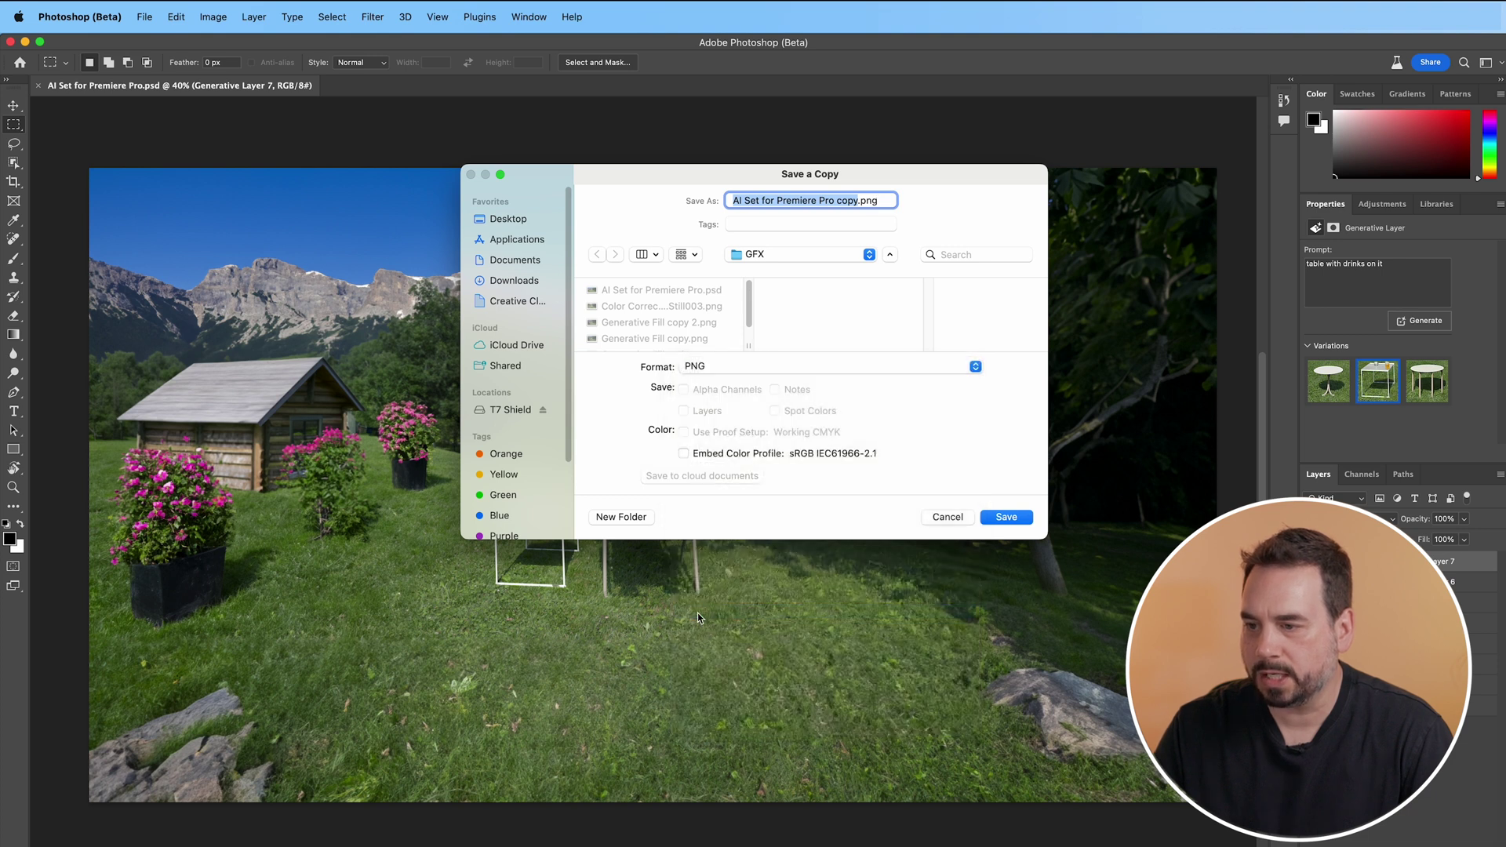
left_click(1008, 518)
left_click(851, 454)
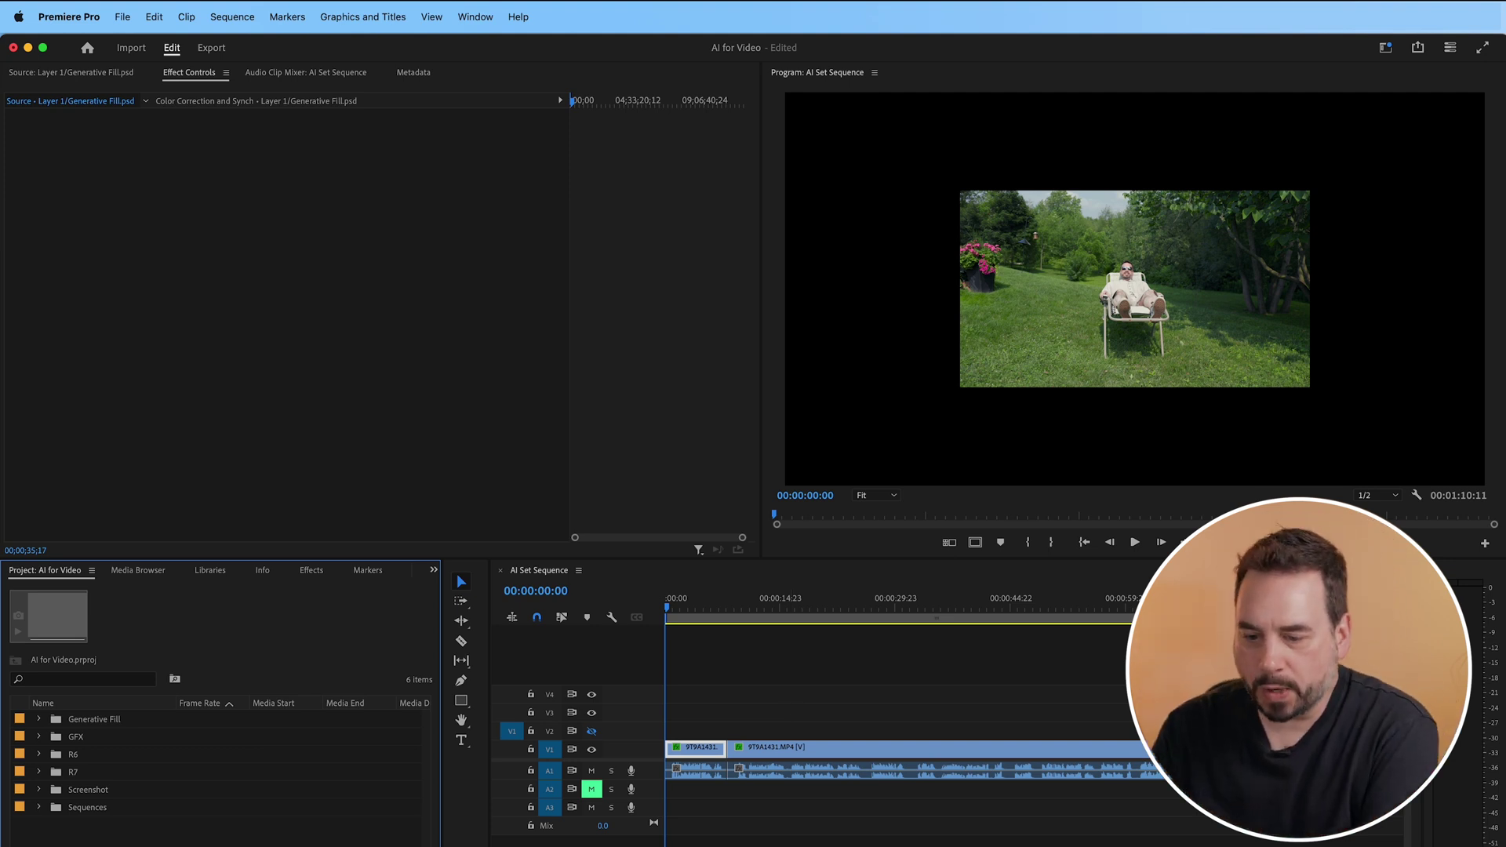
- From the GFX folder in Finder, import "AI Set for Premiere Pro.psd" into the Premiere Pro project as Individual Layers
left_click(942, 844)
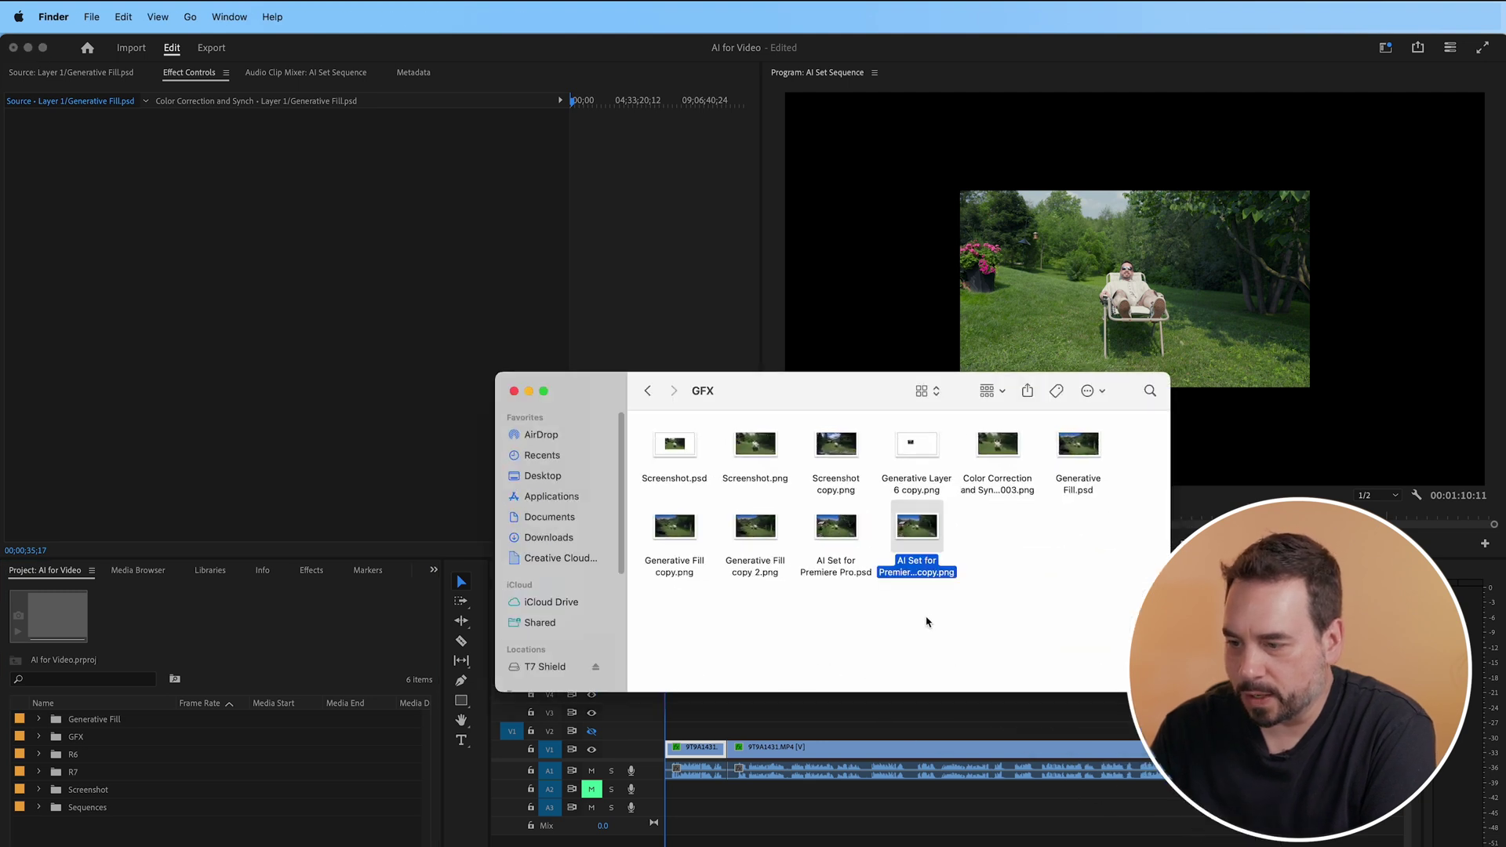
left_click(840, 566, "super")
left_click(866, 602)
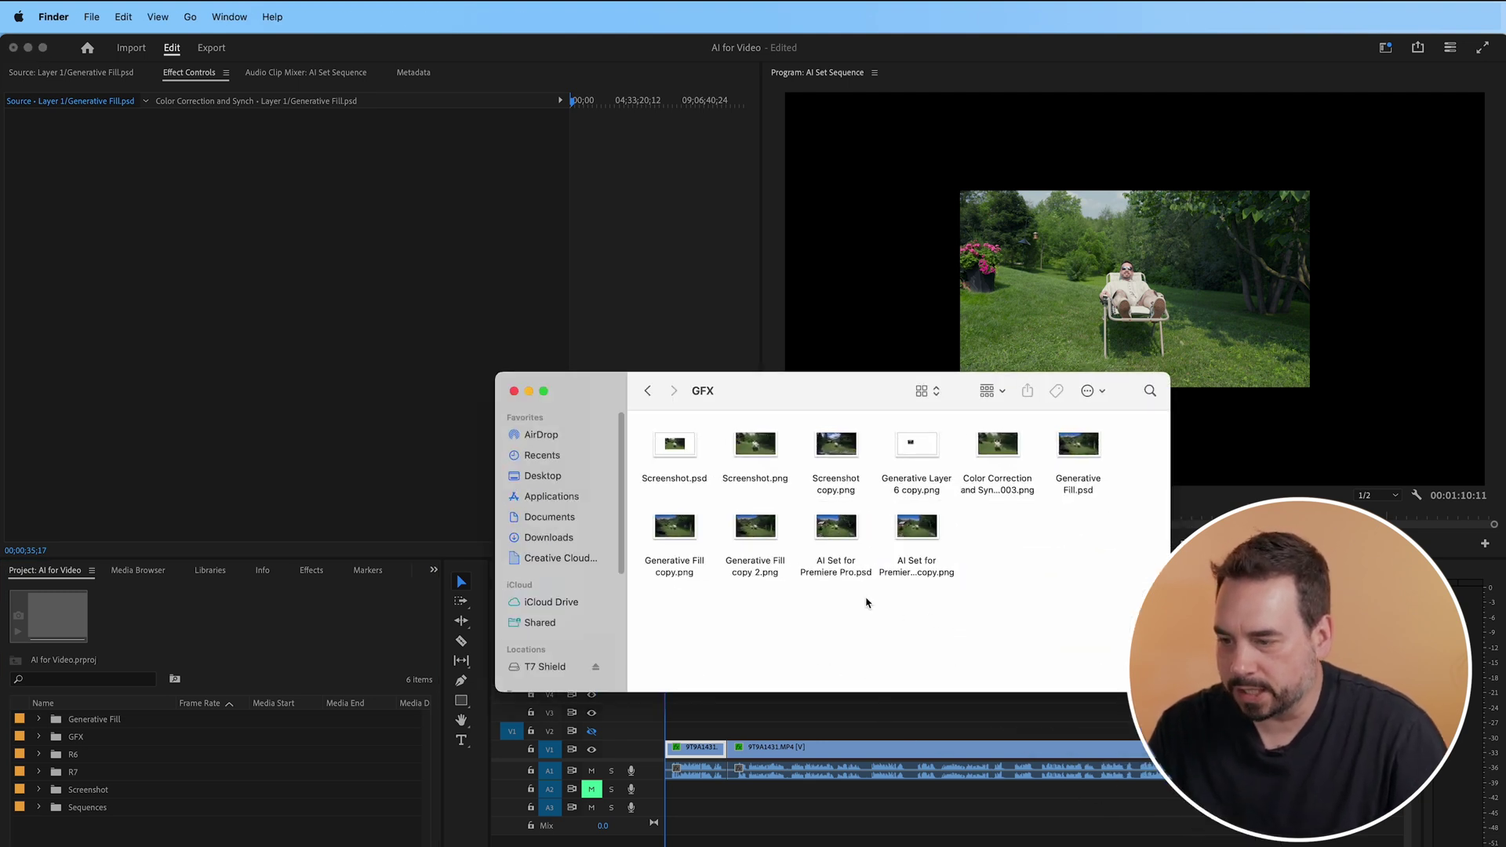
left_click_drag(840, 567, 754, 618)
left_click_drag(273, 828, 259, 831)
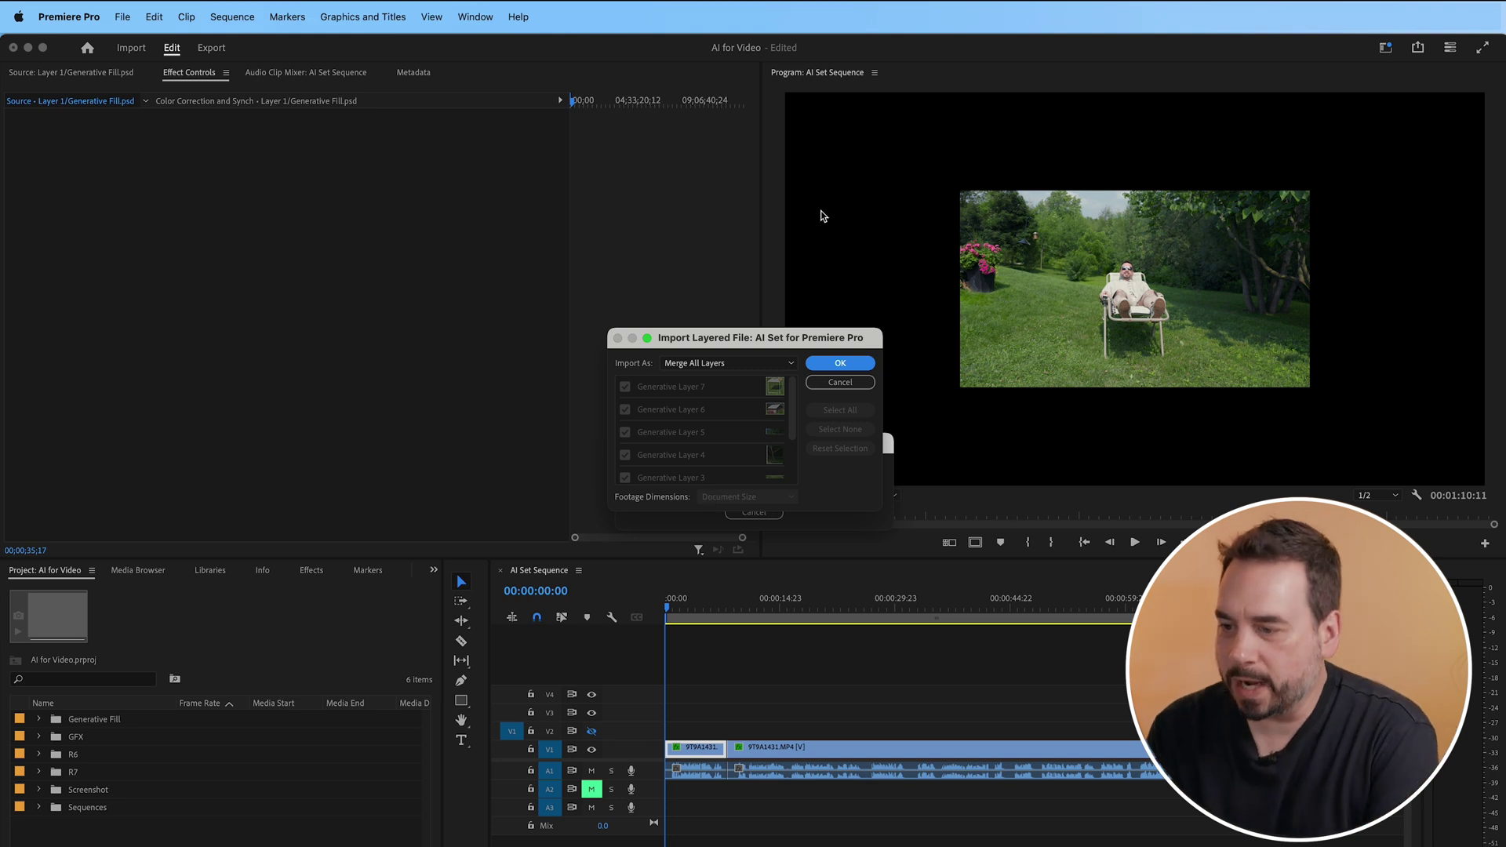
left_click(792, 364)
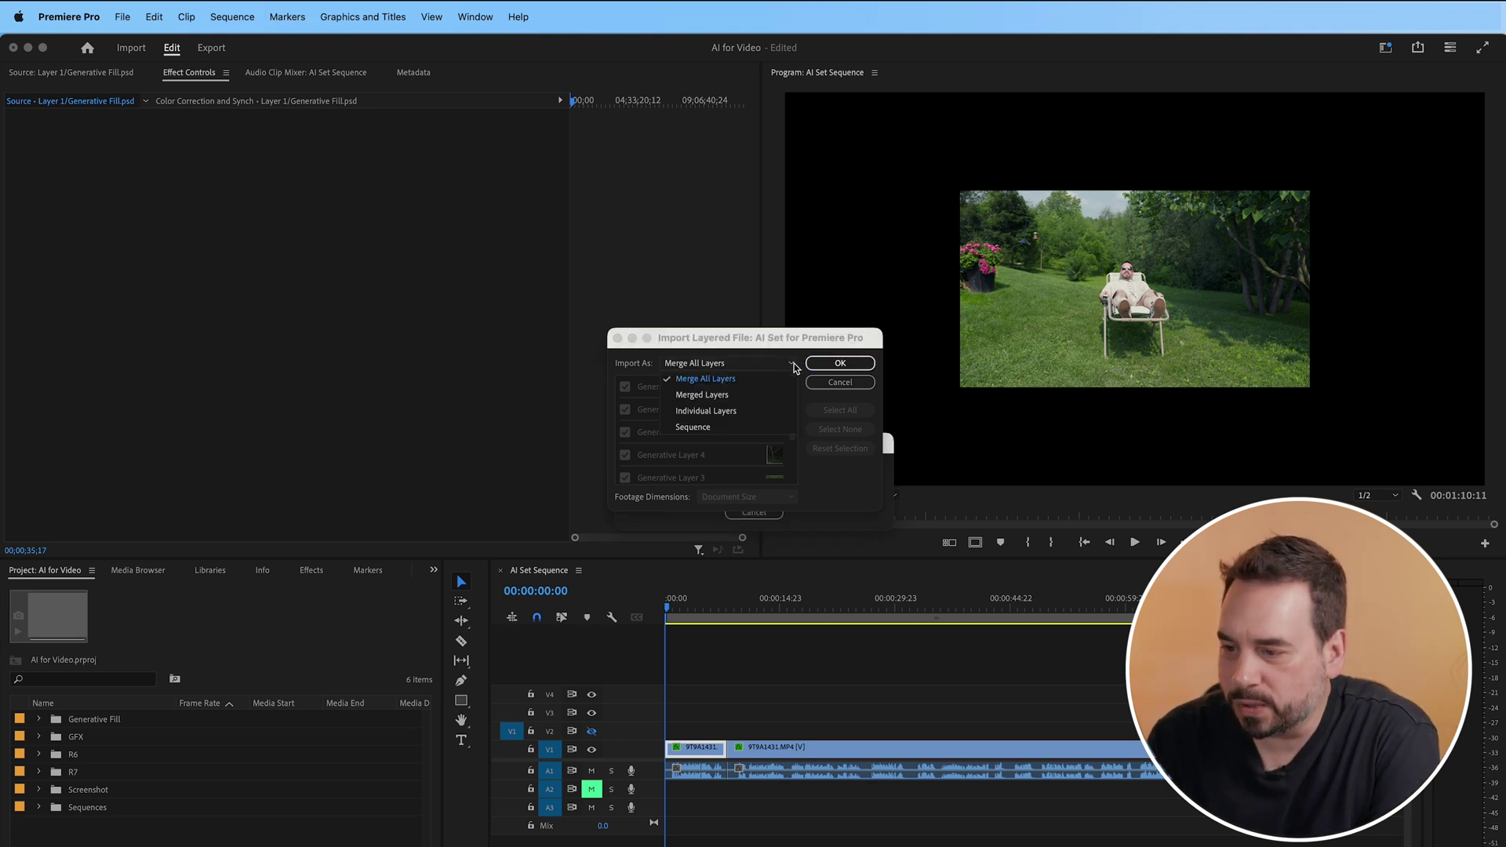
left_click(721, 419)
left_click(840, 366)
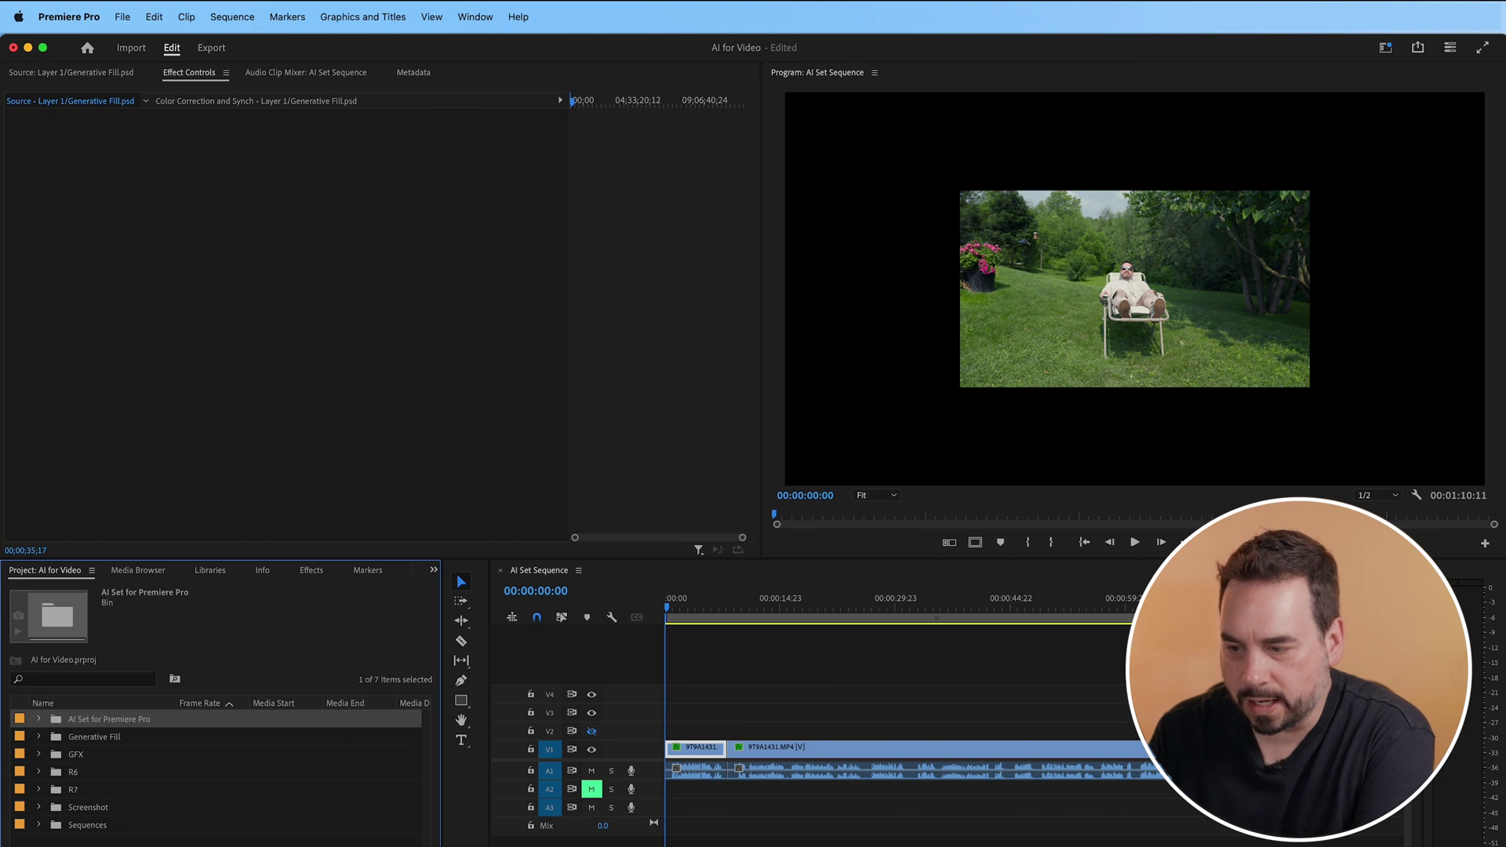
- Import "AI Set for Premiere Pro copy.png" from the Finder folder into the Premiere Pro project and minimize the Finder window
key("super+Tab")
left_click_drag(921, 570, 241, 827)
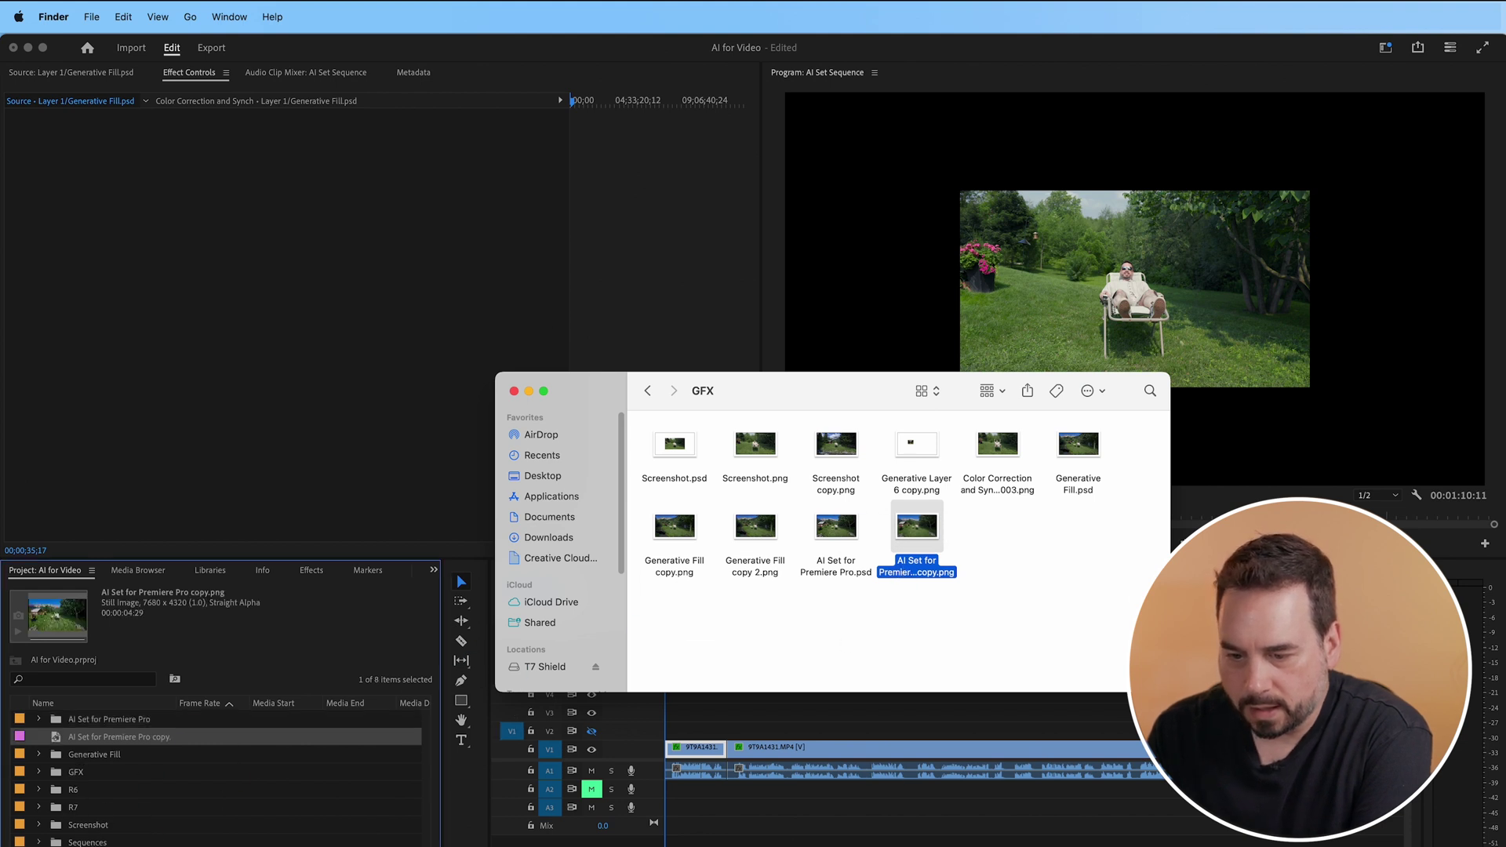
left_click(529, 391)
- Move the playhead to 00:00:11:02 and place "AI Set for Premiere Pro copy" on track V2 above the lawn chair footage
left_click(659, 604)
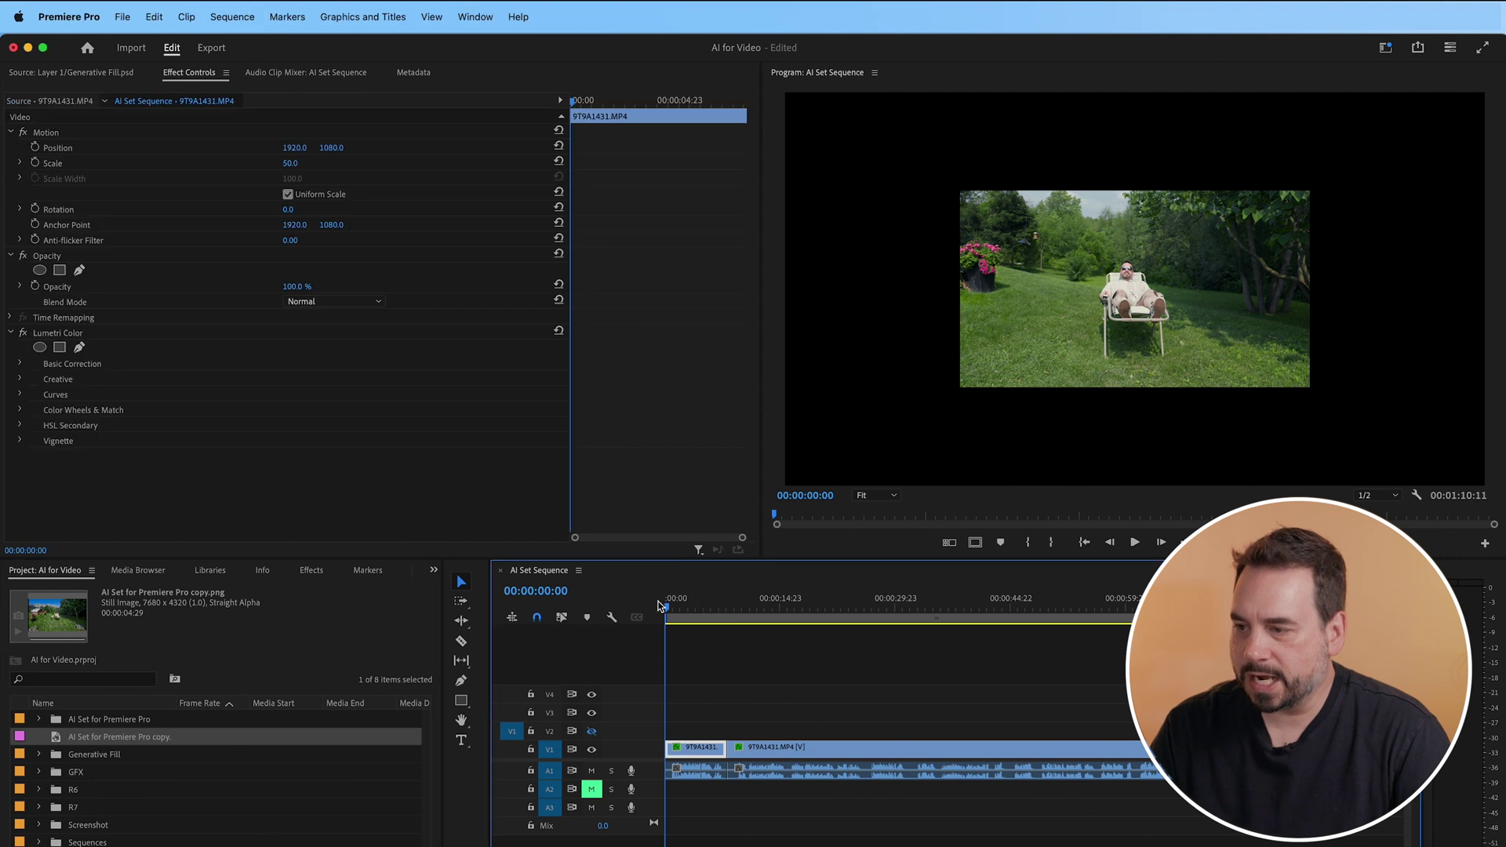
left_click_drag(673, 614, 752, 610)
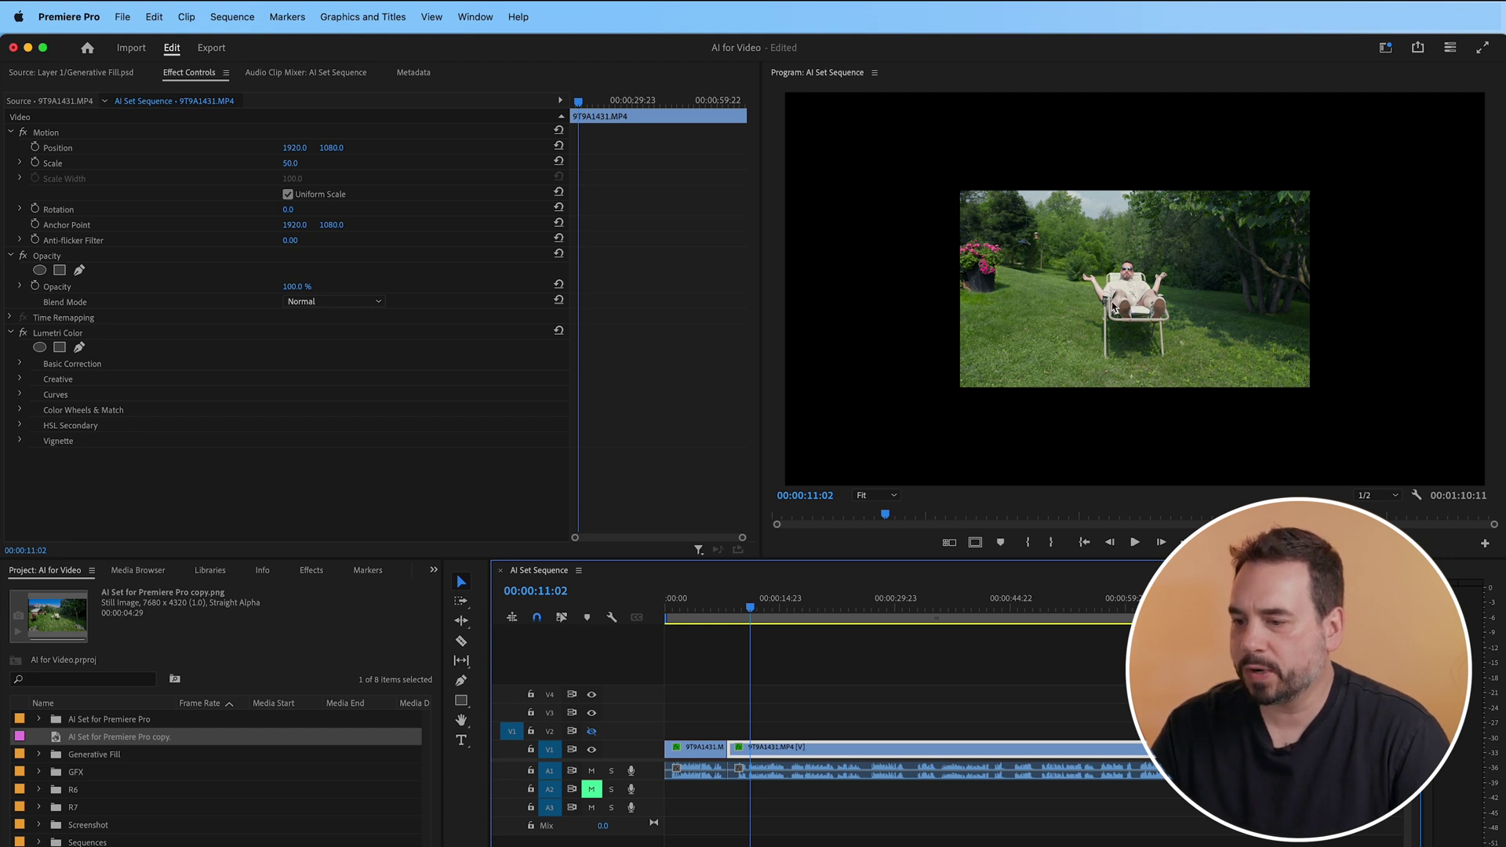
left_click(58, 741)
left_click_drag(97, 736, 790, 723)
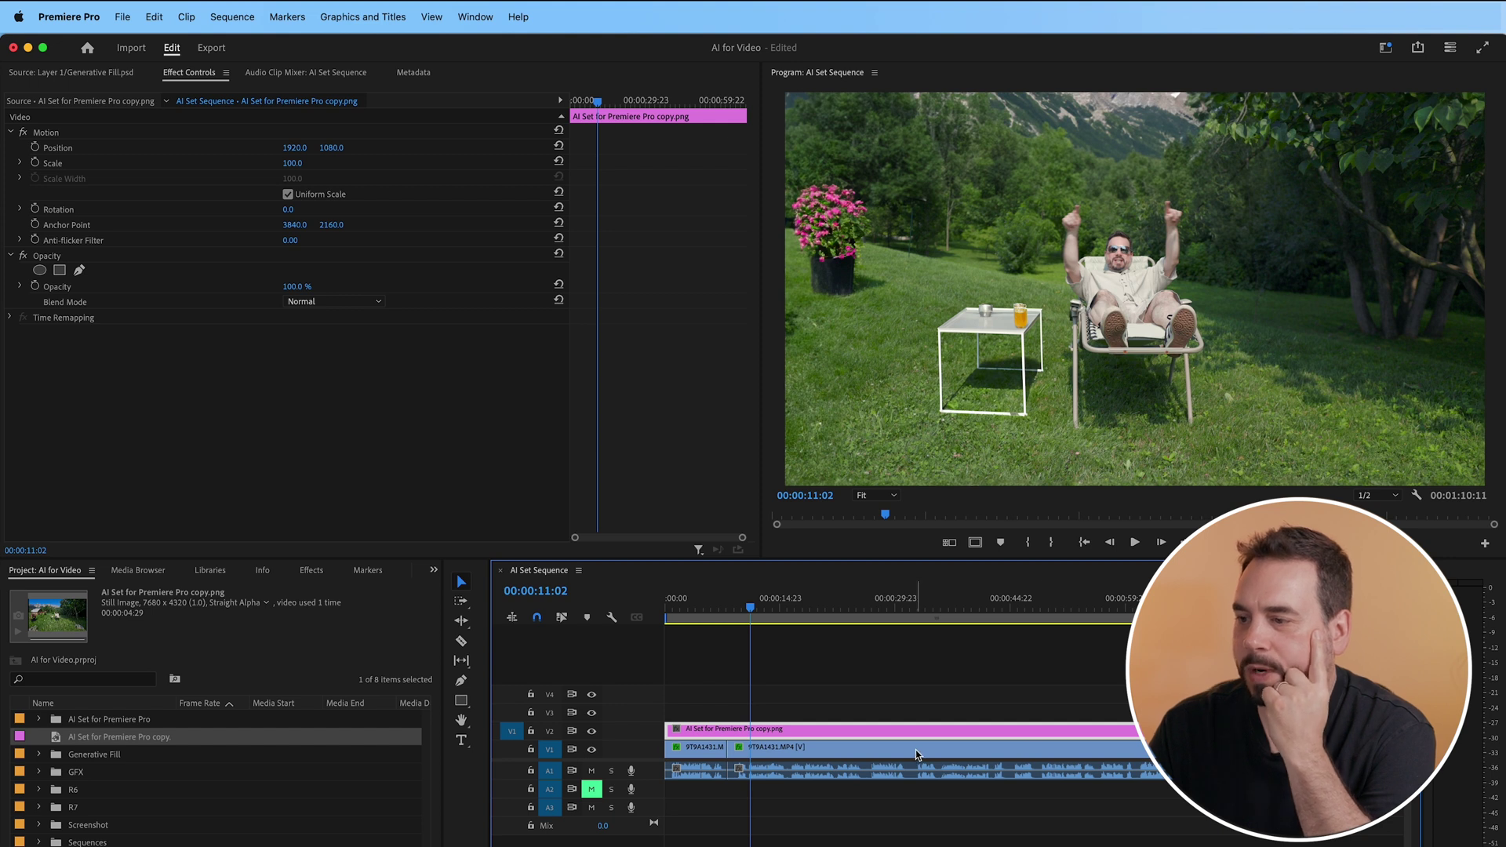
- Set the scale of the AI Set for Premiere Pro copy.png clip to 50
left_click(293, 164)
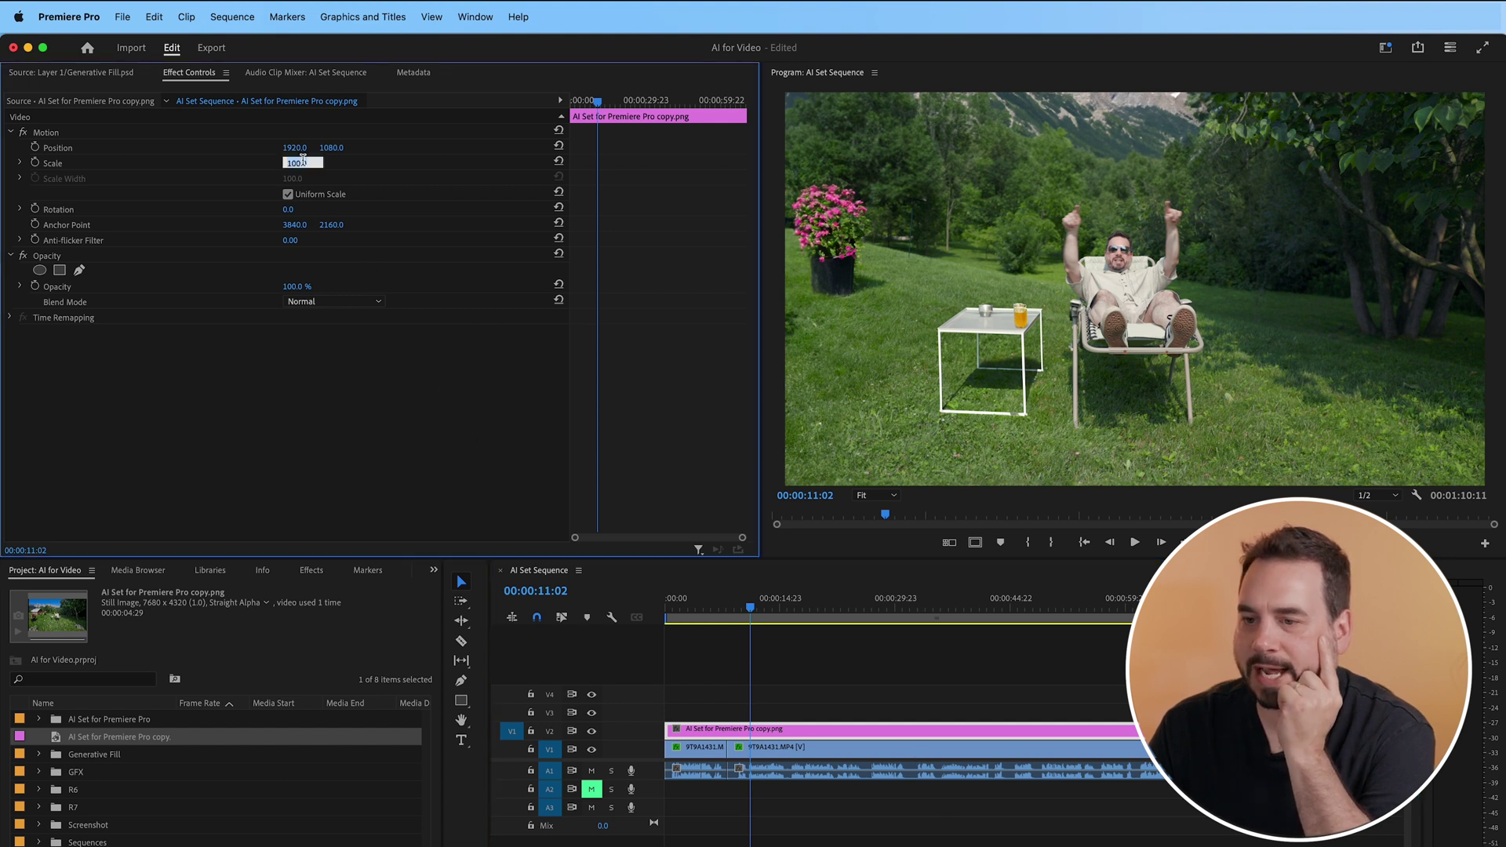
type("50")
key("Return")
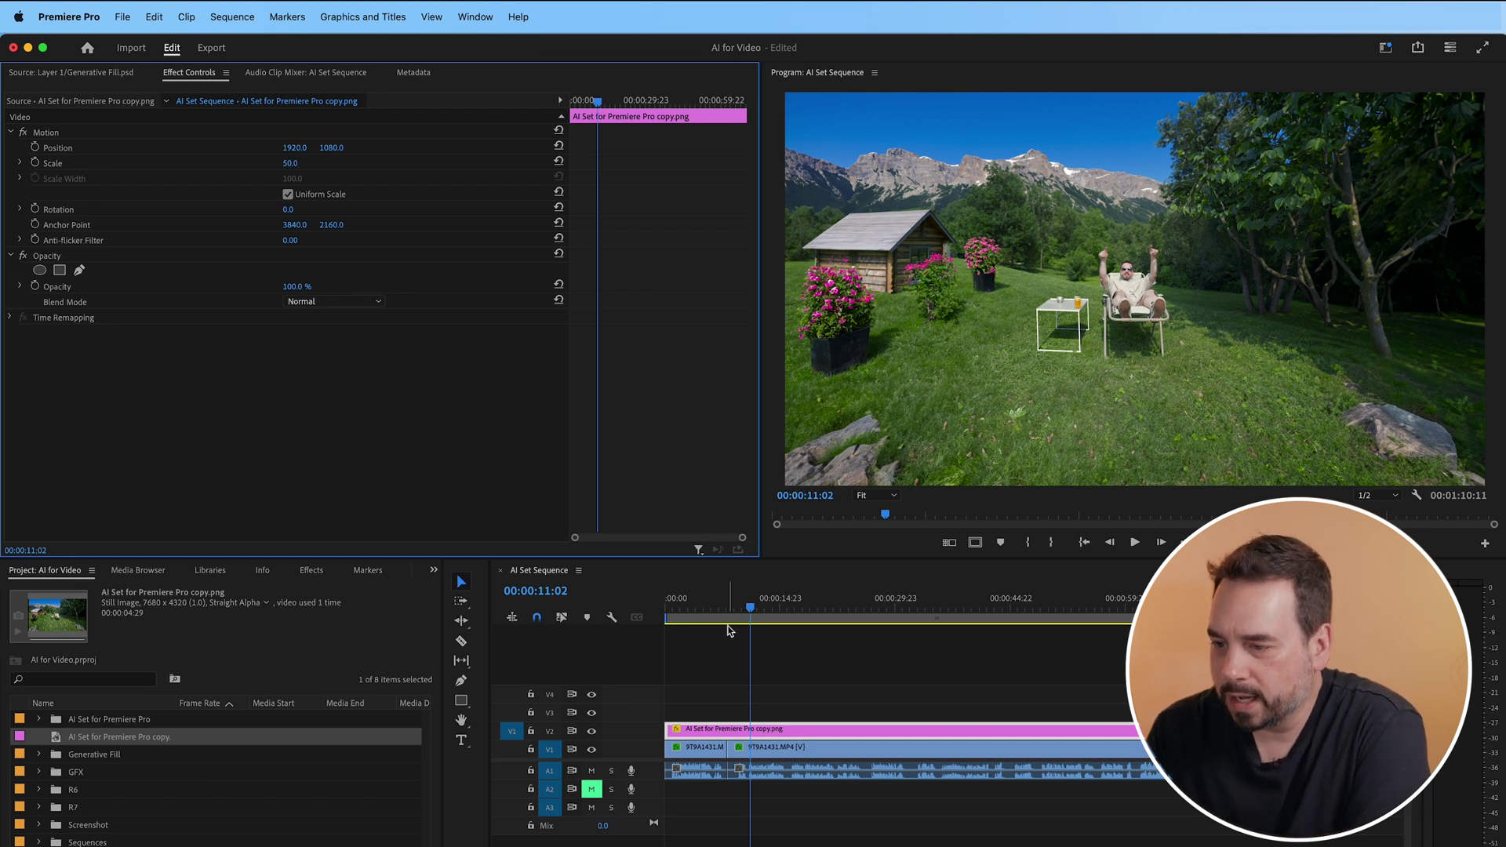
- Return the playhead to the sequence start and move both lawn chair footage clips from track V1 up to V3, above the PNG
left_click_drag(751, 613, 573, 619)
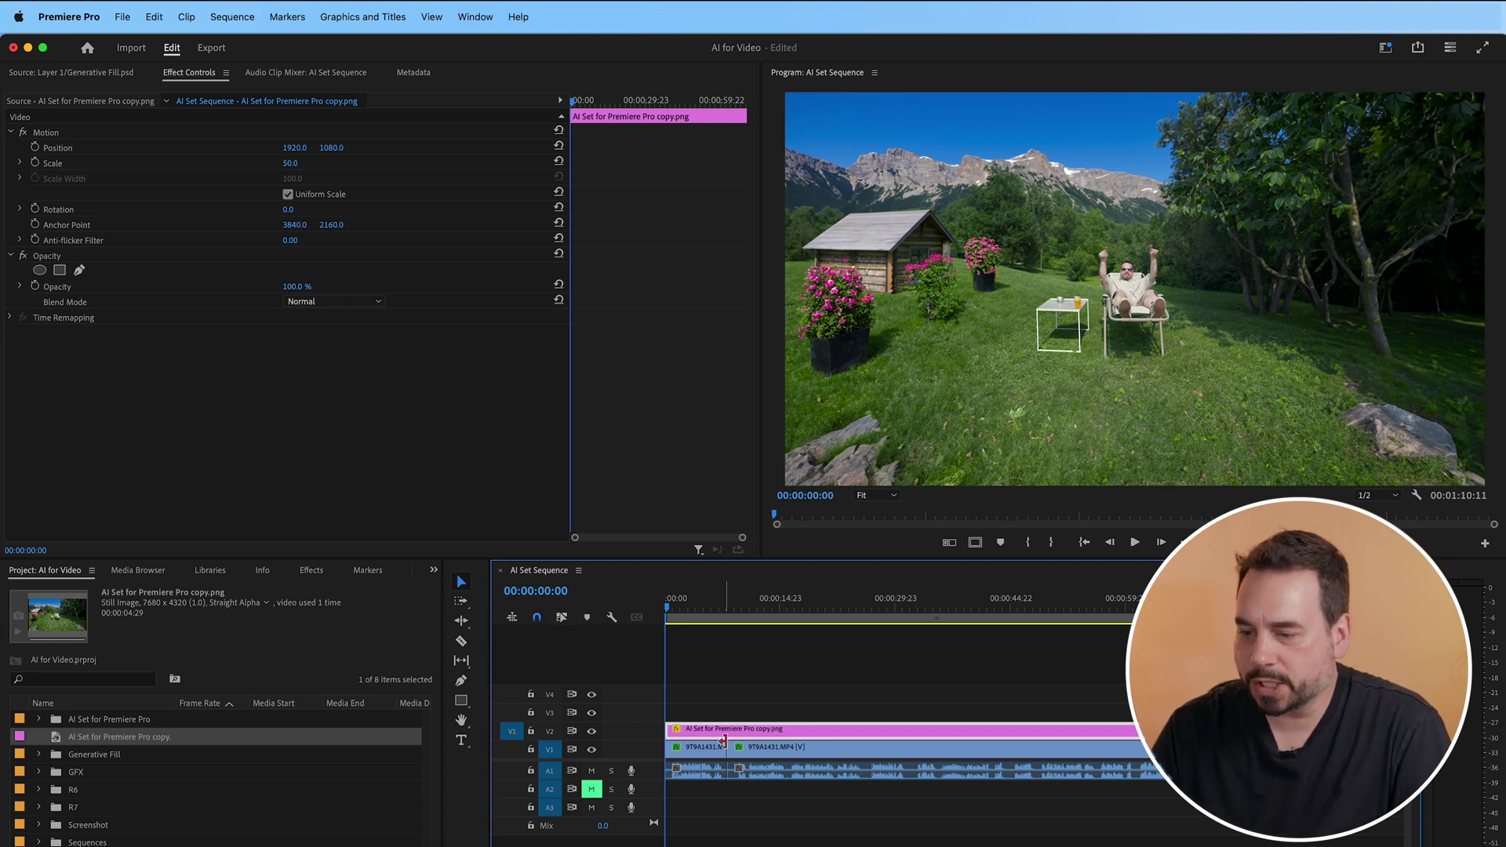
left_click_drag(689, 752, 695, 716)
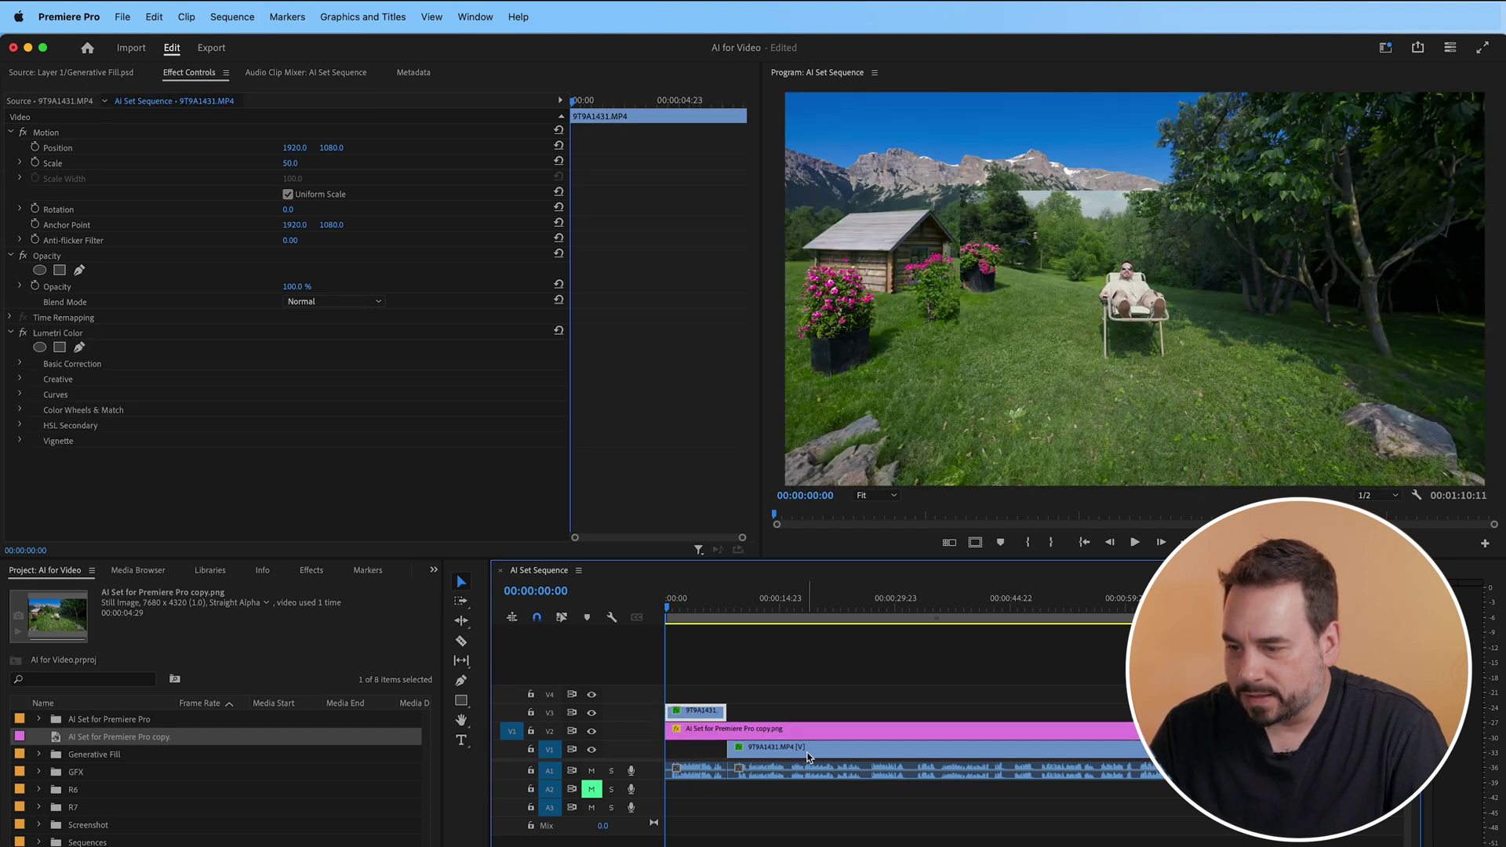
left_click_drag(854, 747, 850, 719)
- At 00:00:05:04, add a rectangular opacity mask to the first footage clip and stretch its corners around the man and his chair
left_click(706, 600)
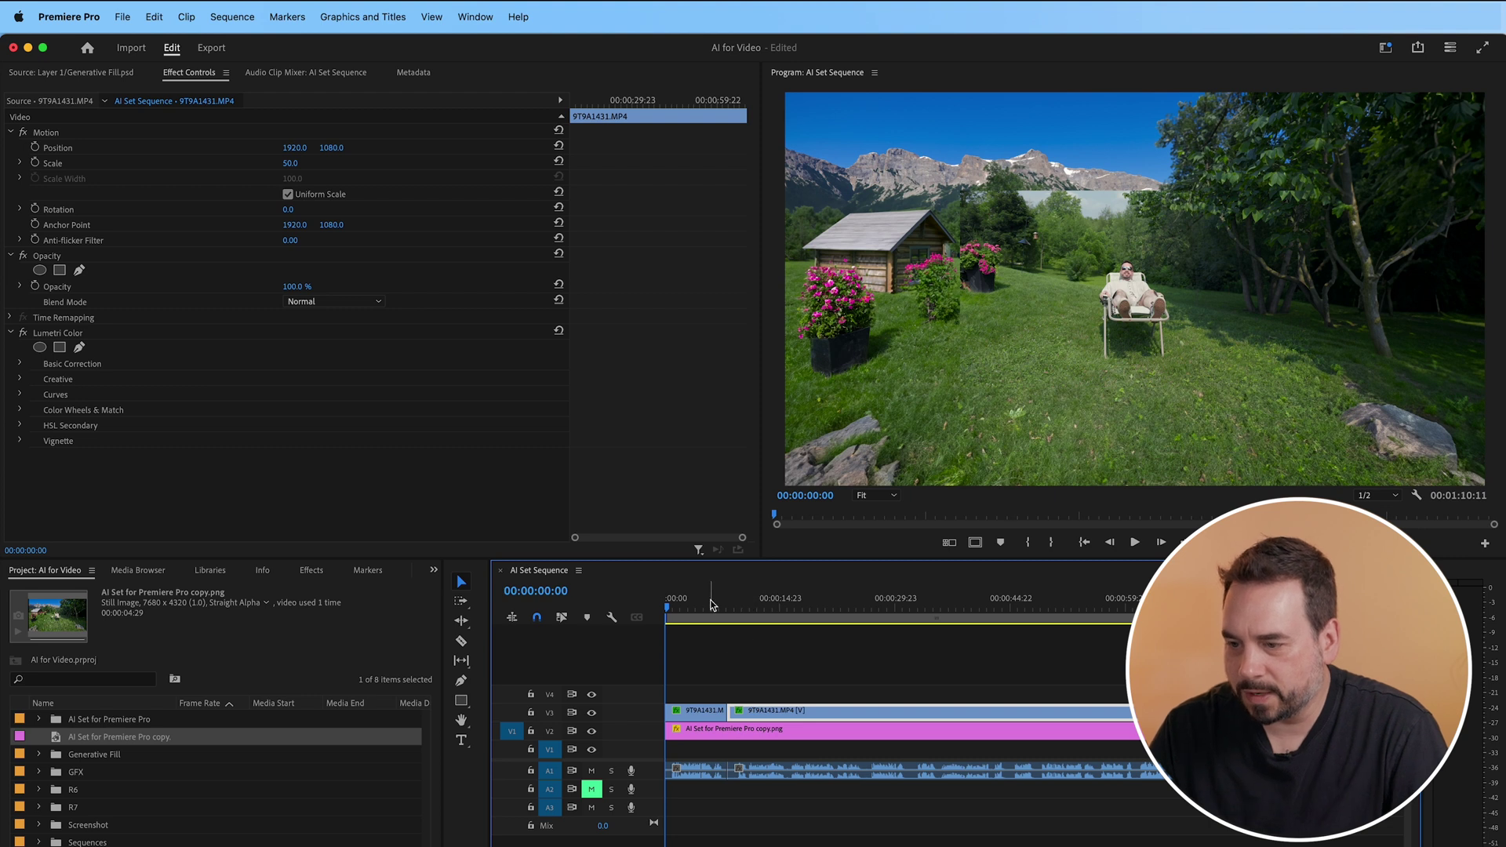
left_click(699, 716)
left_click(699, 715)
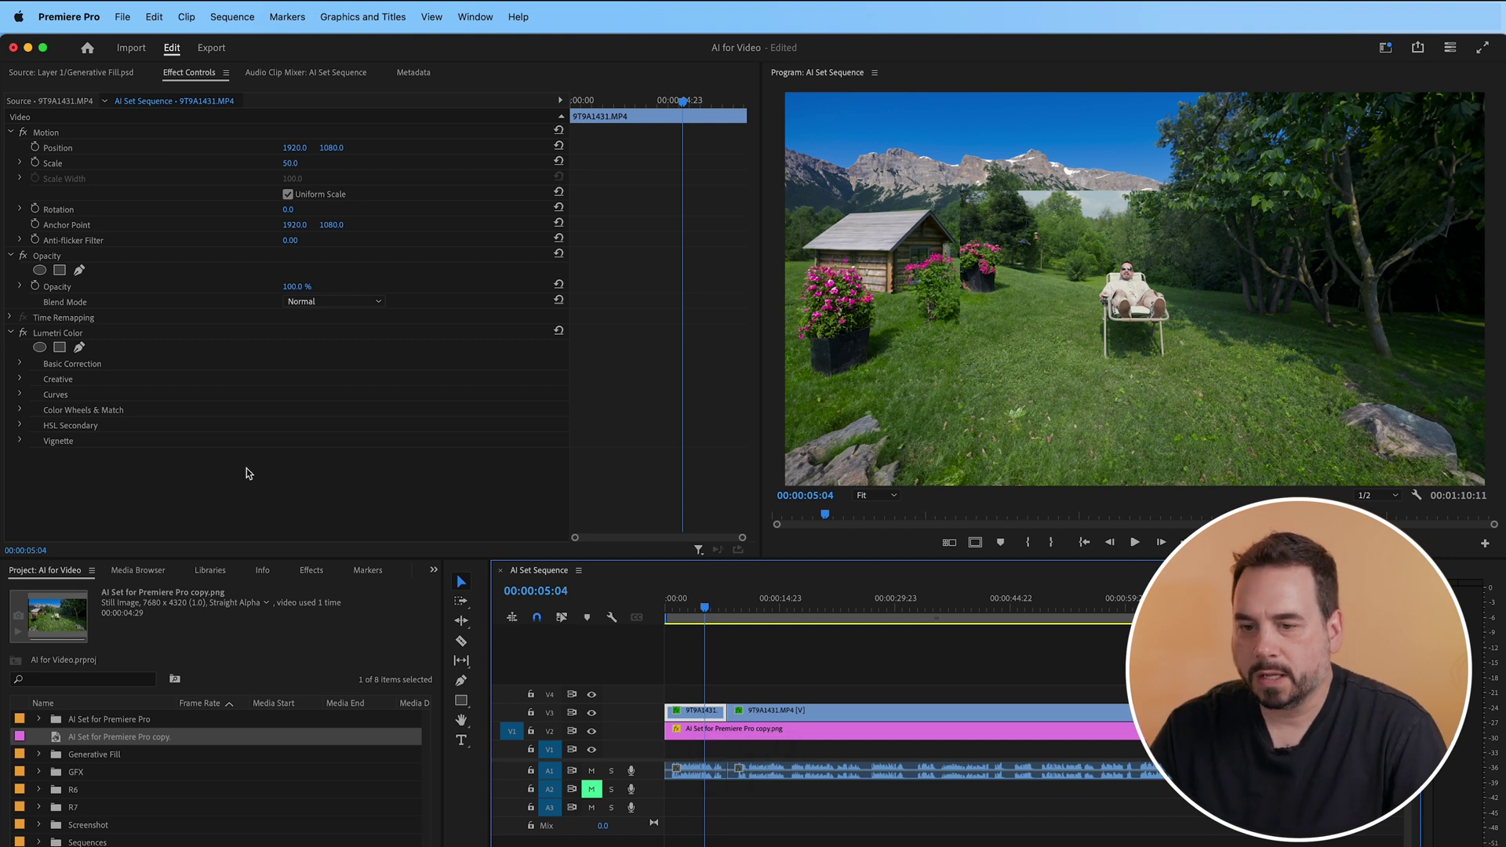
left_click(60, 270)
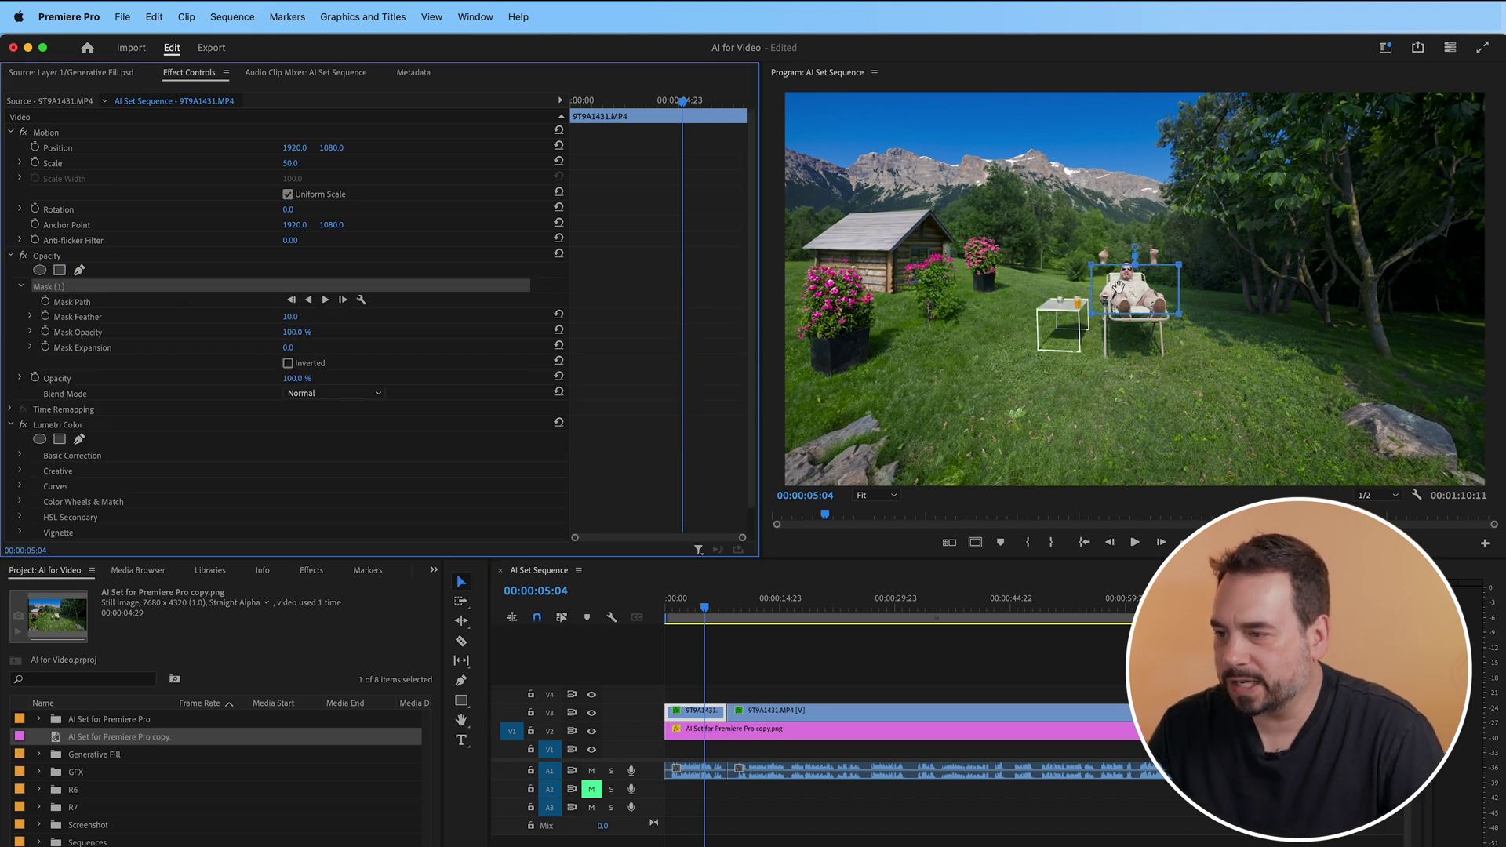
left_click_drag(1094, 270, 1092, 234)
left_click_drag(1179, 267, 1077, 235)
left_click_drag(1092, 314, 1103, 369)
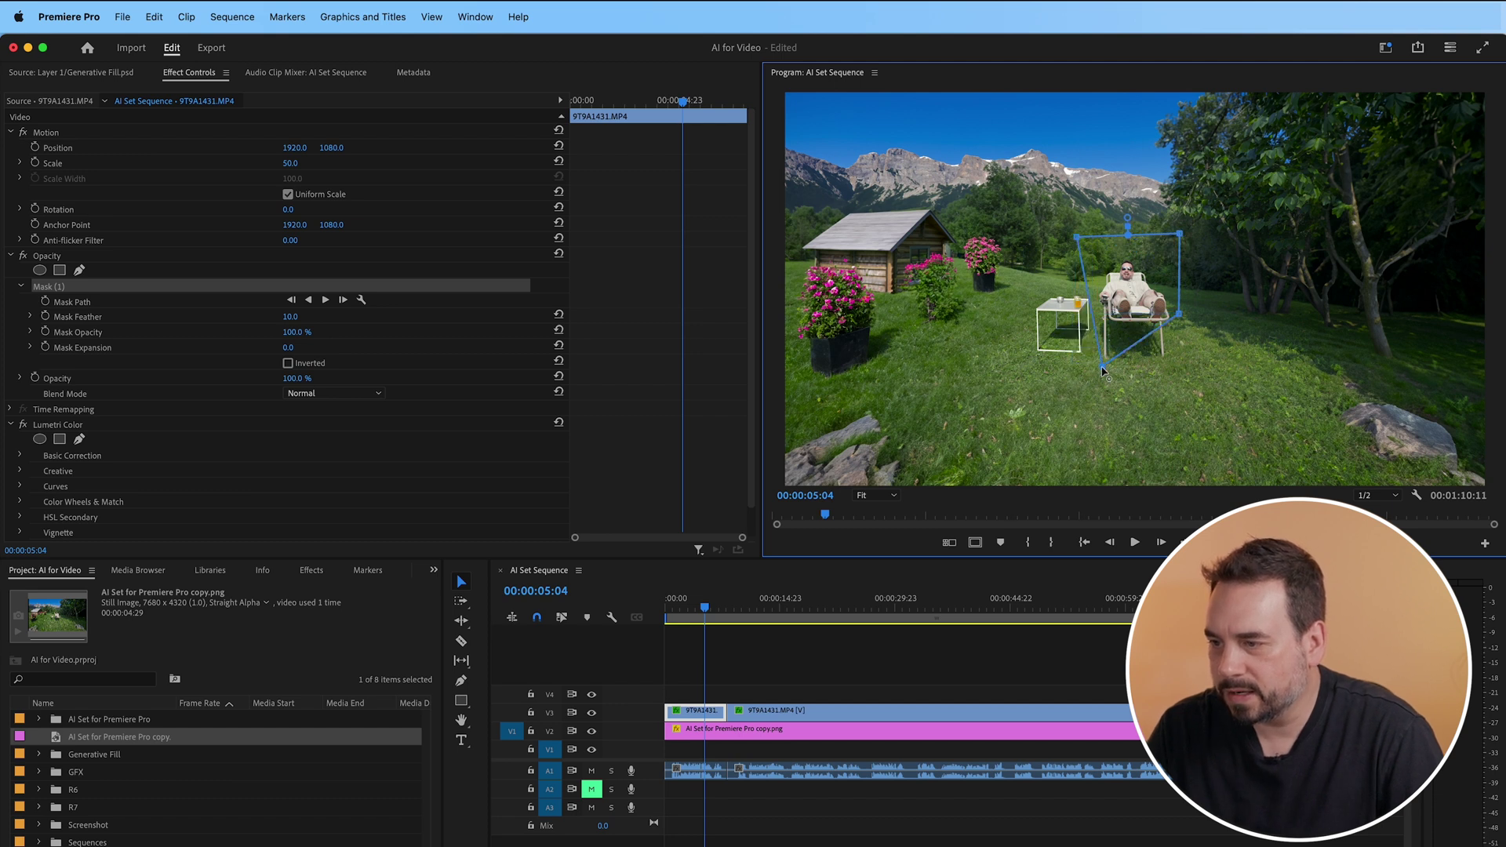
left_click_drag(1181, 339, 1179, 359)
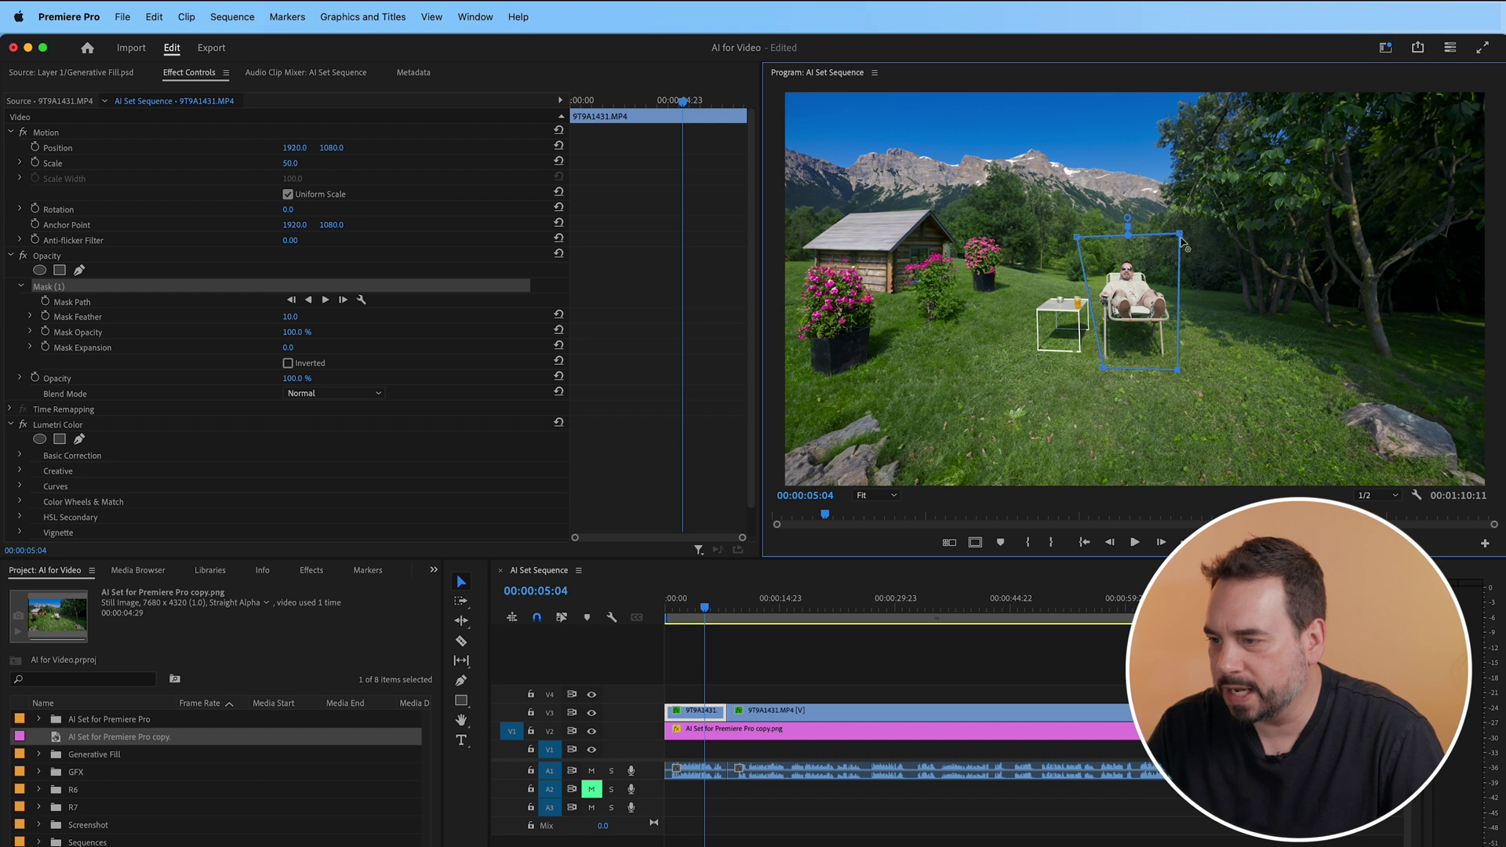
left_click_drag(1180, 234, 1194, 236)
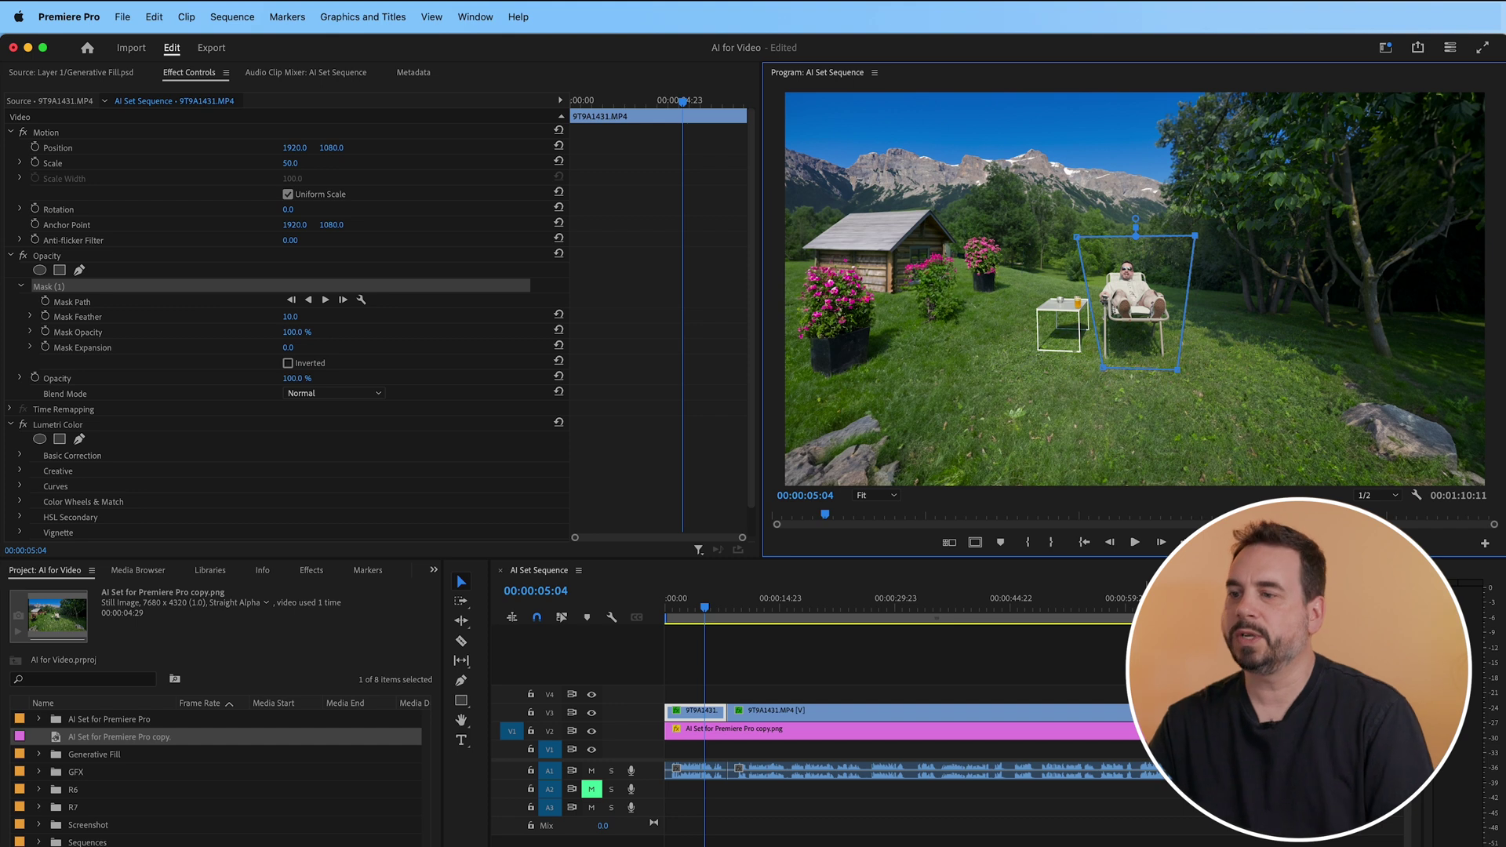
- Check the masked footage by briefly hiding track V2 at the sequence start, then show the track again and play the composite
left_click(647, 745)
key("Home")
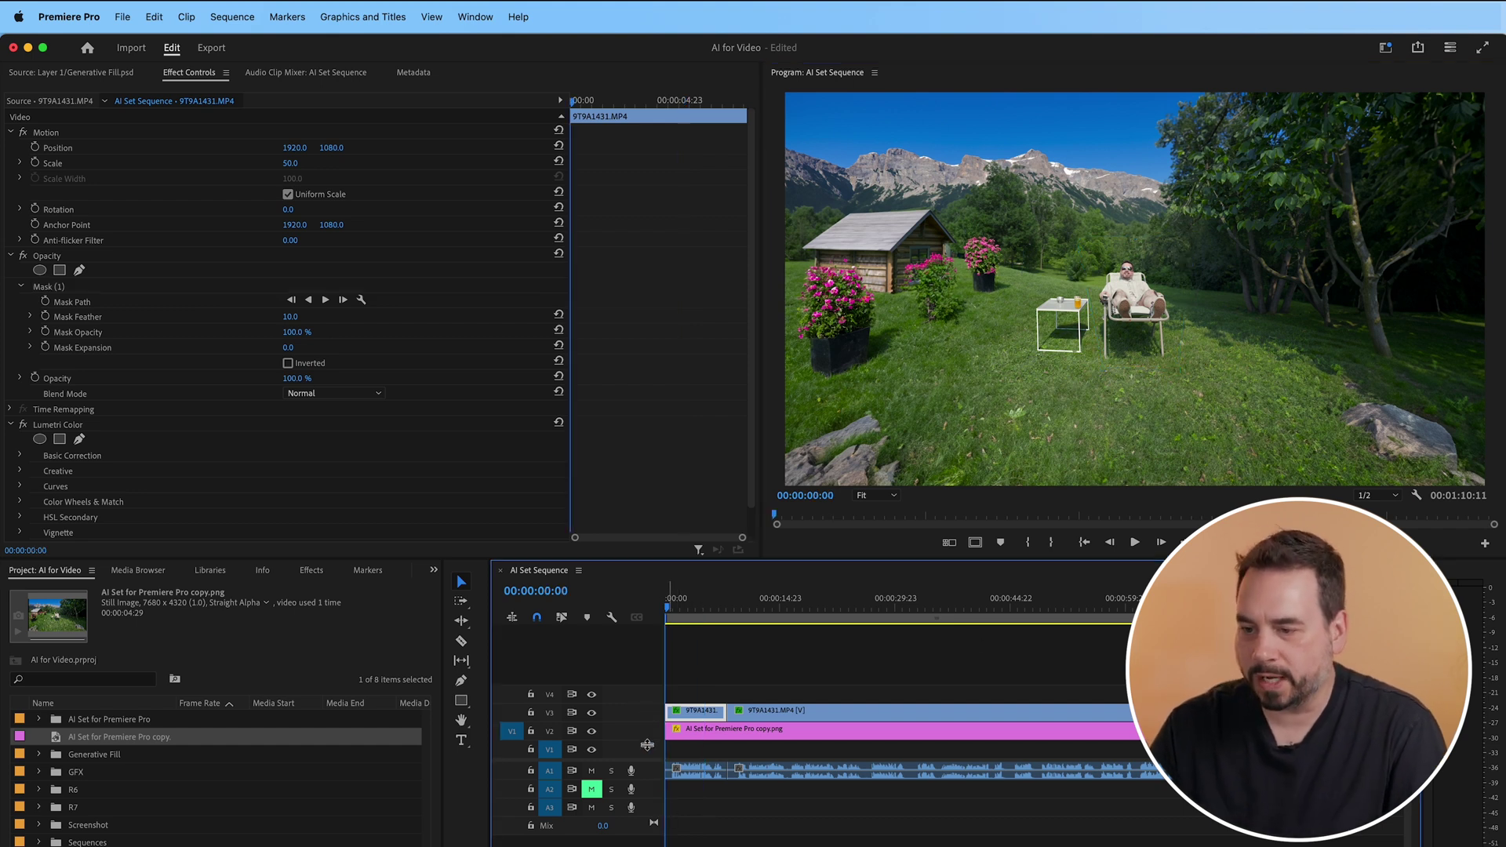
left_click(593, 732)
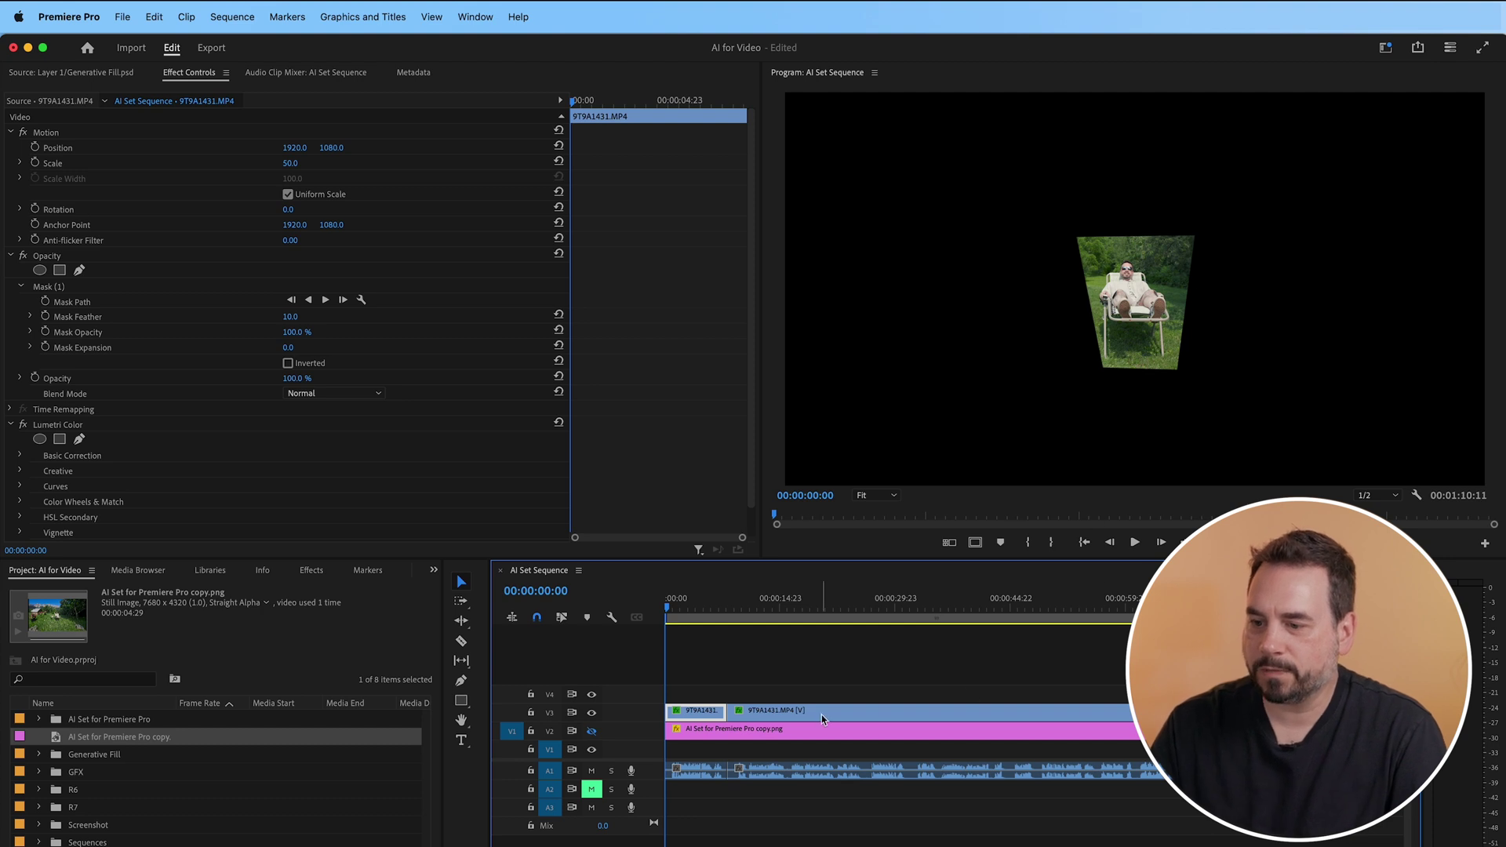
left_click(592, 731)
key("space")
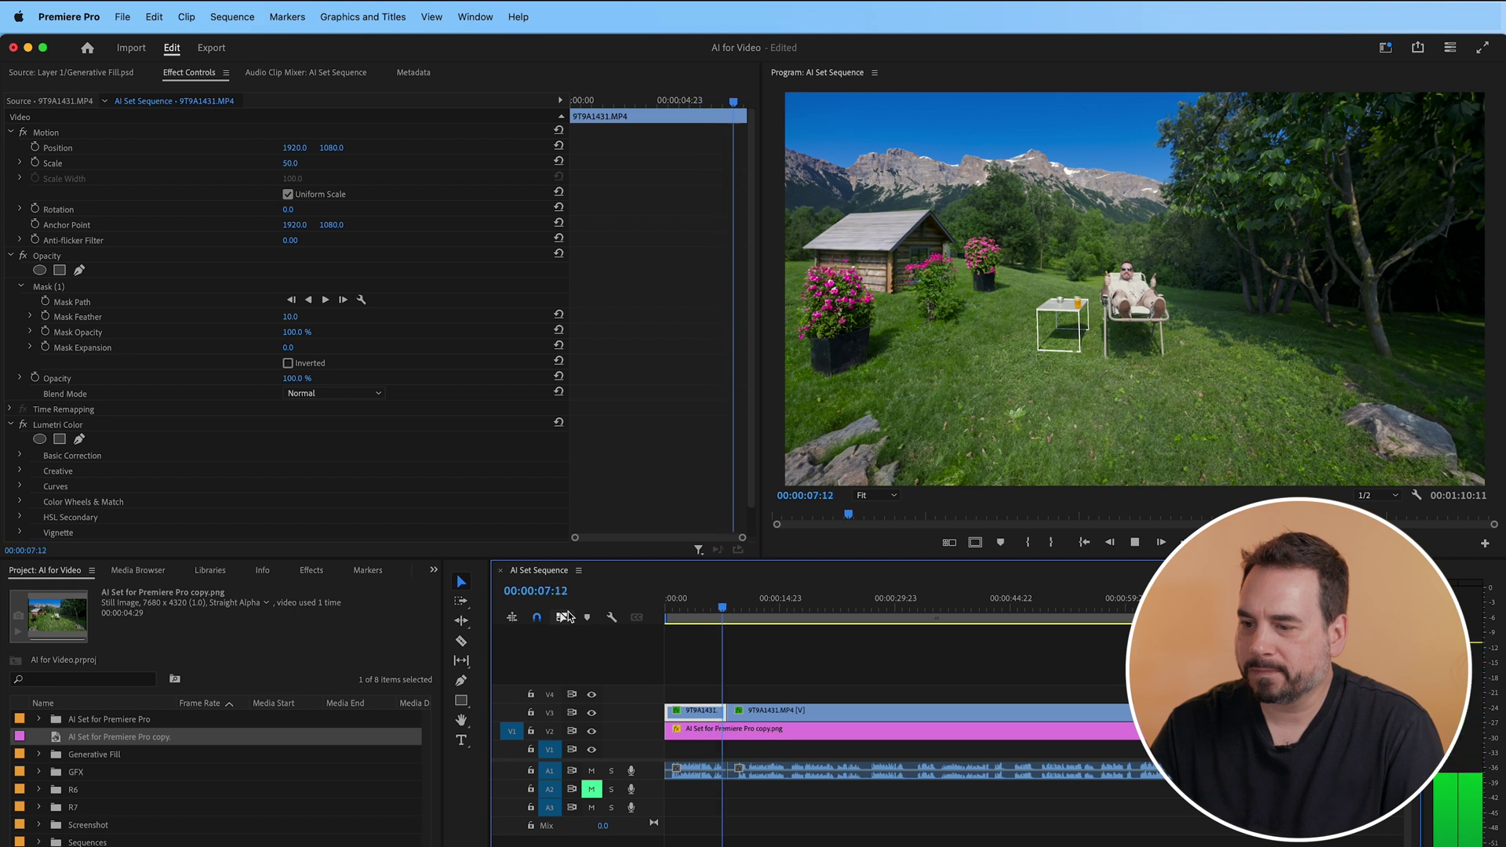
- Copy the opacity mask from the first footage clip and paste it onto the Opacity effect of the second footage clip
left_click(784, 770)
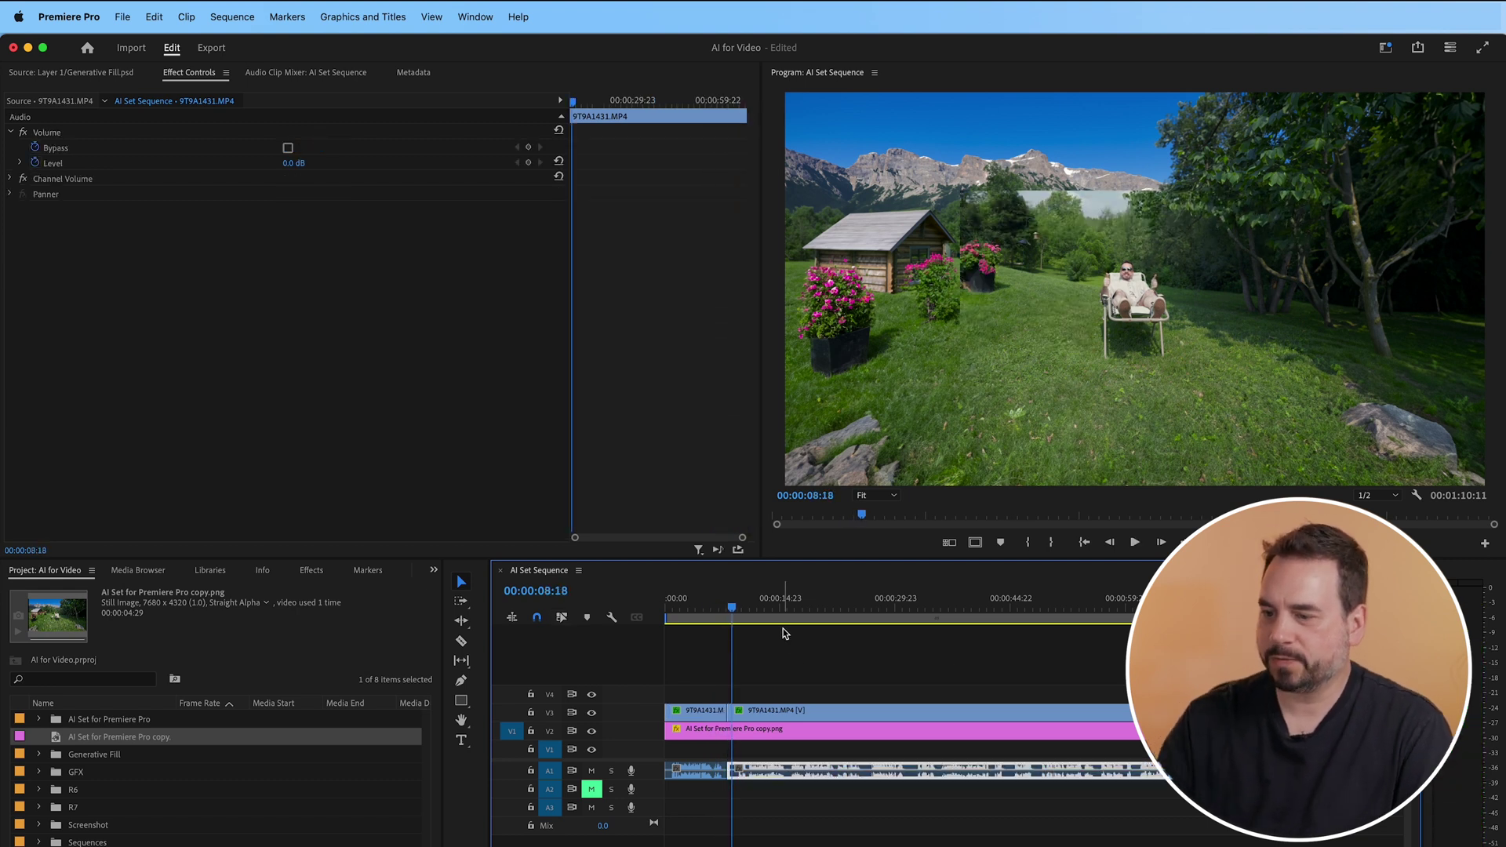
left_click(787, 710)
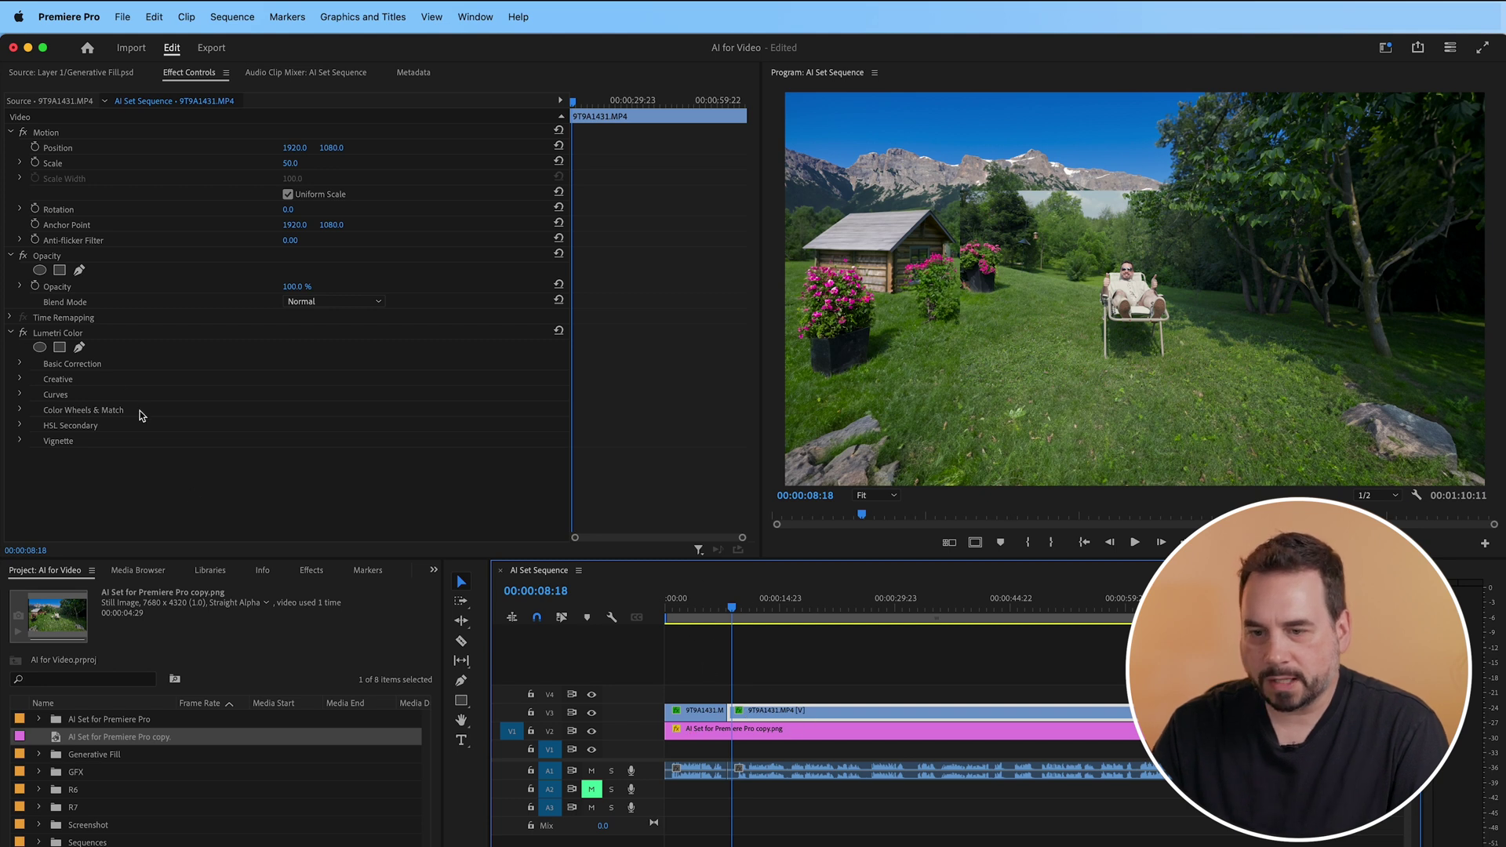
left_click(691, 712)
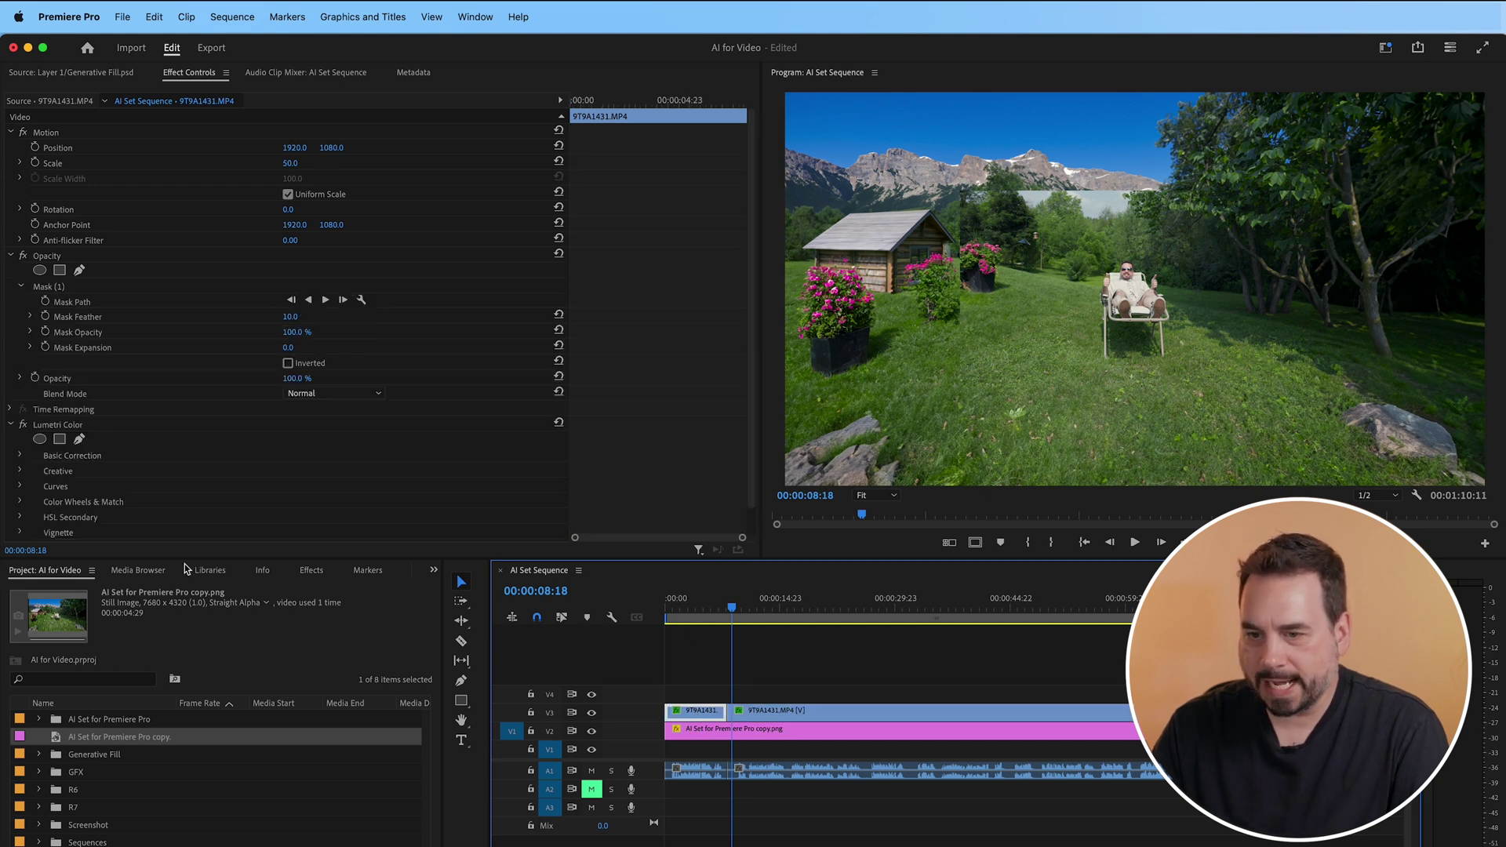
left_click(47, 288)
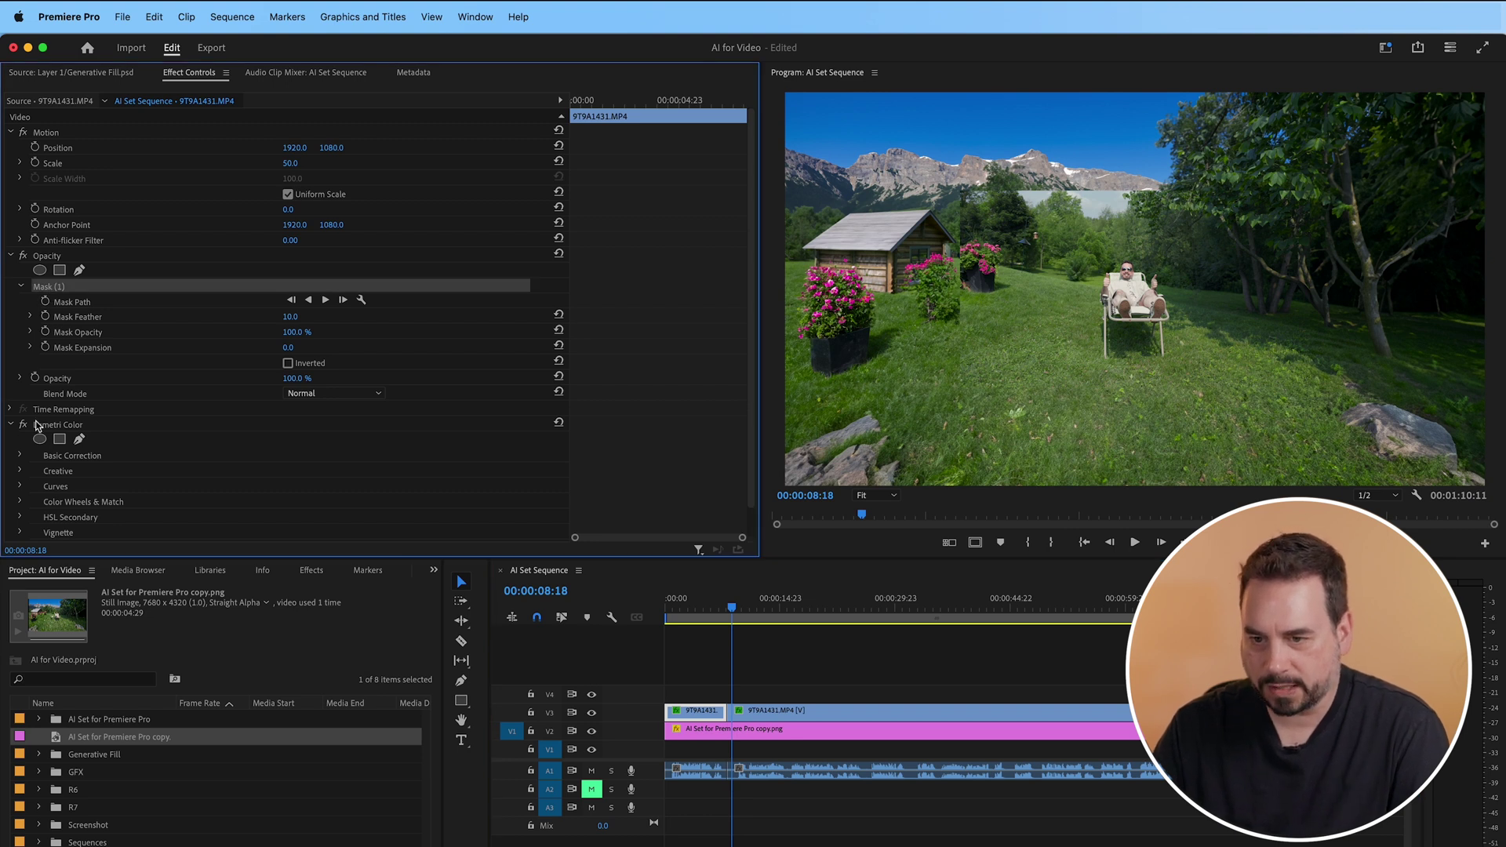
left_click(864, 709)
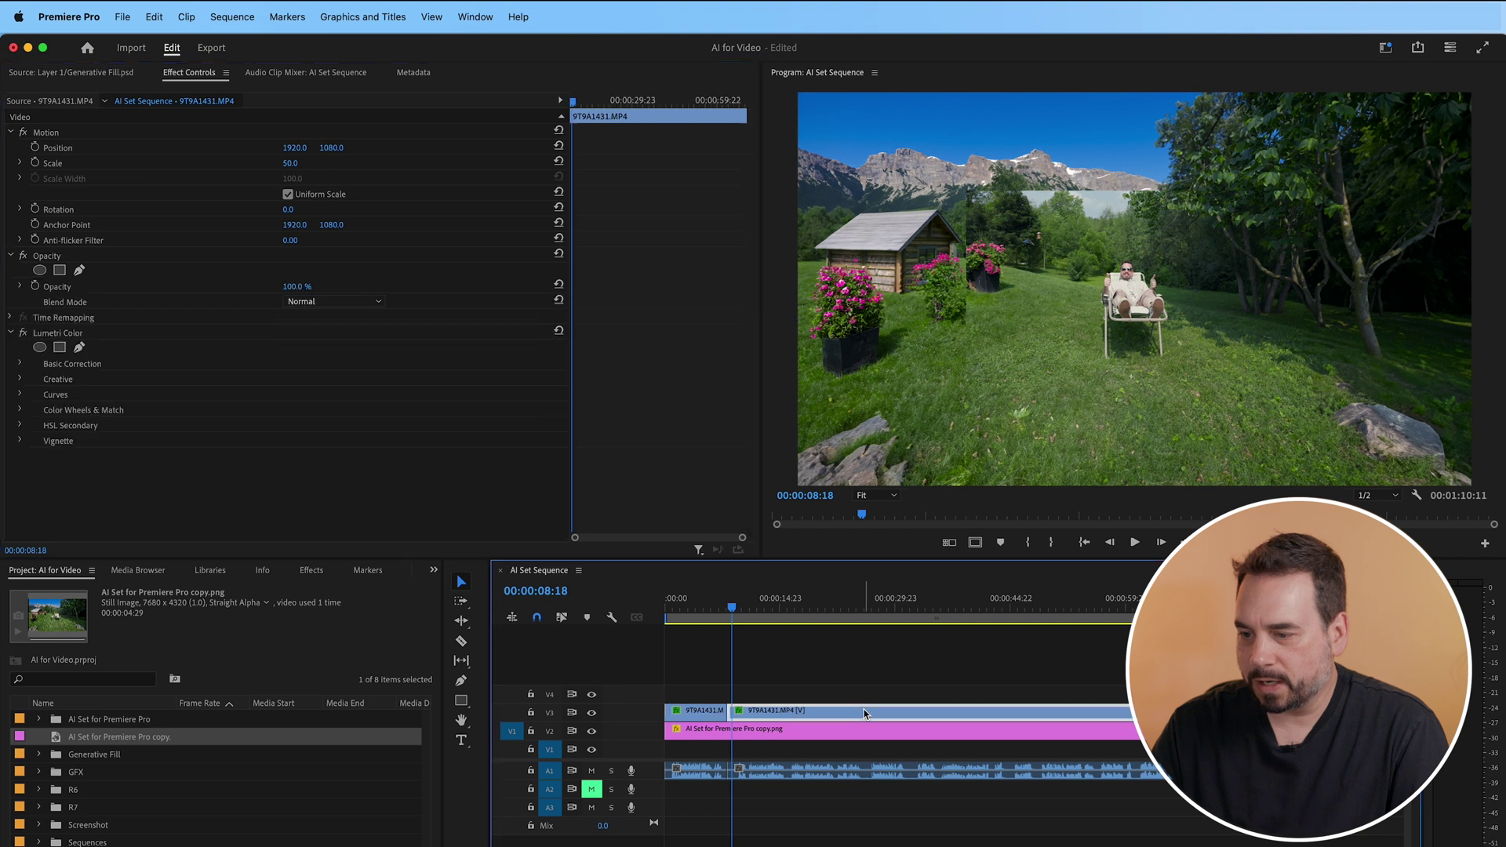
left_click(46, 257)
key("super+v")
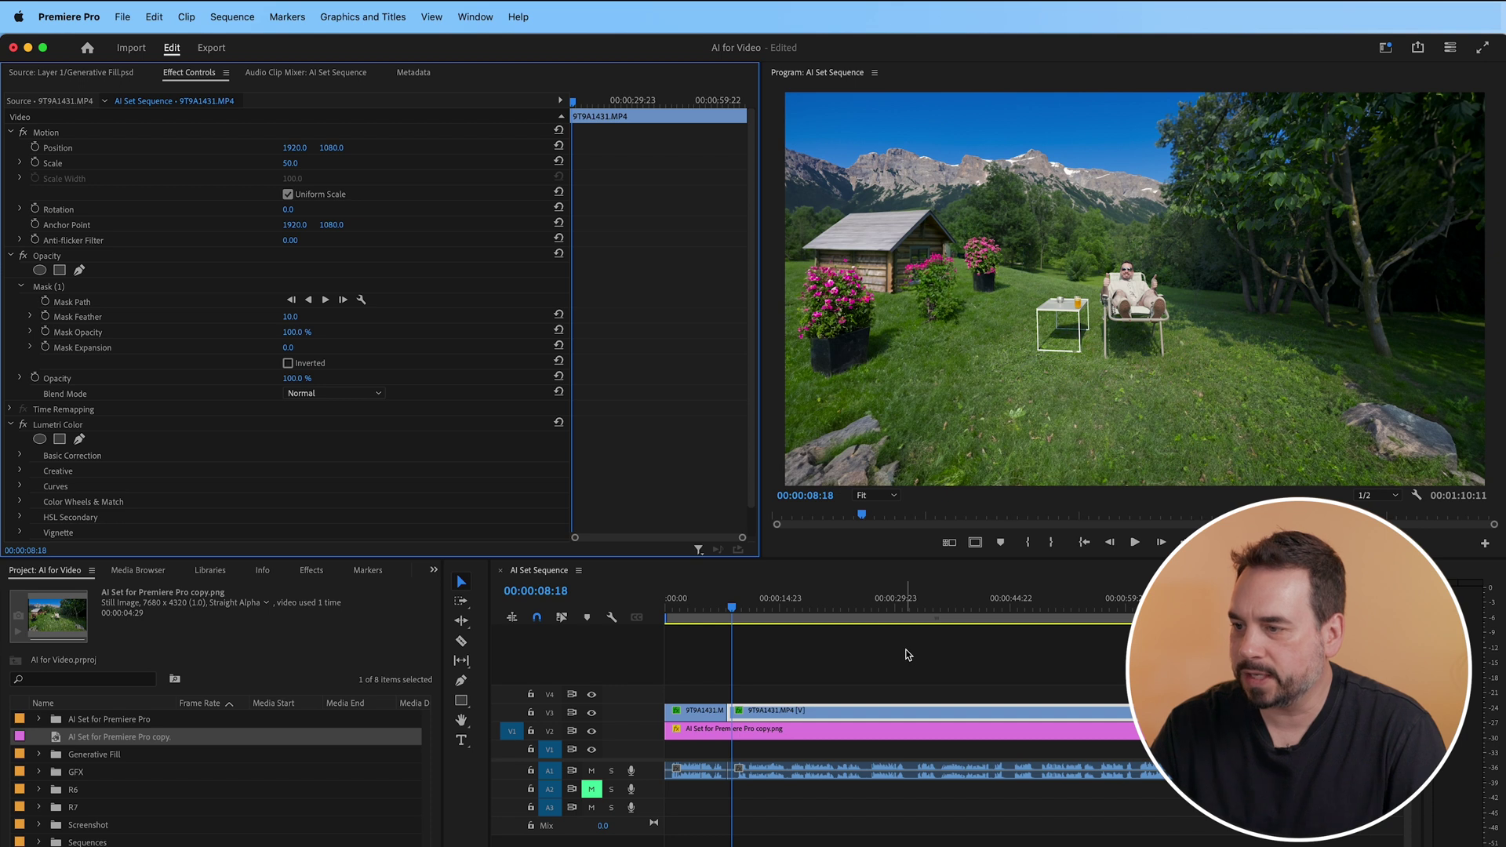
- Play the sequence from the beginning to check the masked footage over the PNG set
left_click(729, 609)
key("Home")
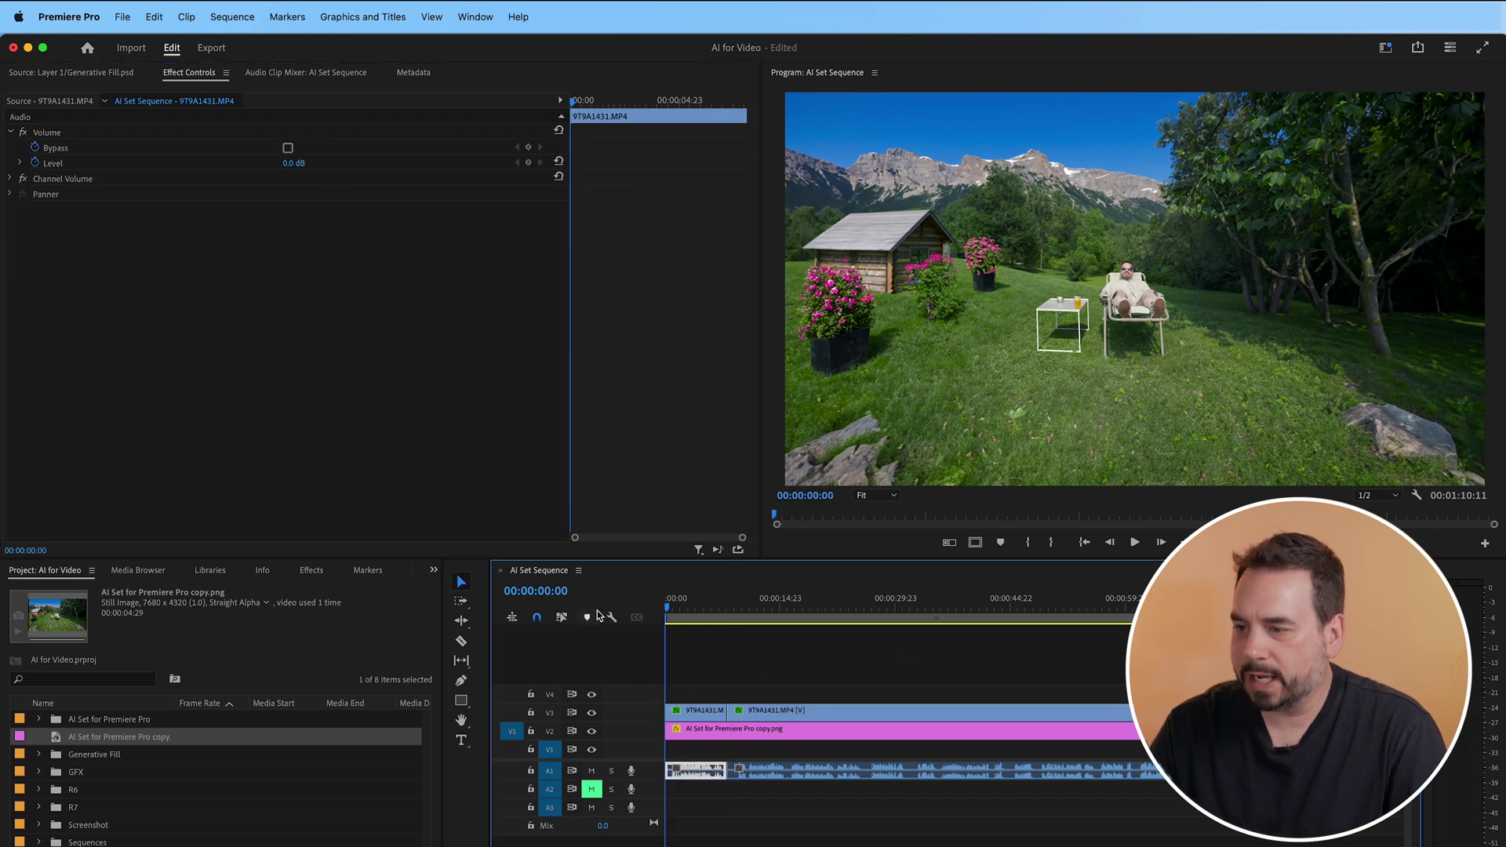
key("space")
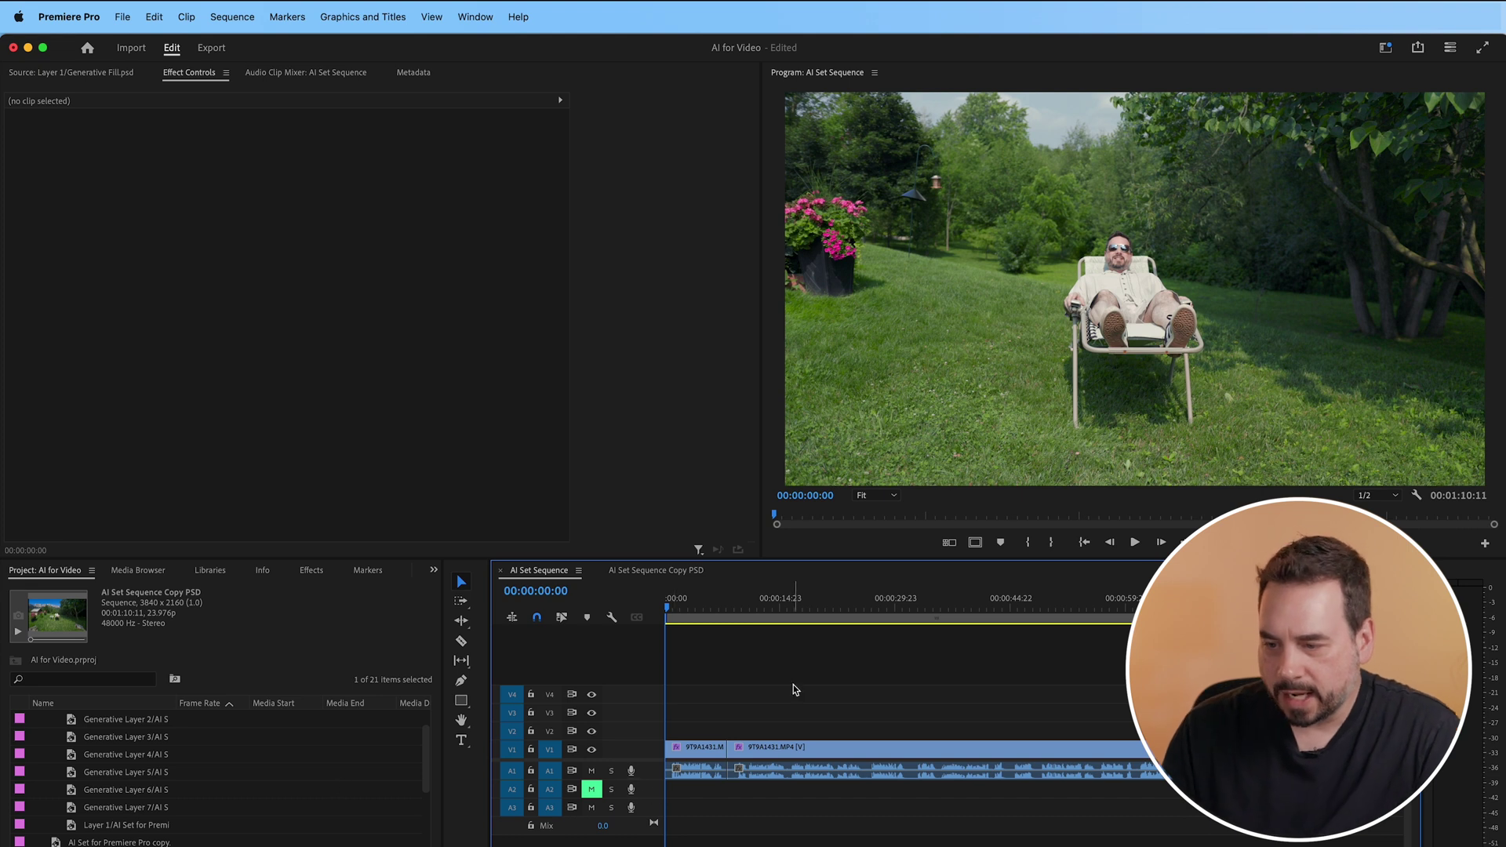
- Place Layer 1 of the imported PSD on track V2 at the sequence start, above the first footage clip
left_click_drag(428, 751, 428, 712)
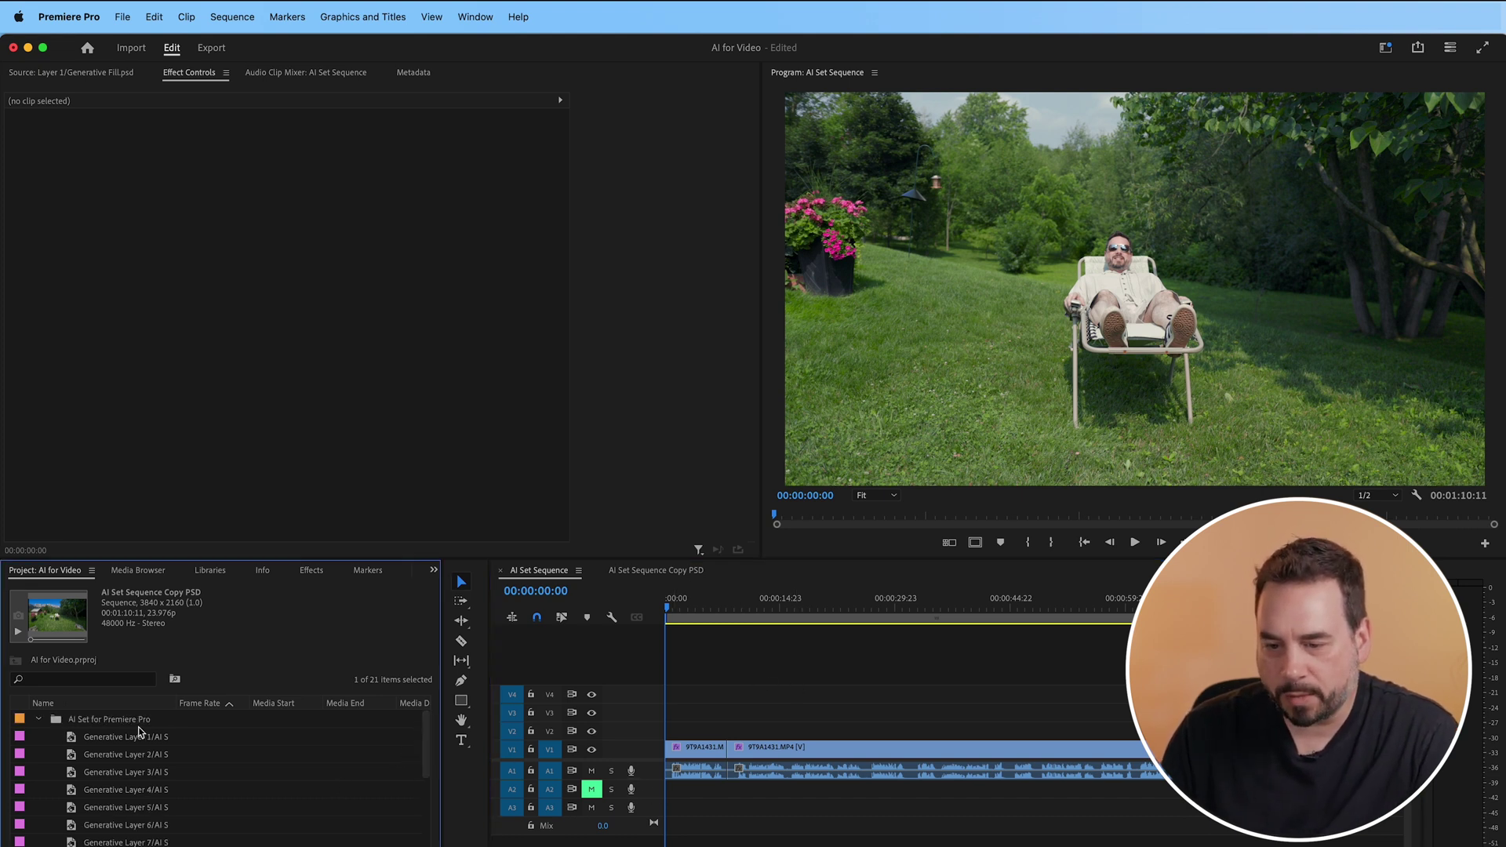
left_click_drag(430, 752, 434, 708)
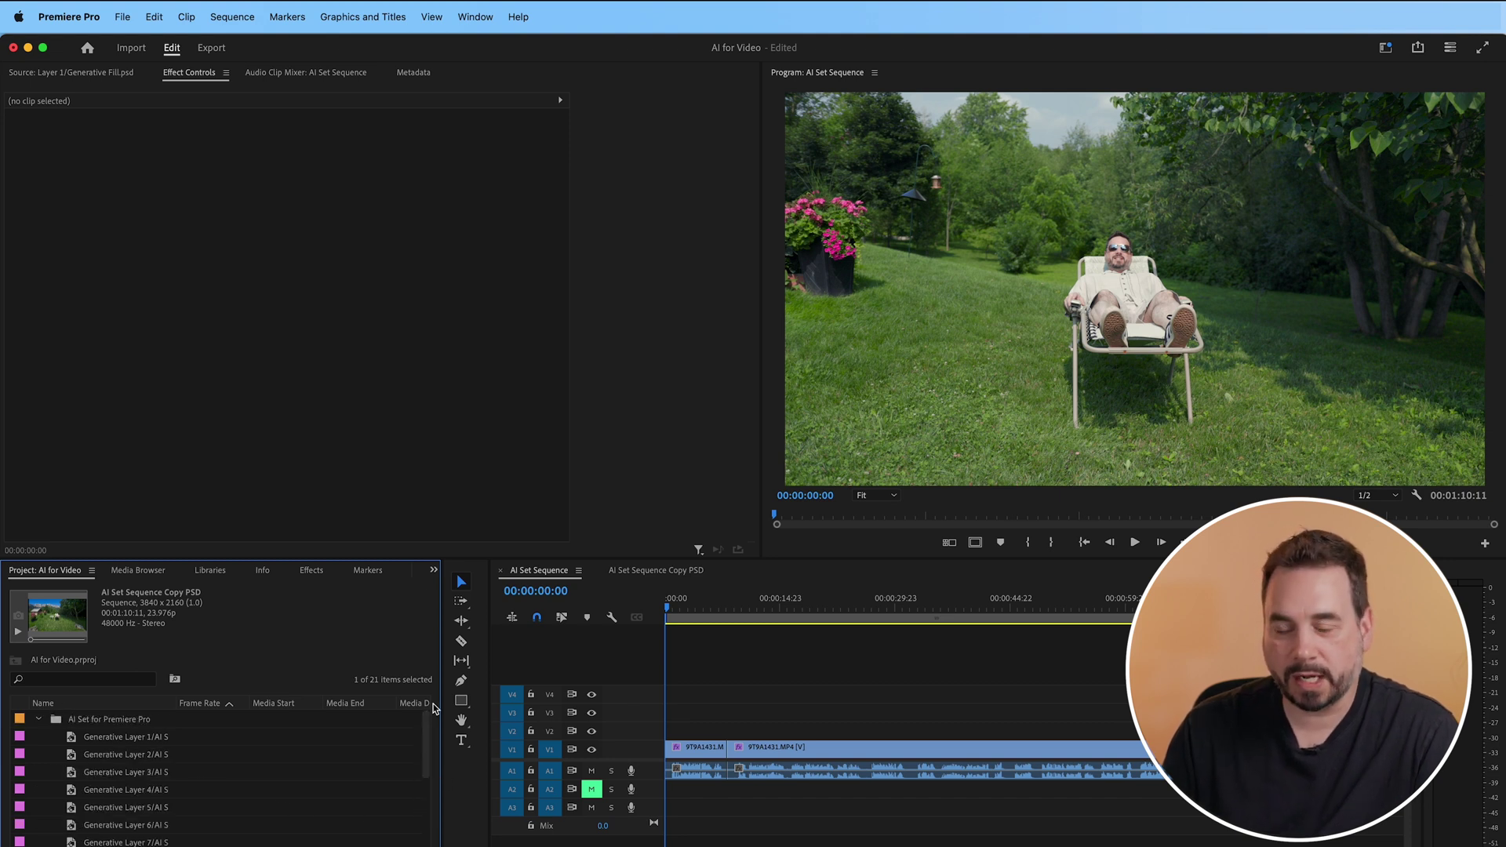
left_click_drag(431, 739, 431, 750)
left_click_drag(211, 842, 727, 729)
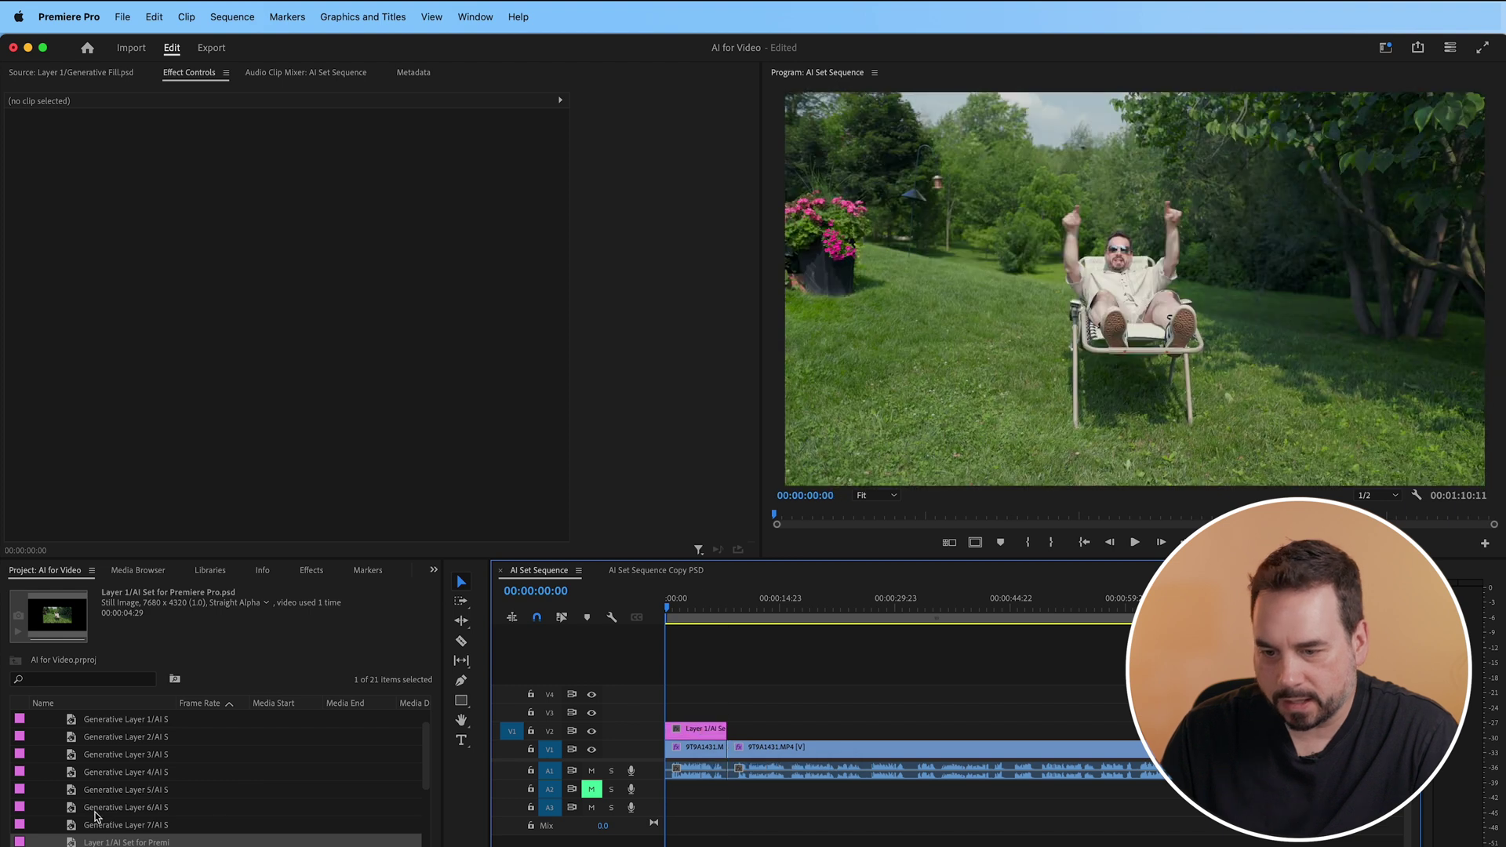
- Stack Generative Layers 1 through 7 of the PSD on tracks V3 to V9 above the Layer 1 clip
left_click_drag(427, 755, 430, 744)
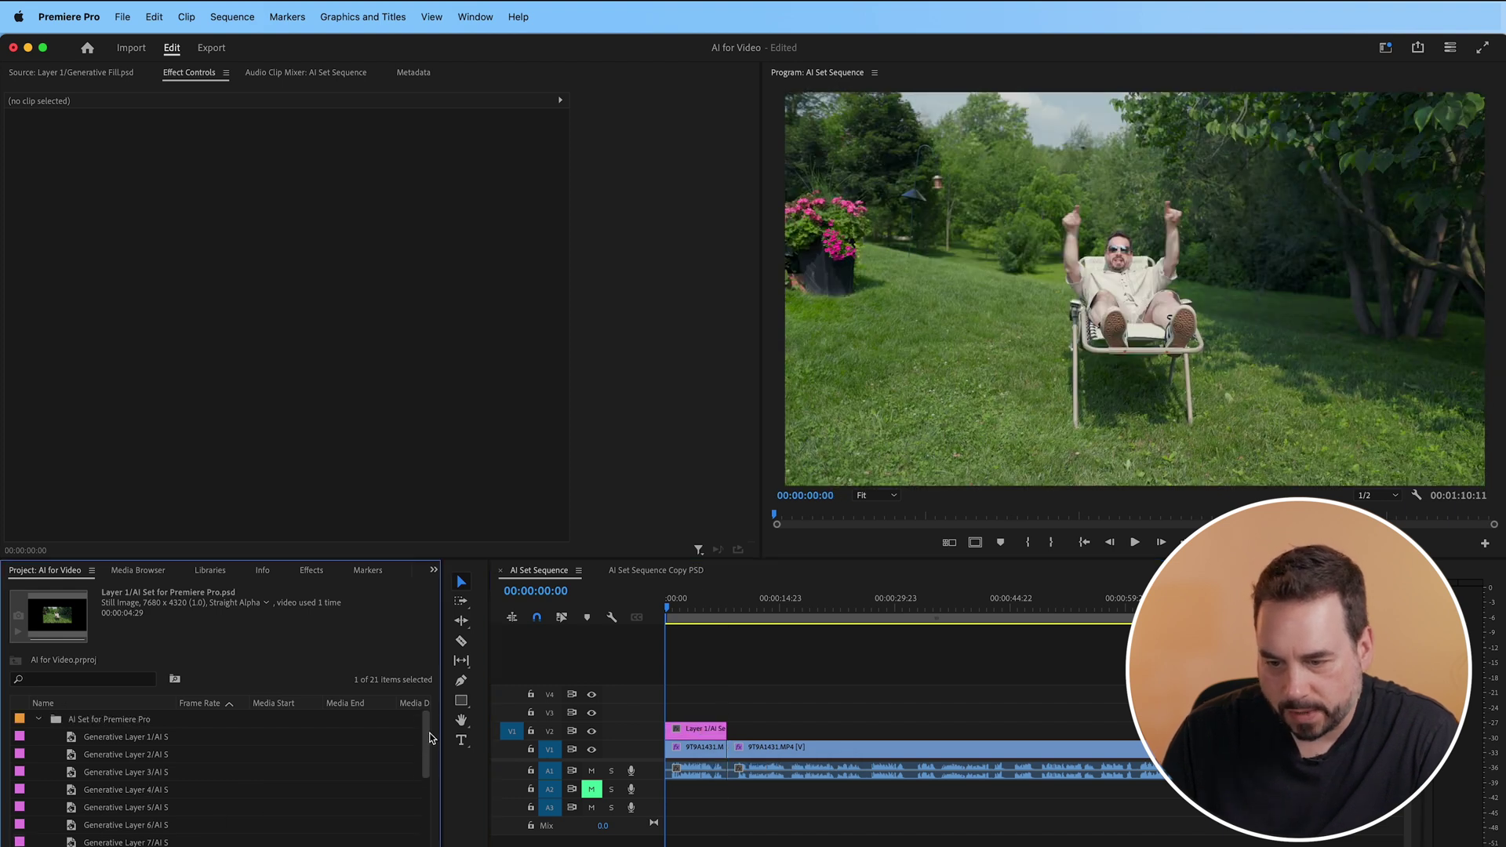
left_click_drag(77, 741, 695, 711)
left_click_drag(77, 772, 695, 711)
left_click_drag(77, 807, 695, 711)
left_click_drag(77, 825, 695, 691)
- Set the first footage clip's scale to 50 and paste only its Motion attributes onto all the PSD layer clips
left_click(702, 838)
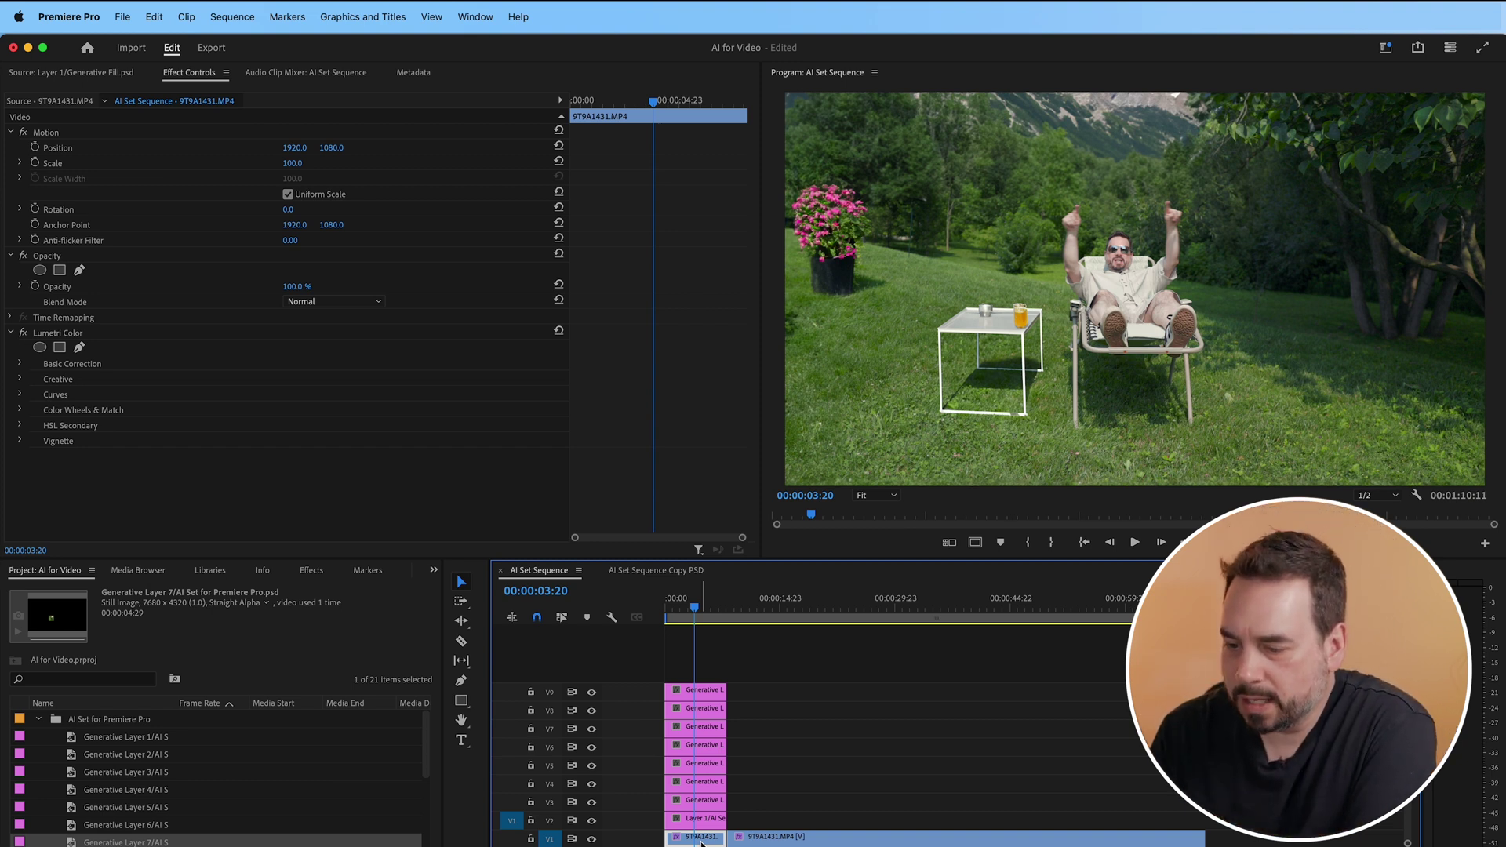
left_click(292, 164)
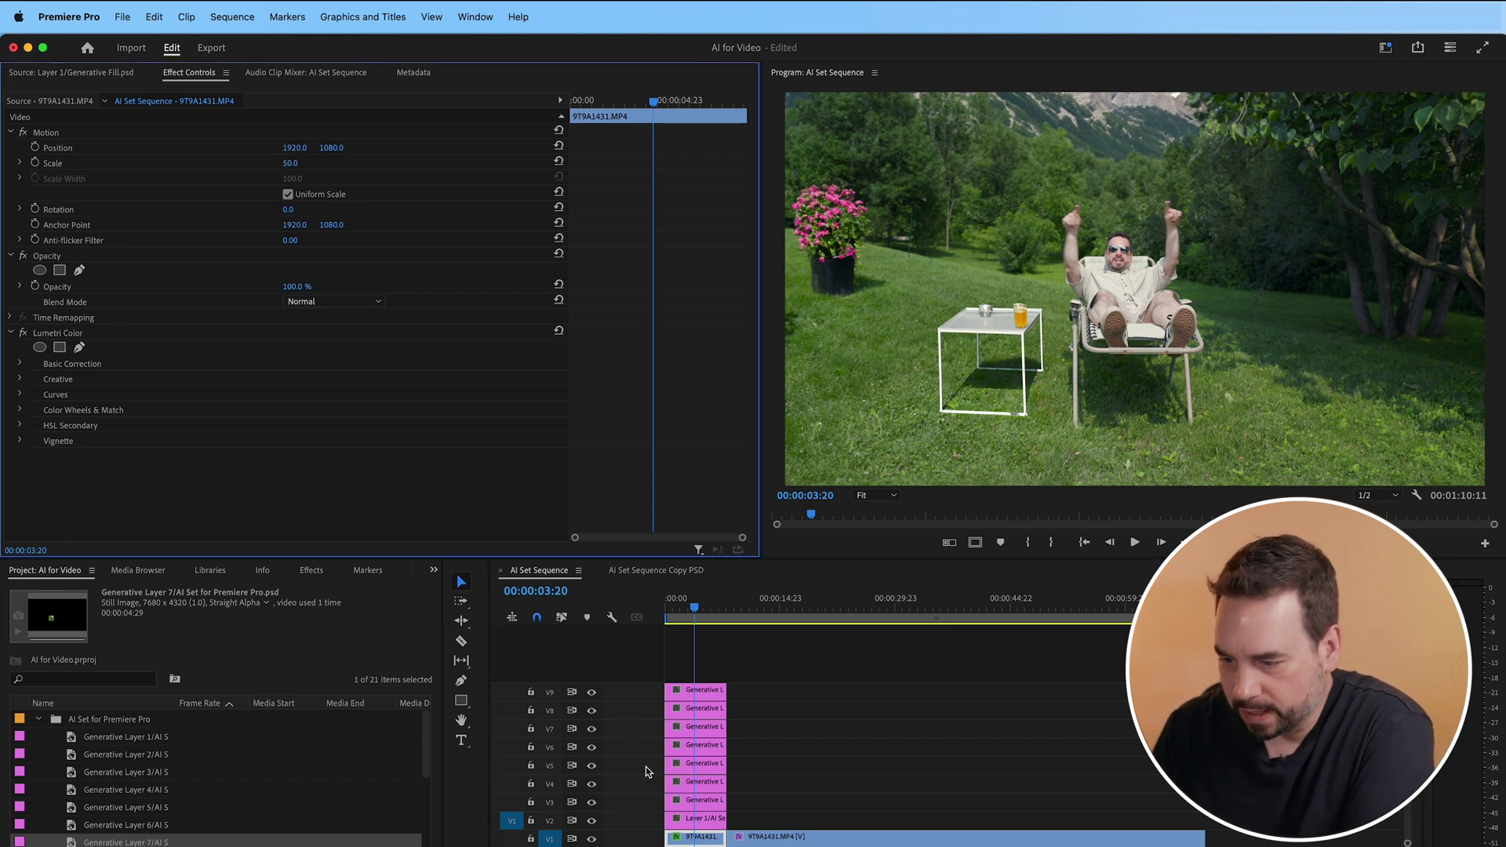
right_click(700, 836)
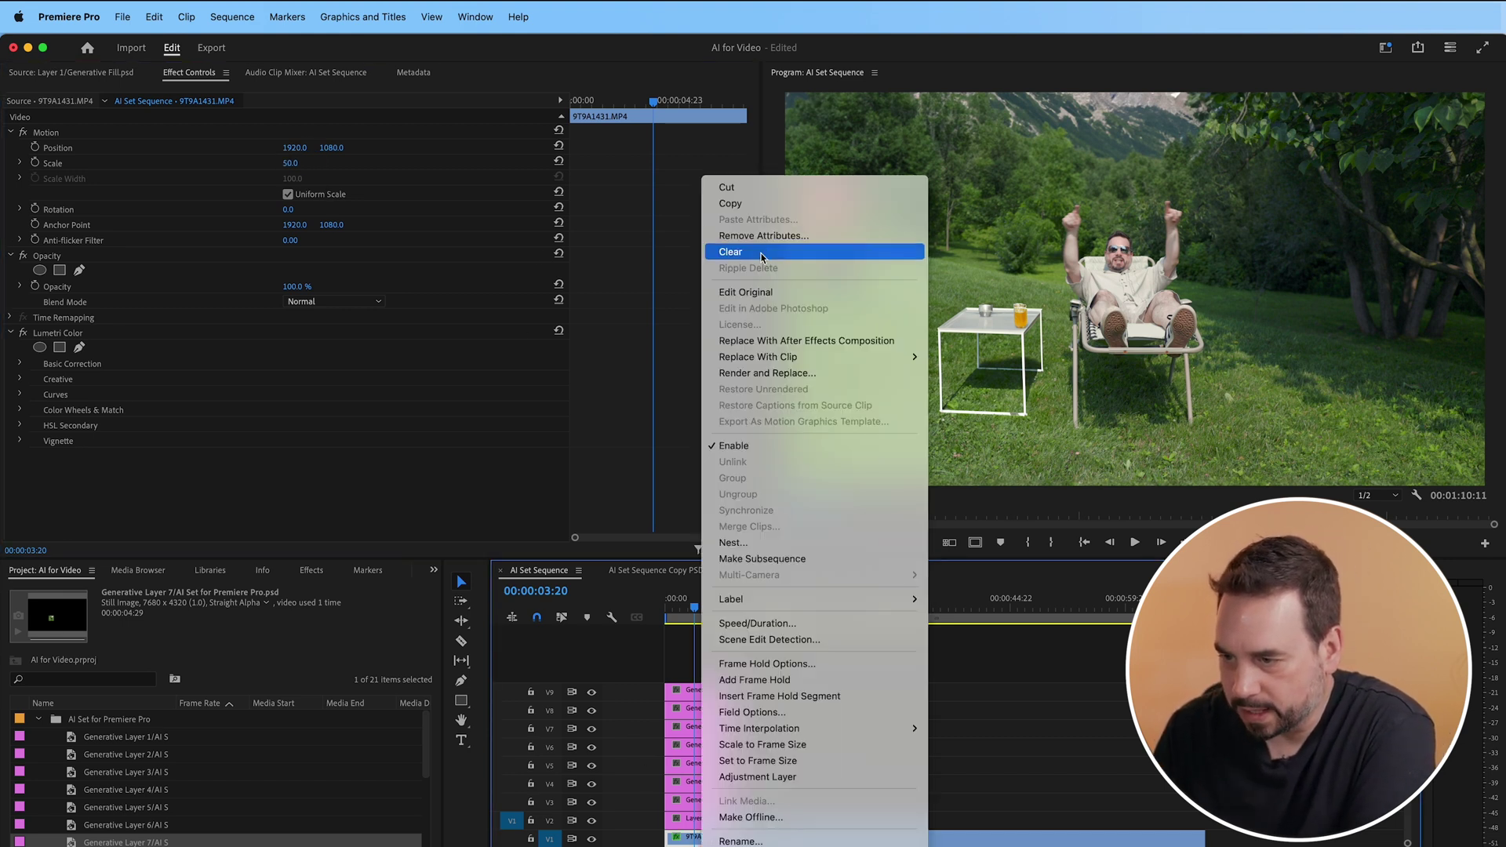
left_click(731, 203)
left_click_drag(757, 663, 703, 822)
right_click(704, 822)
left_click(783, 243)
left_click(640, 351)
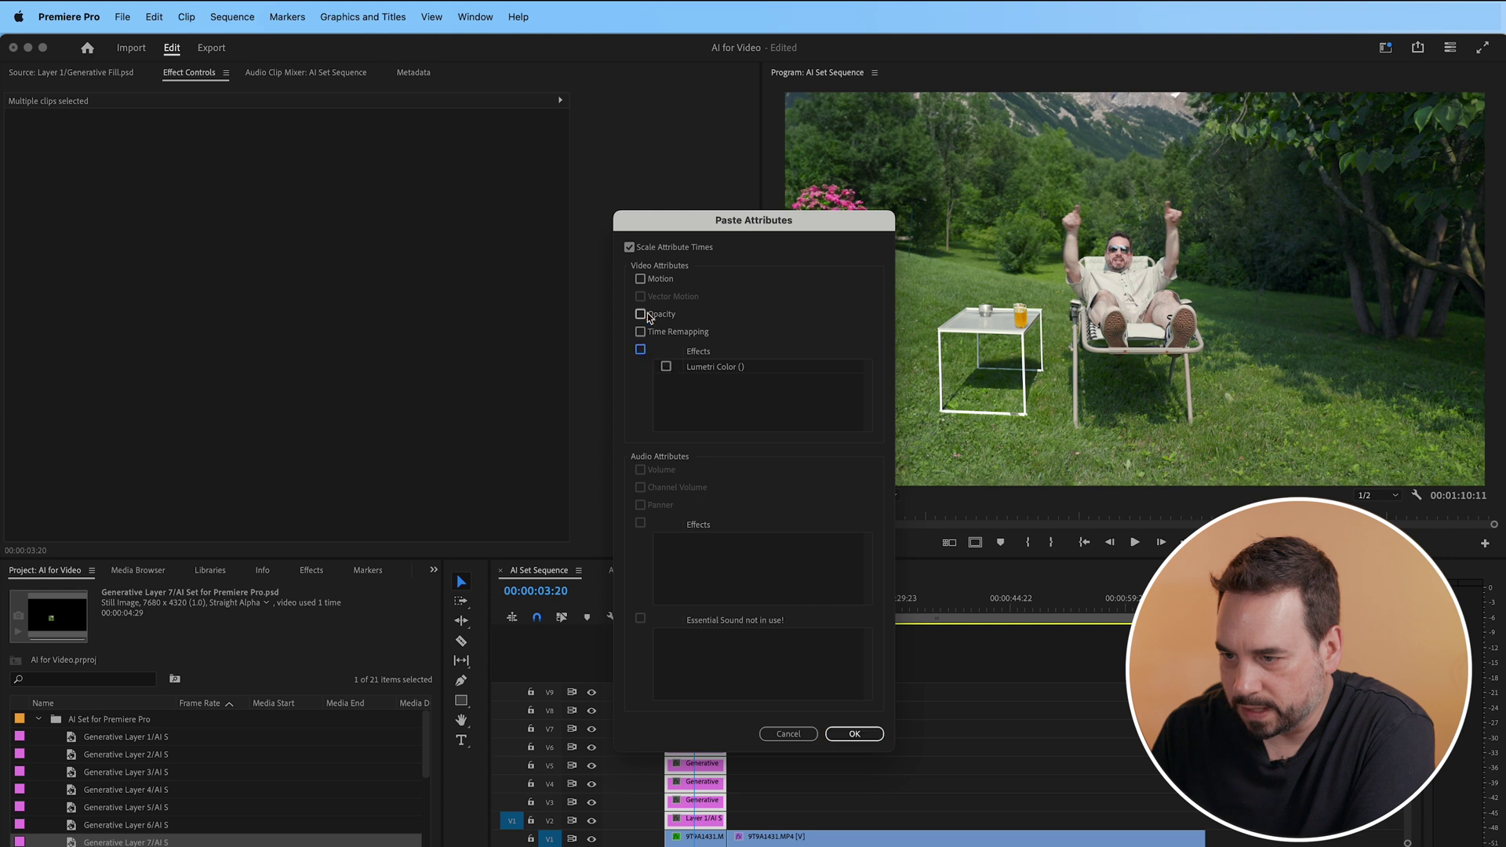
left_click(855, 733)
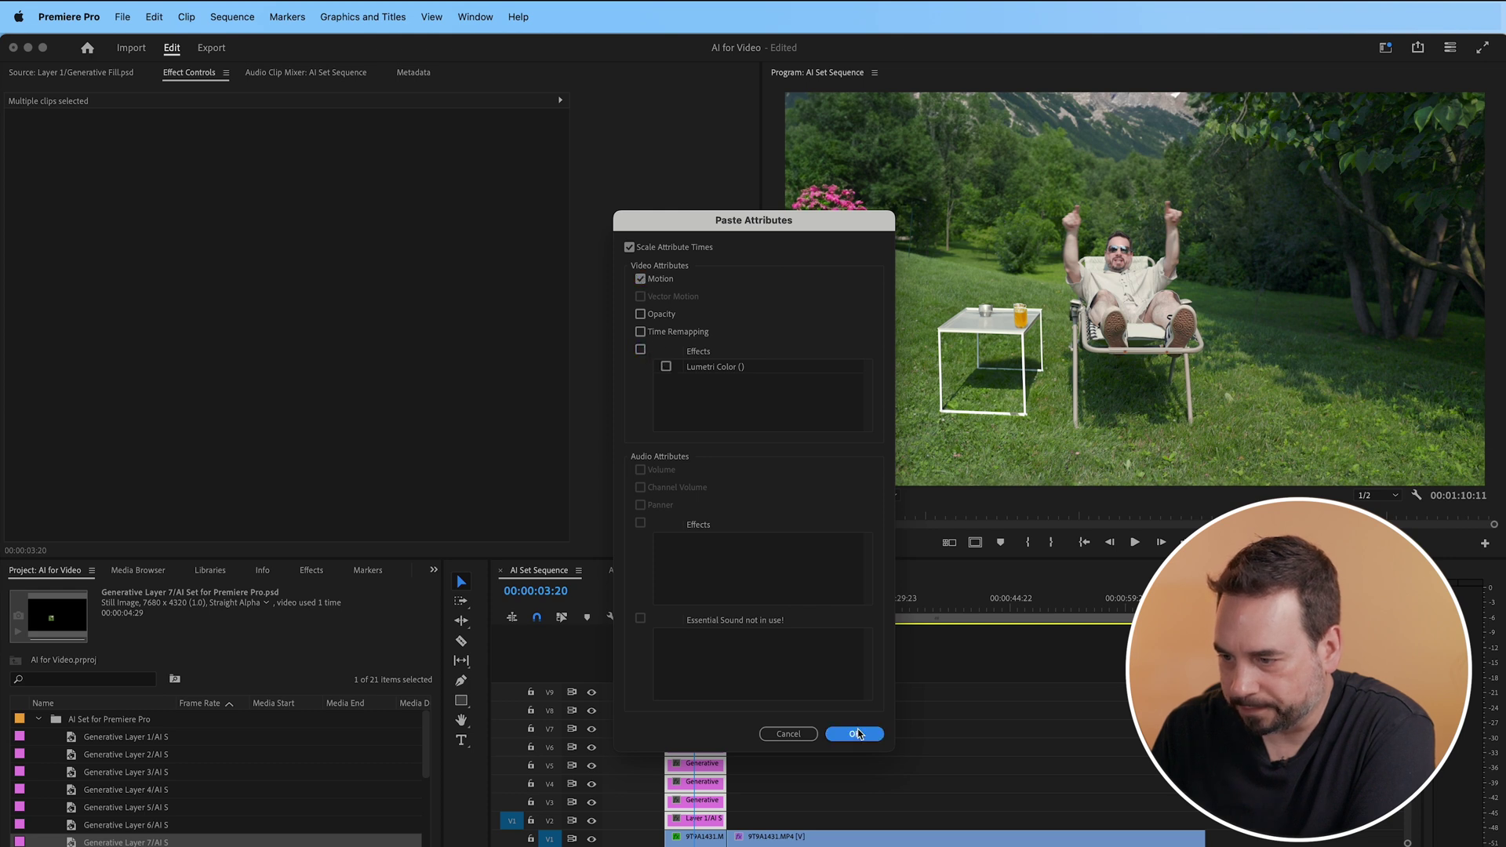
- Move the first footage clip to track V10 above all PSD layers and set the playhead to 00:00:03:01
left_click(700, 839)
left_click_drag(699, 840, 699, 673)
left_click(696, 602)
left_click_drag(698, 603, 688, 602)
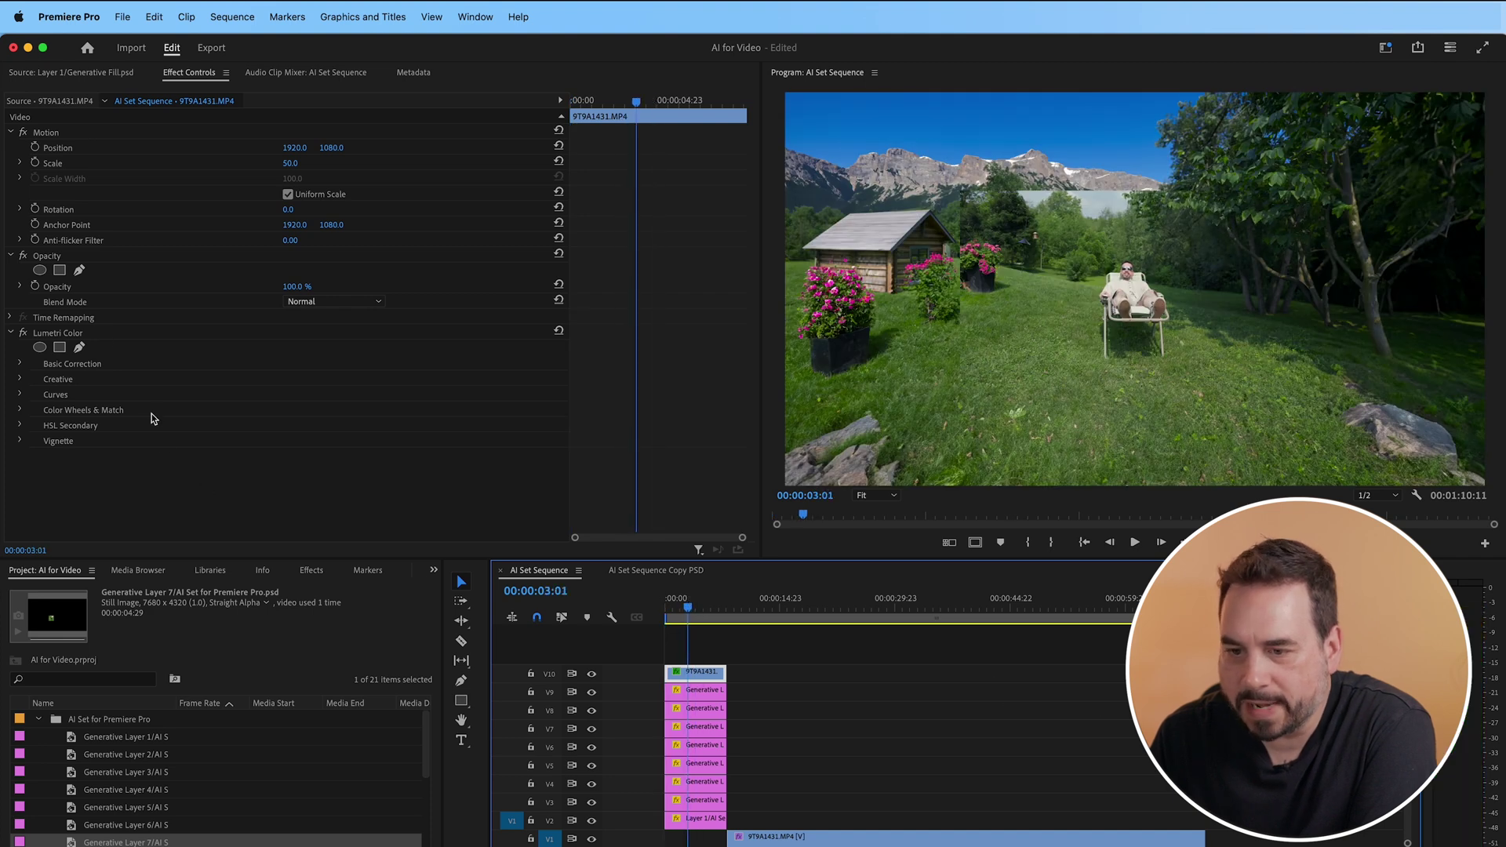
- Add a rectangular opacity mask to the footage clip on V10 and stretch its corners around the man and chair
left_click(59, 269)
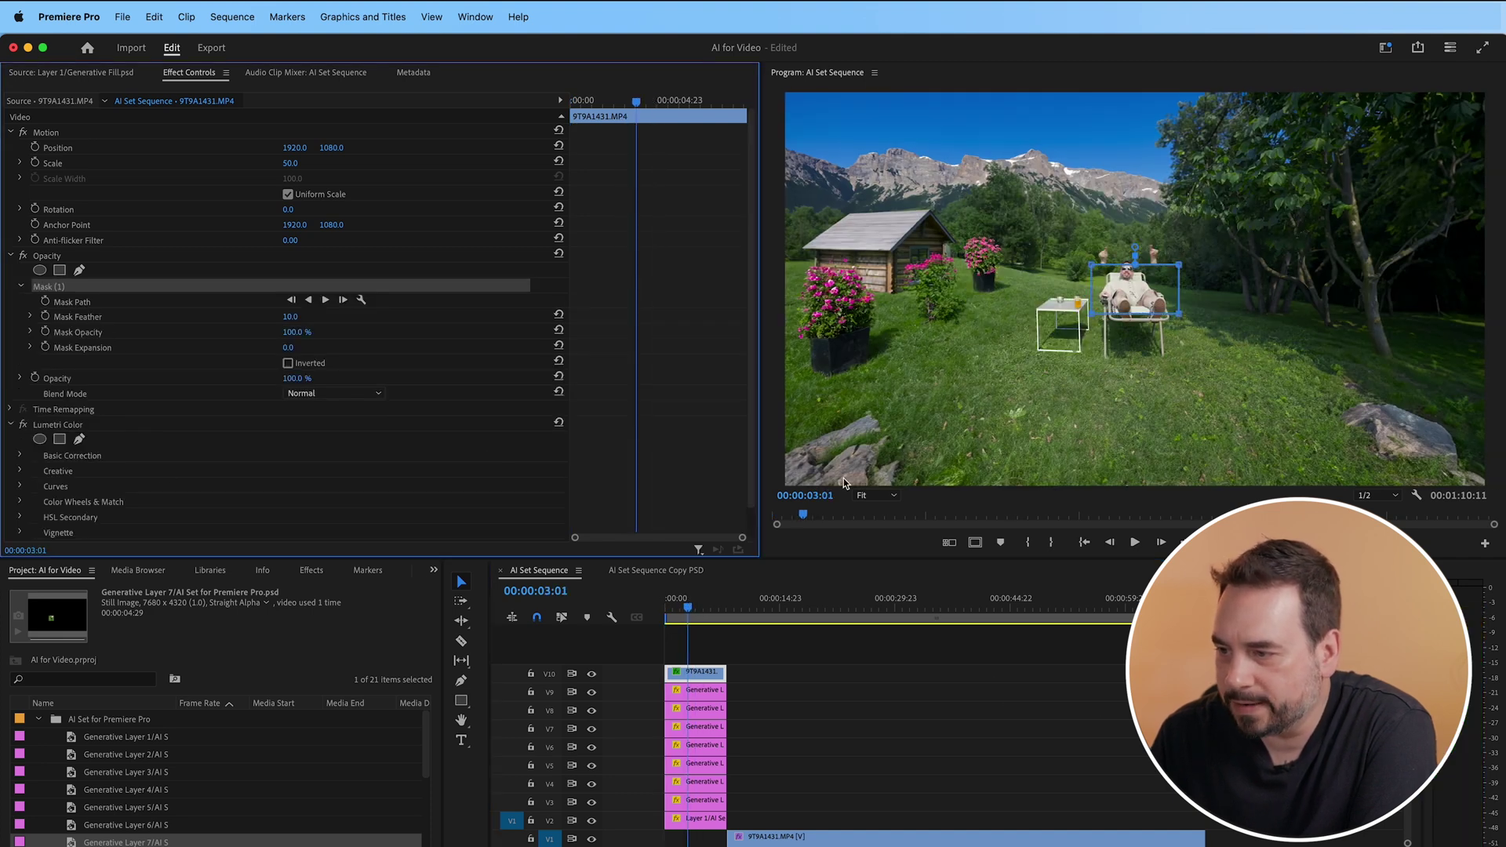
left_click_drag(1093, 267, 1083, 240)
left_click_drag(1179, 265, 1192, 239)
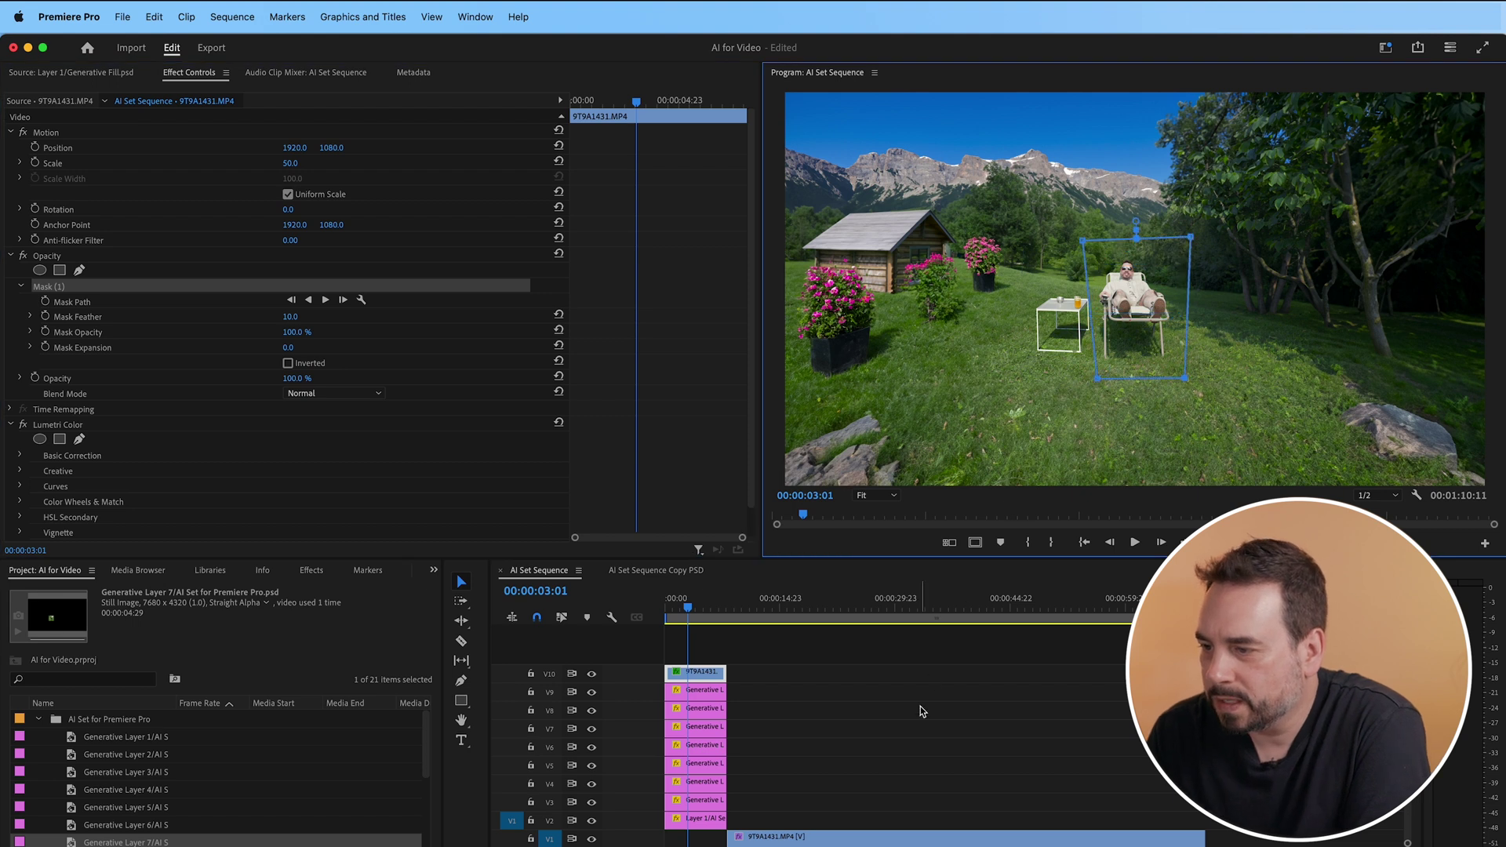
- Play the sequence from the start to review the masked footage over the stacked PSD layers
left_click(767, 661)
key("Home")
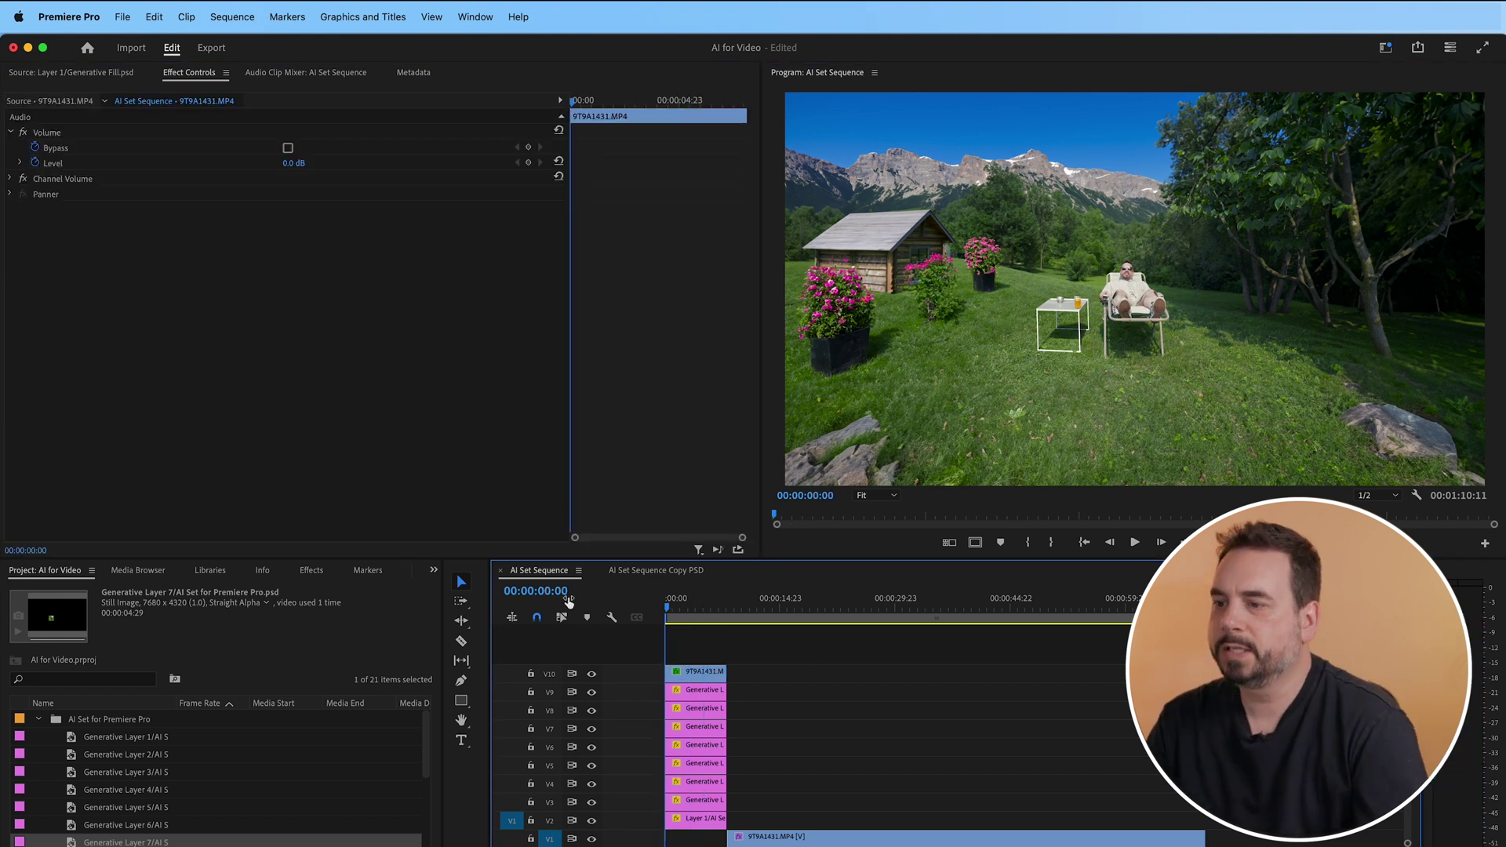
key("space")
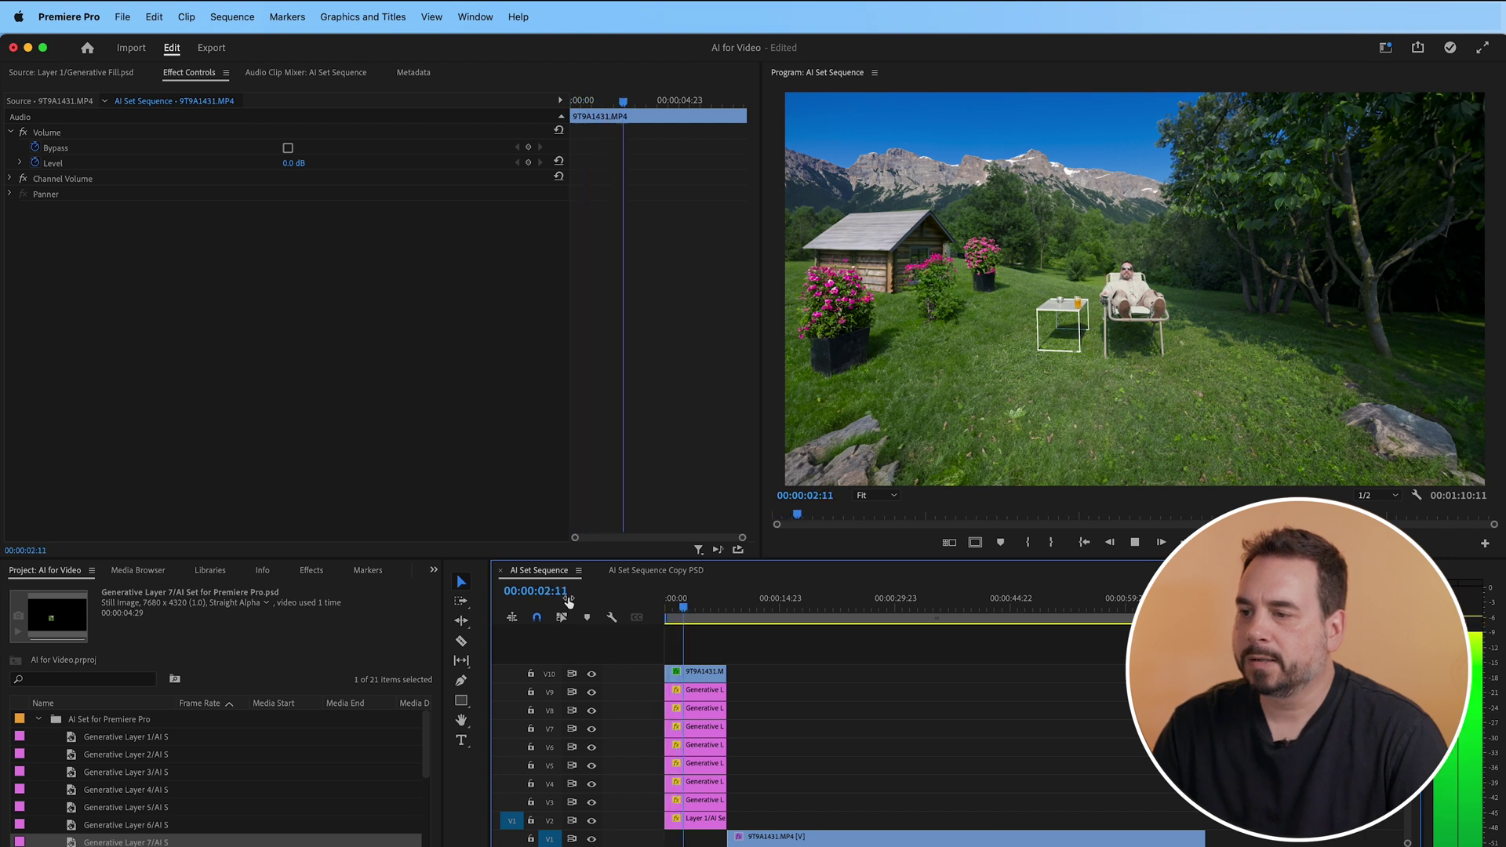
- Stop playback at 00:00:02:14 and hide the generative layer tracks one by one from V9 down to V3
key("space")
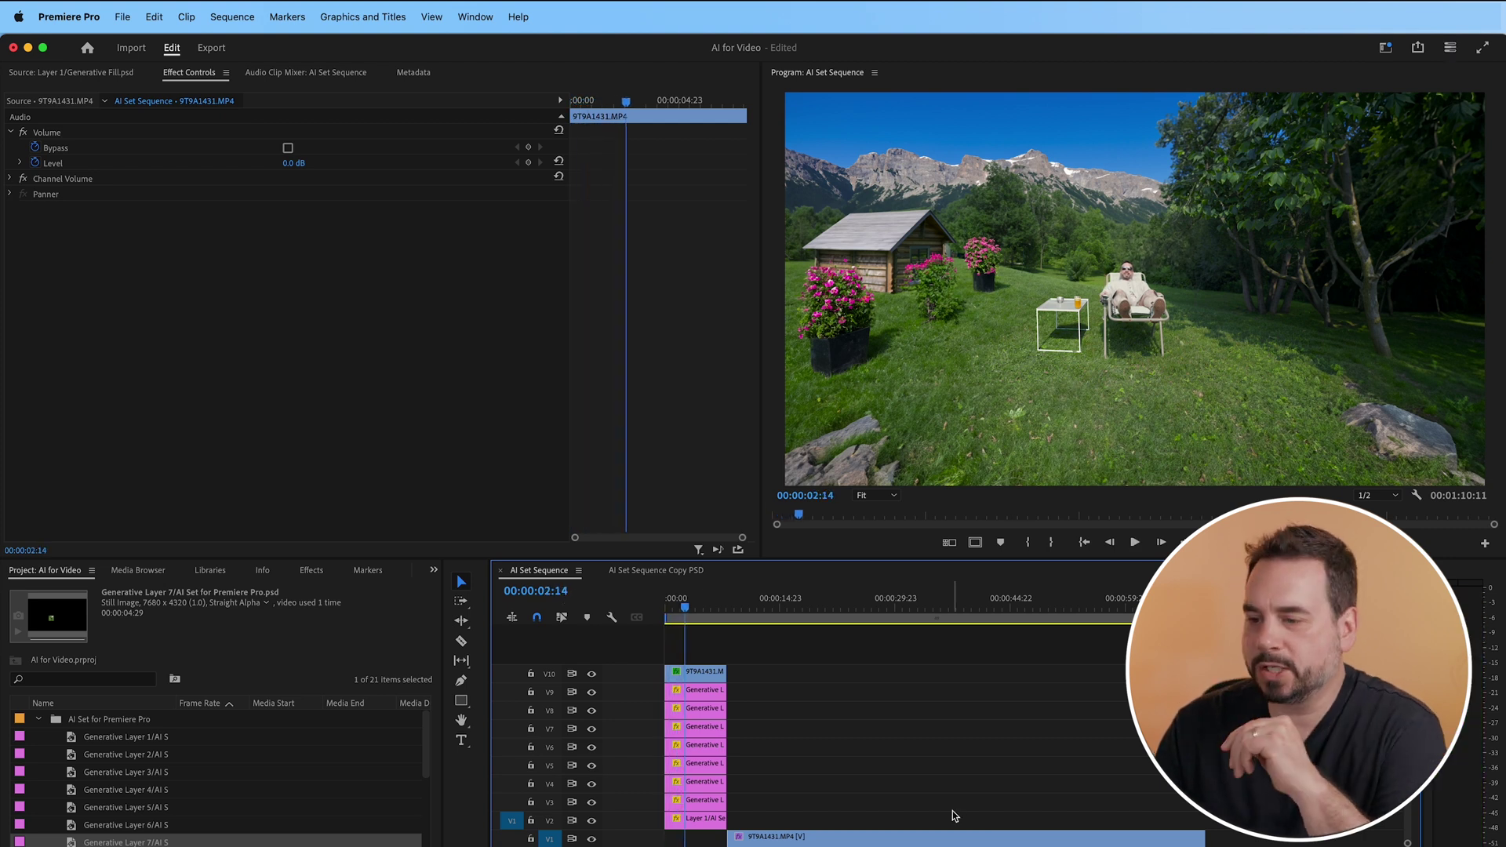
left_click(592, 694)
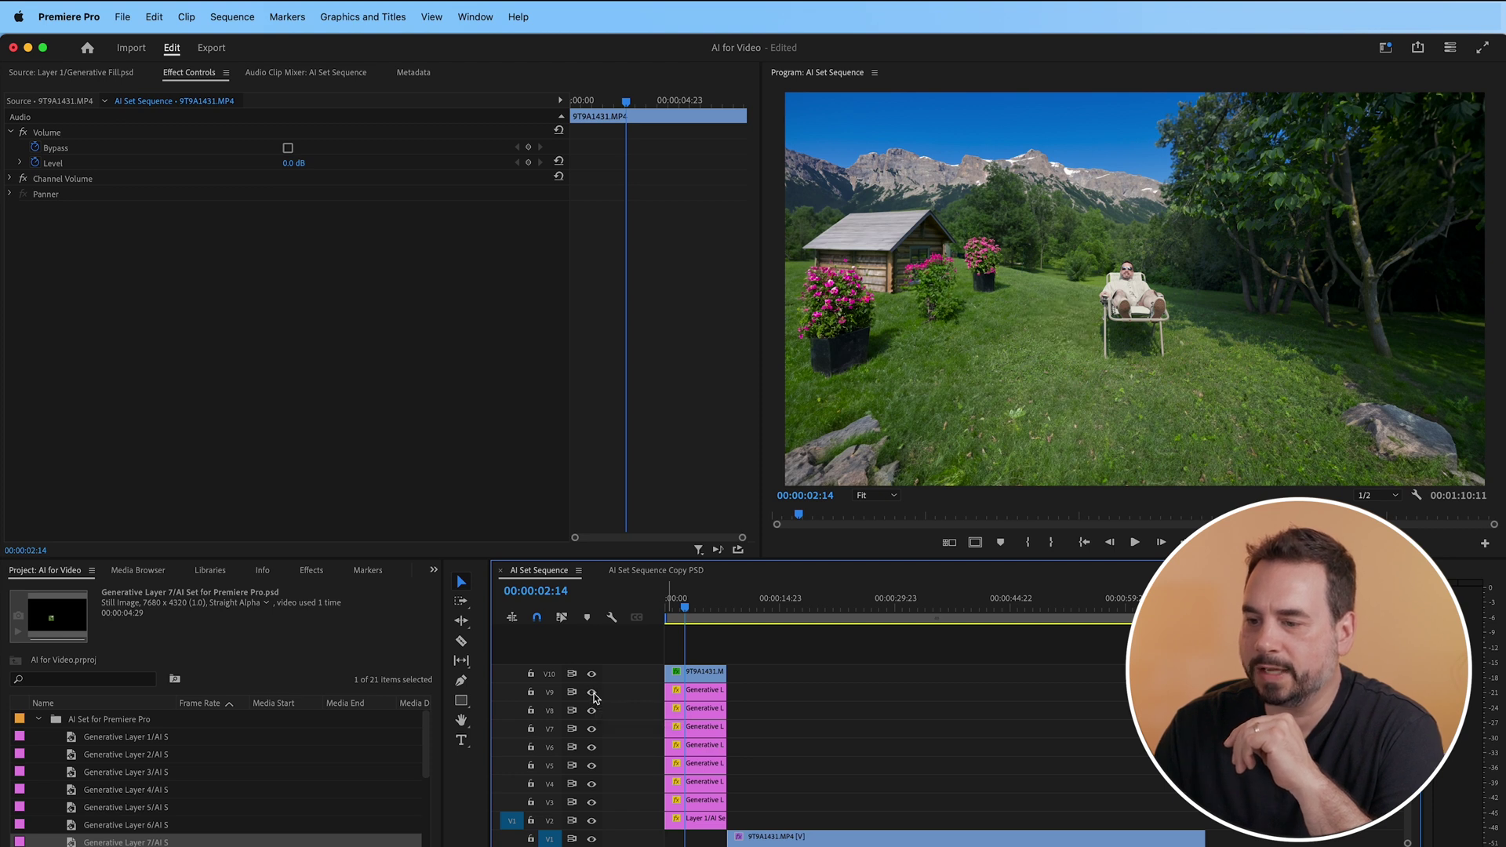
left_click(592, 694)
left_click(592, 694)
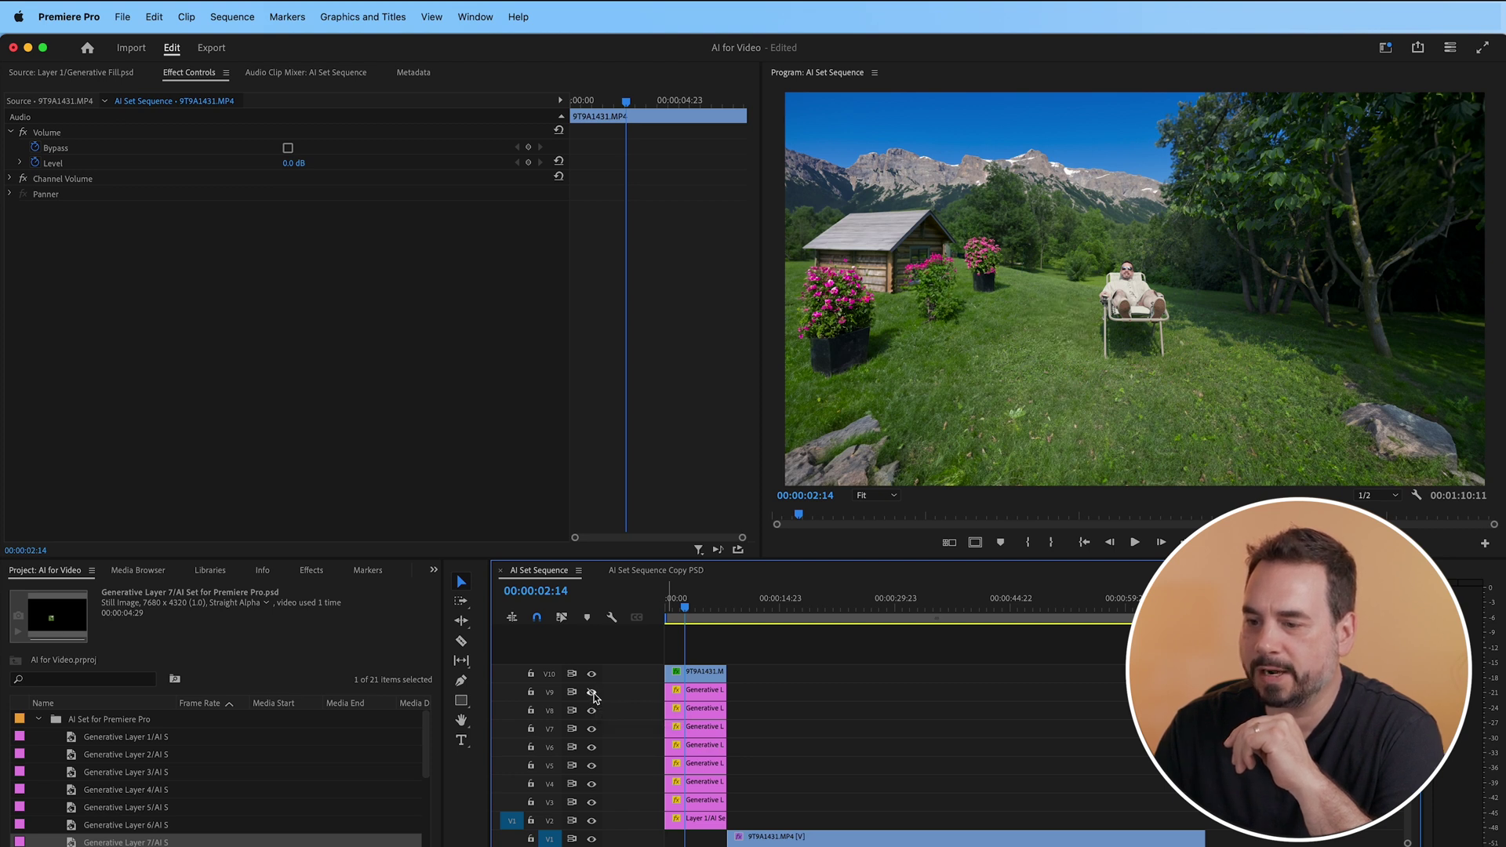
left_click(592, 711)
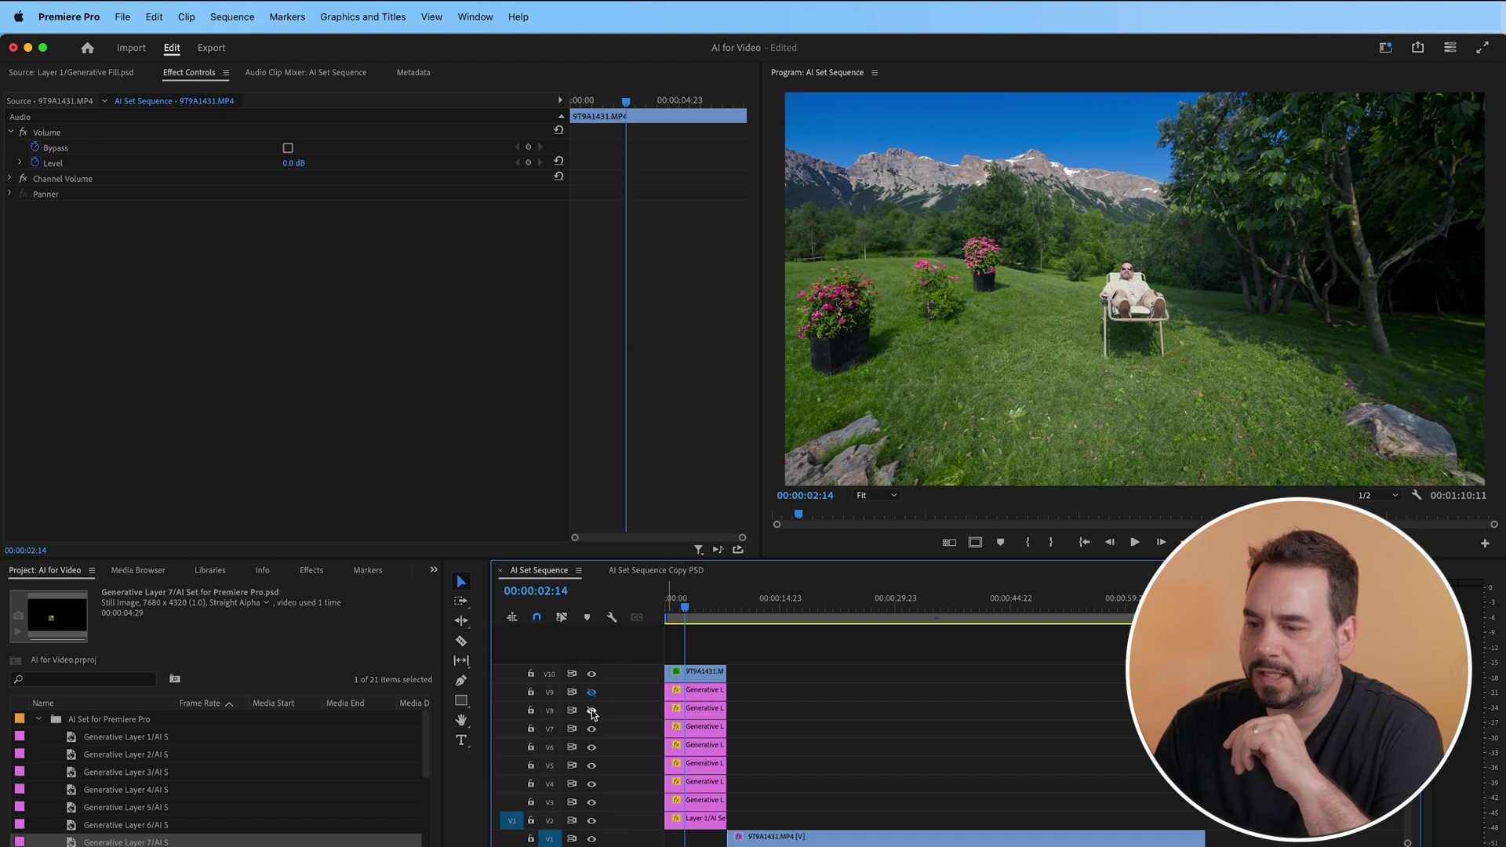
left_click(592, 730)
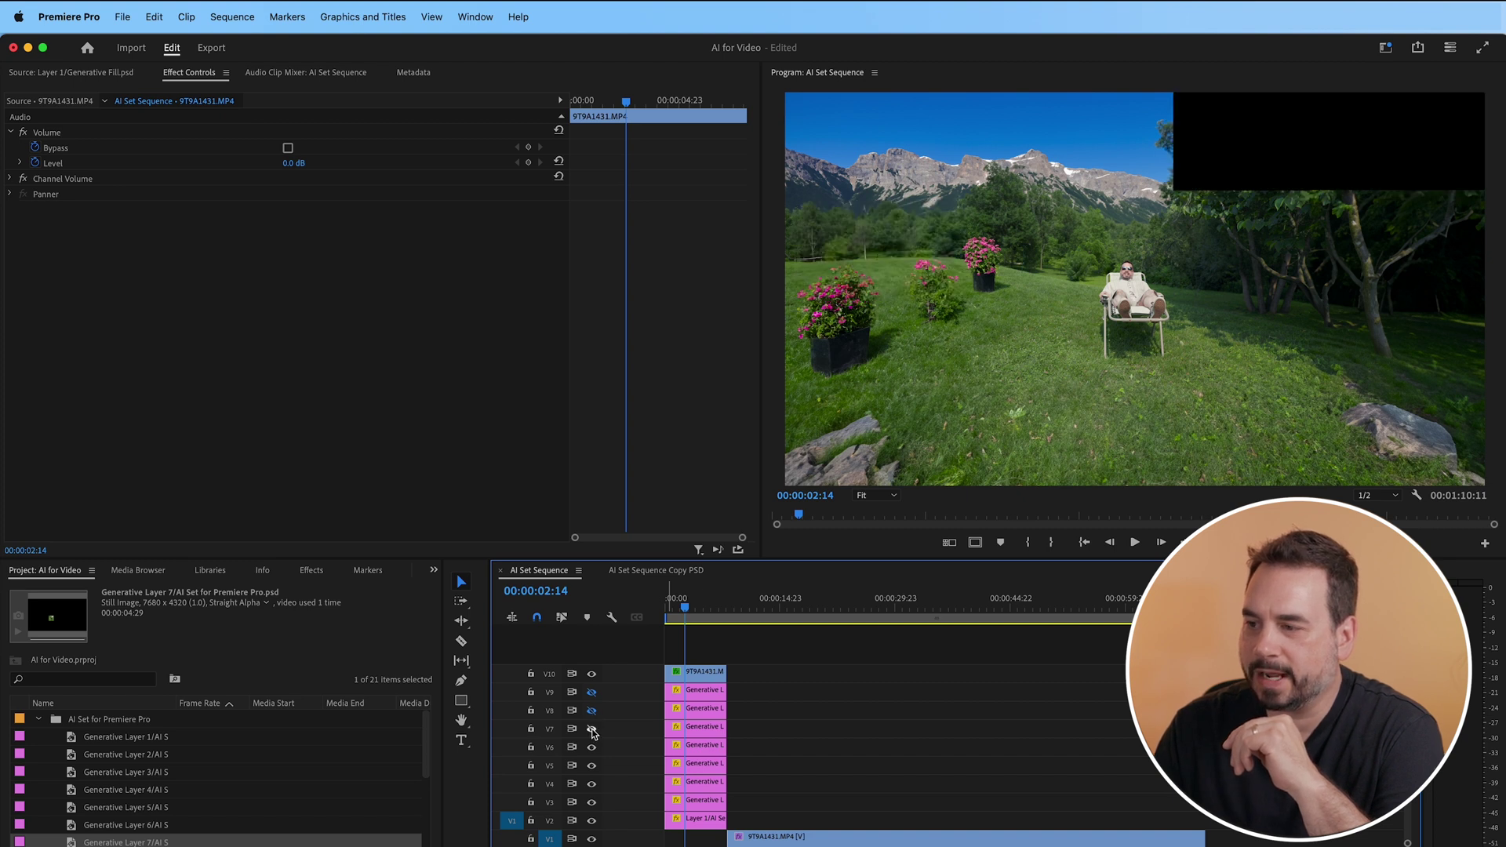
left_click(592, 749)
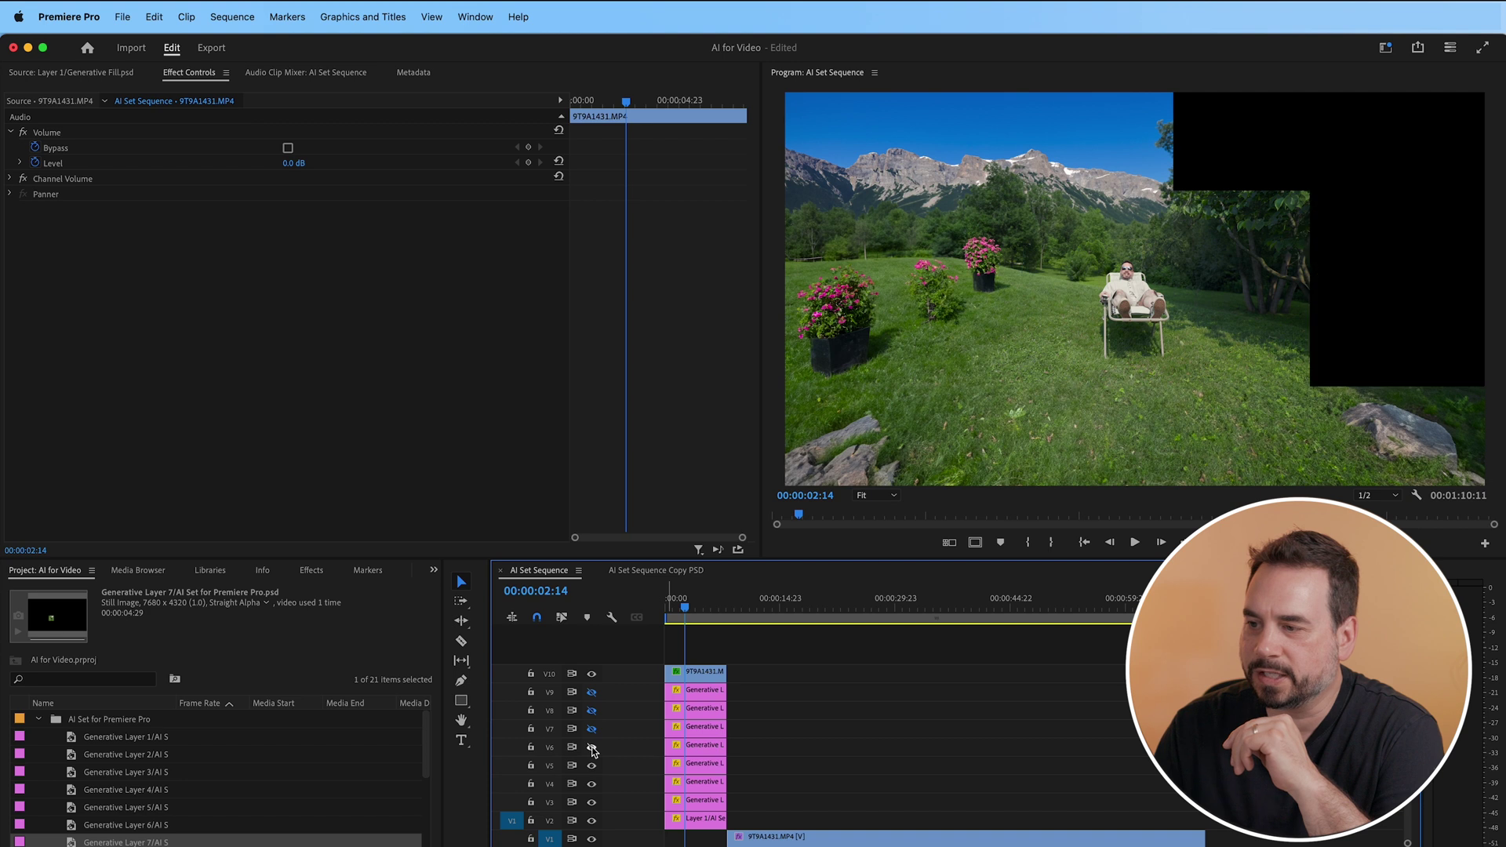
left_click(592, 767)
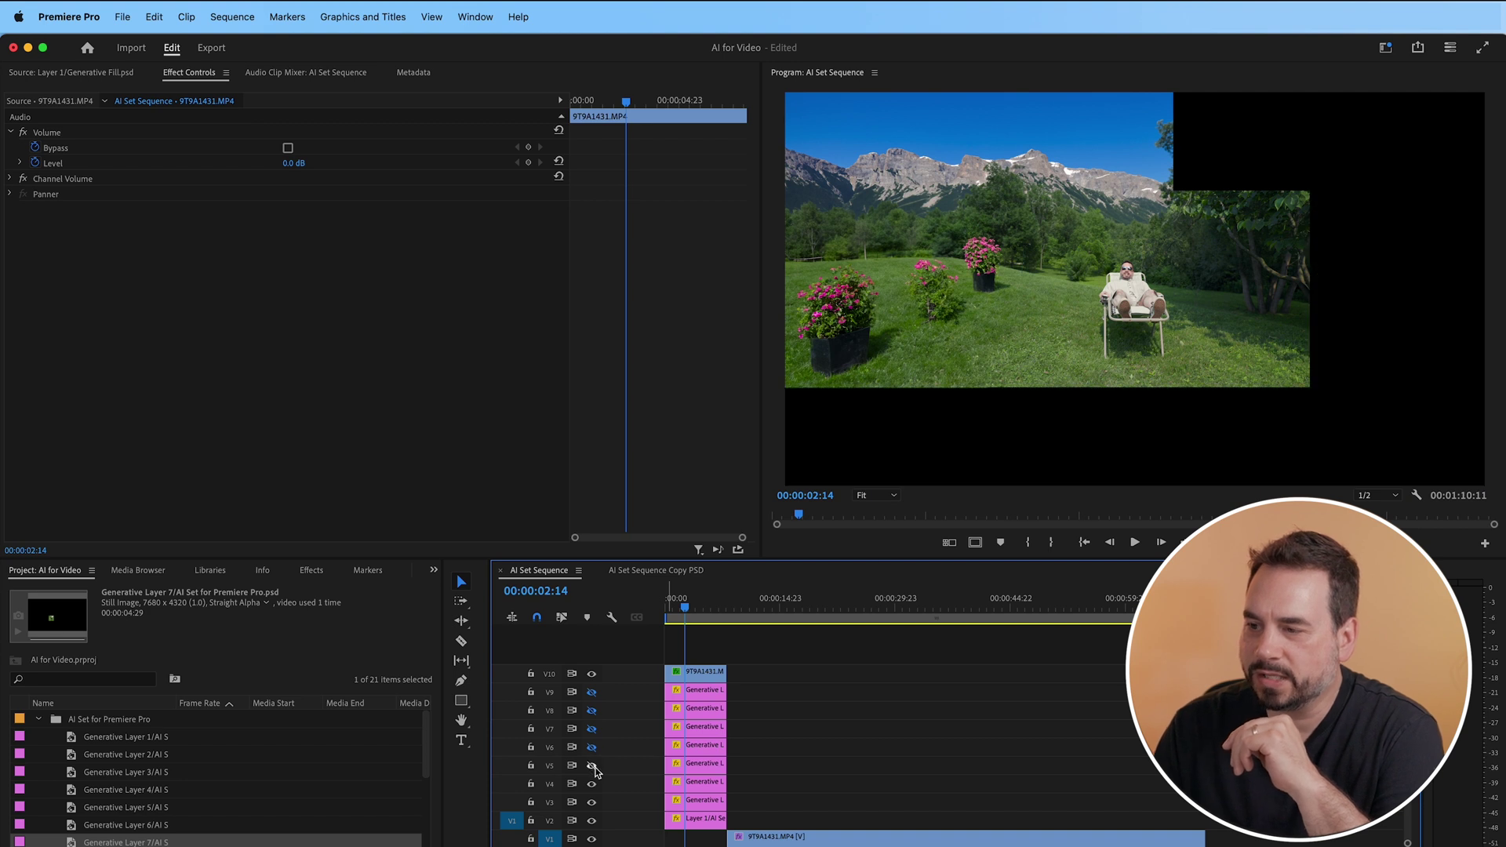
left_click(593, 785)
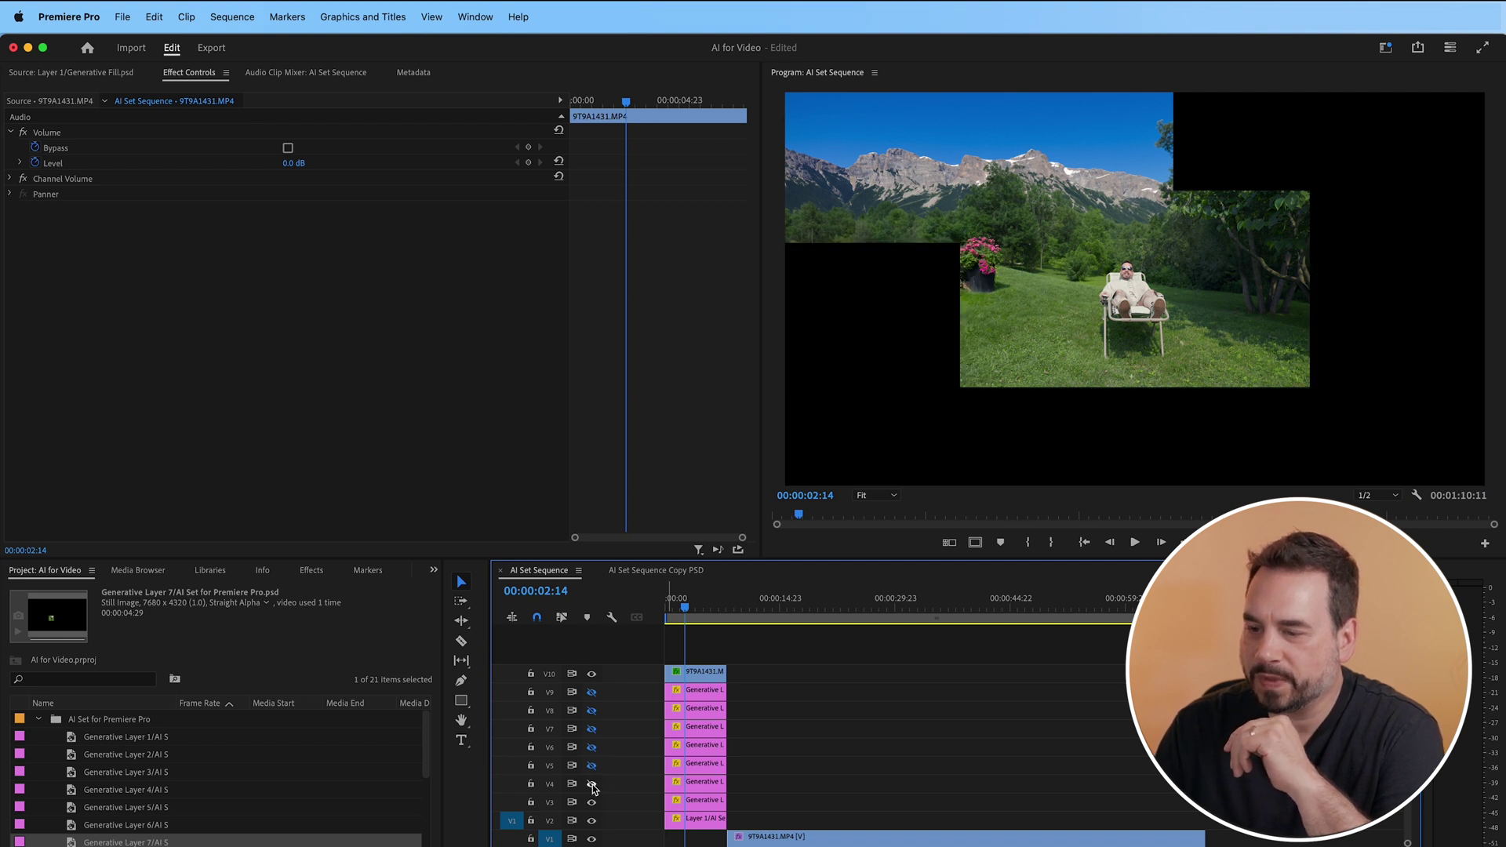
left_click(592, 804)
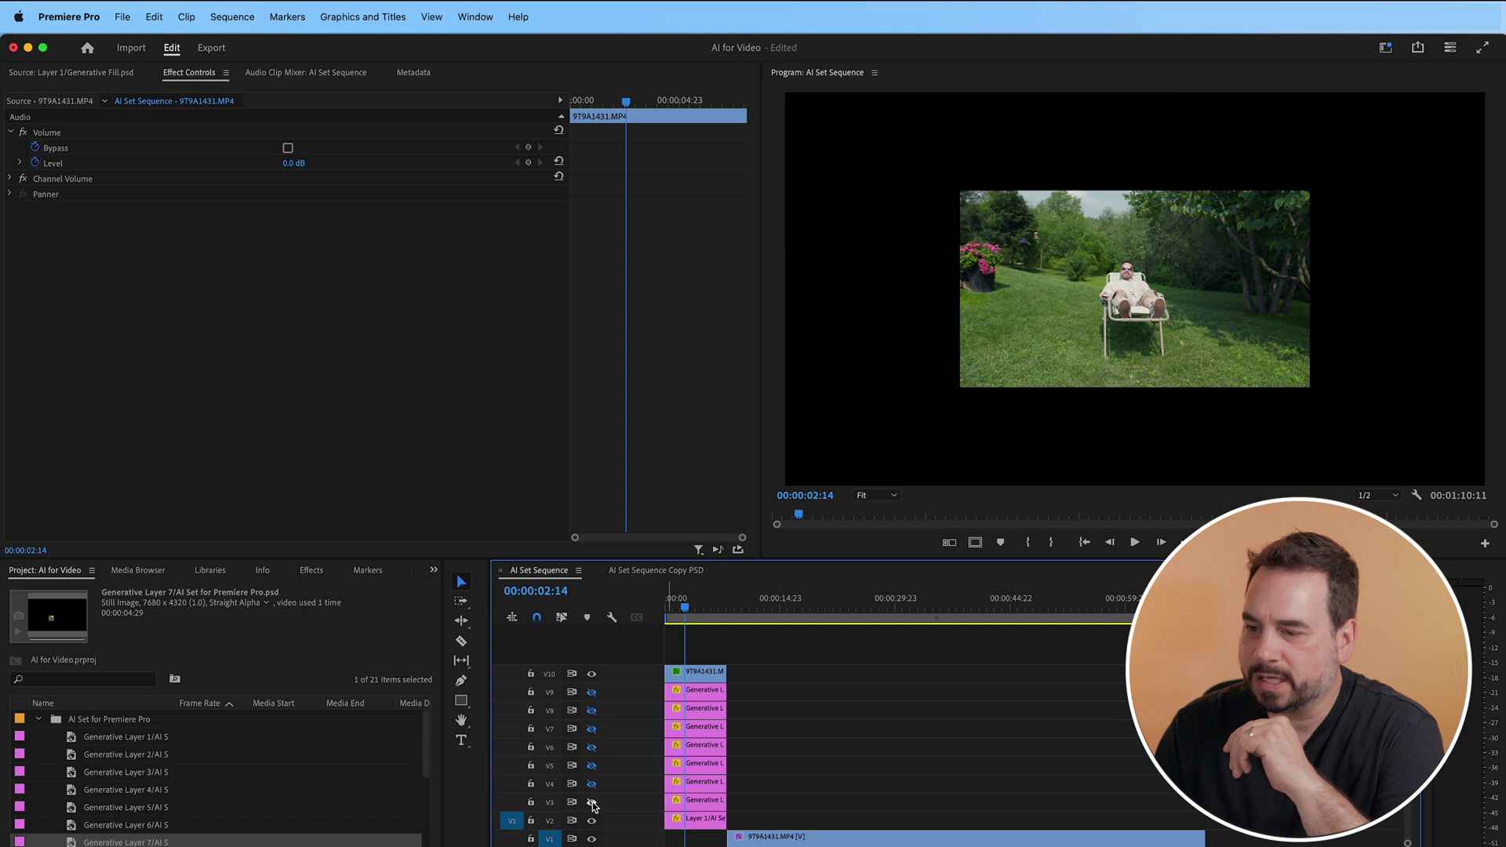